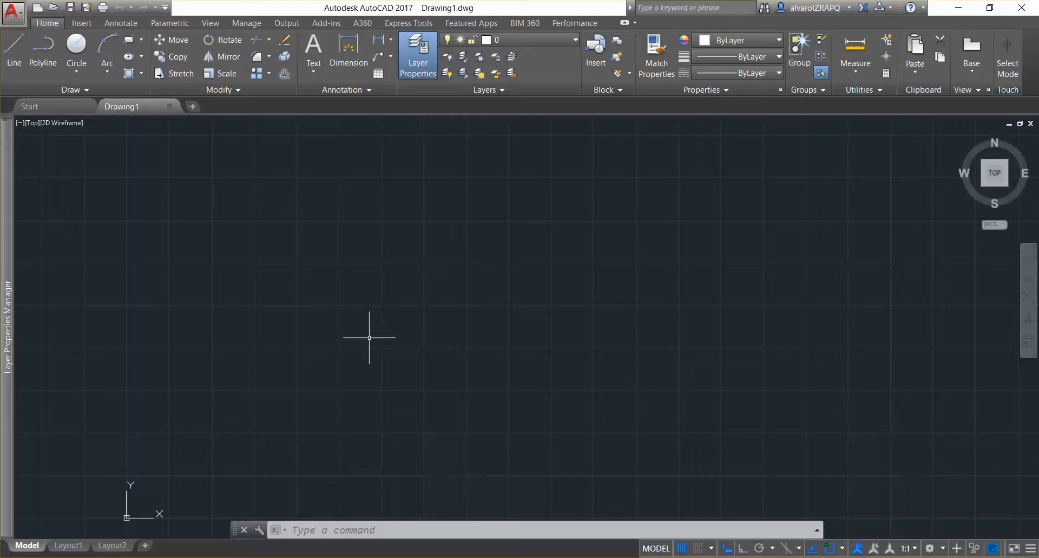
Step: Configure the drawing units with millimeters as the insertion scale and a length precision of 0.0
type("units")
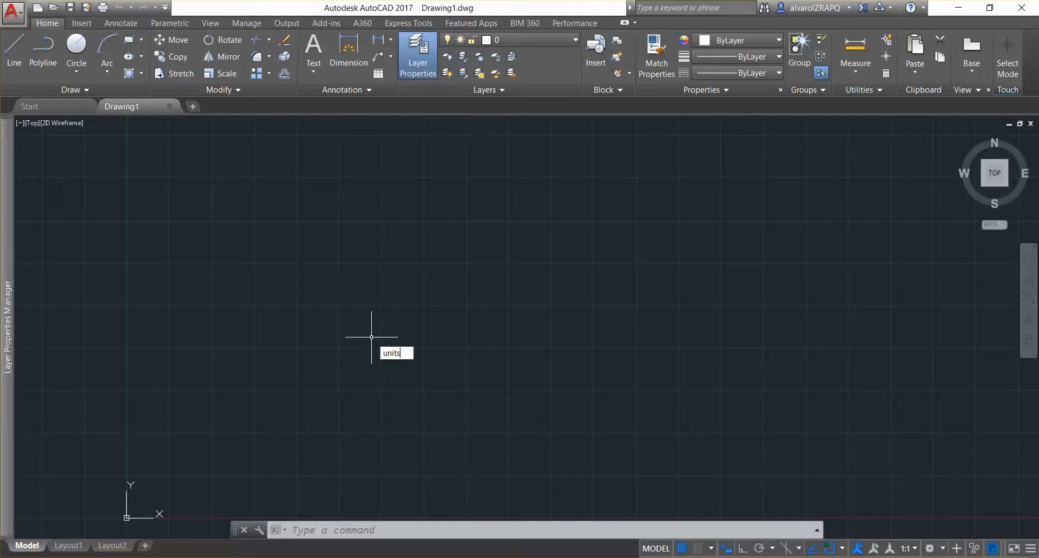
key("Return")
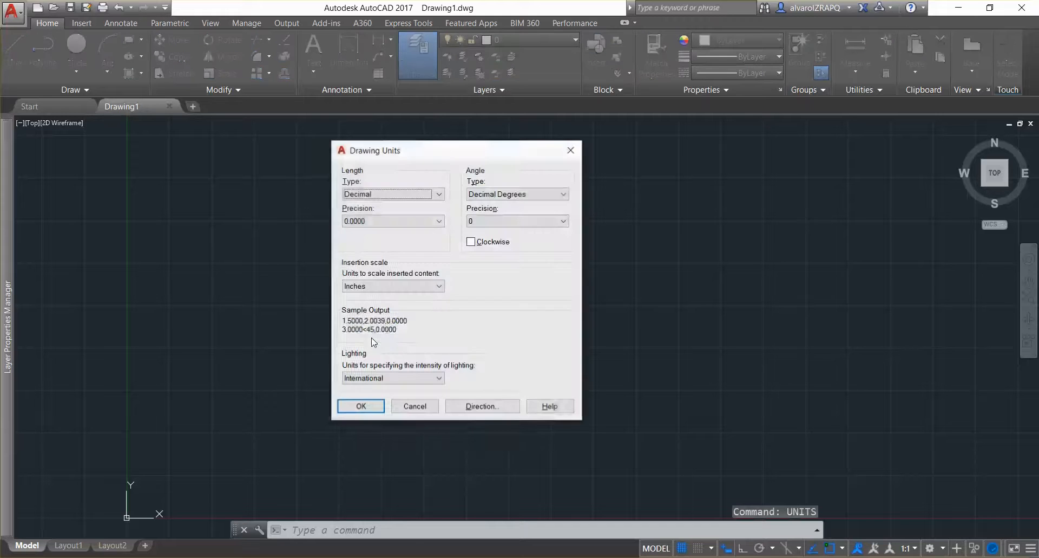
mouse_move(435, 151)
left_mouse_down()
mouse_move(449, 161)
mouse_move(416, 160)
left_mouse_up()
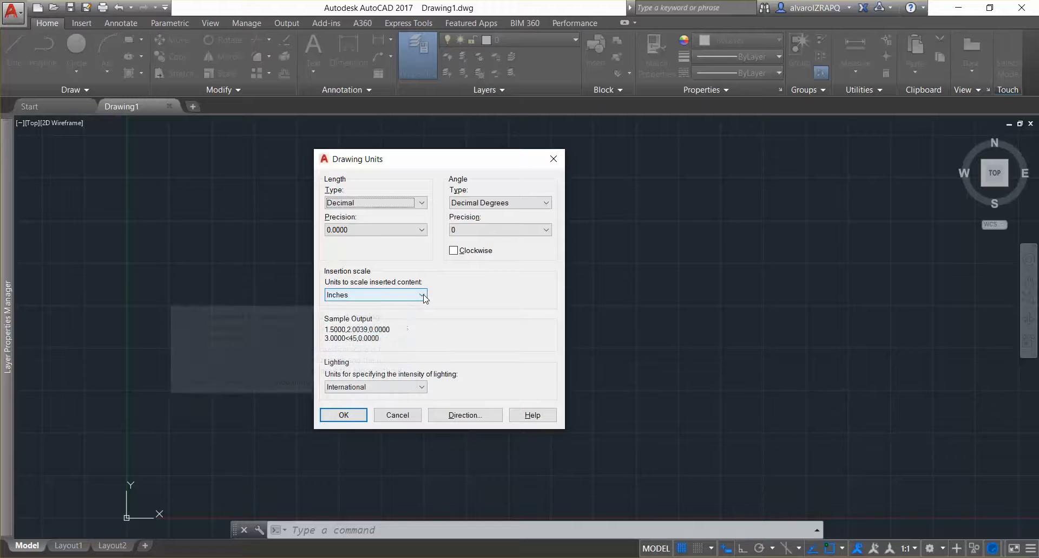
mouse_move(425, 298)
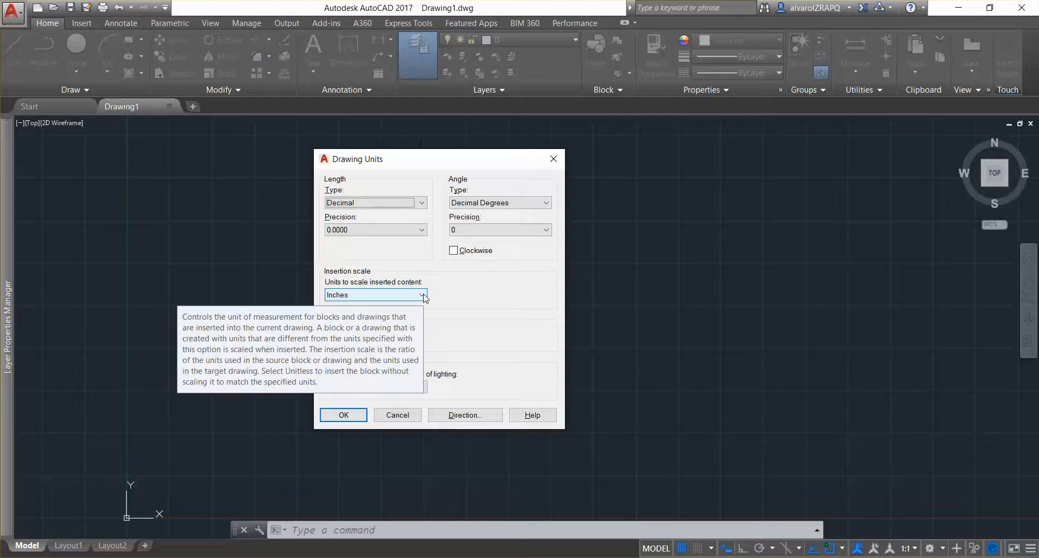
left_click(423, 296)
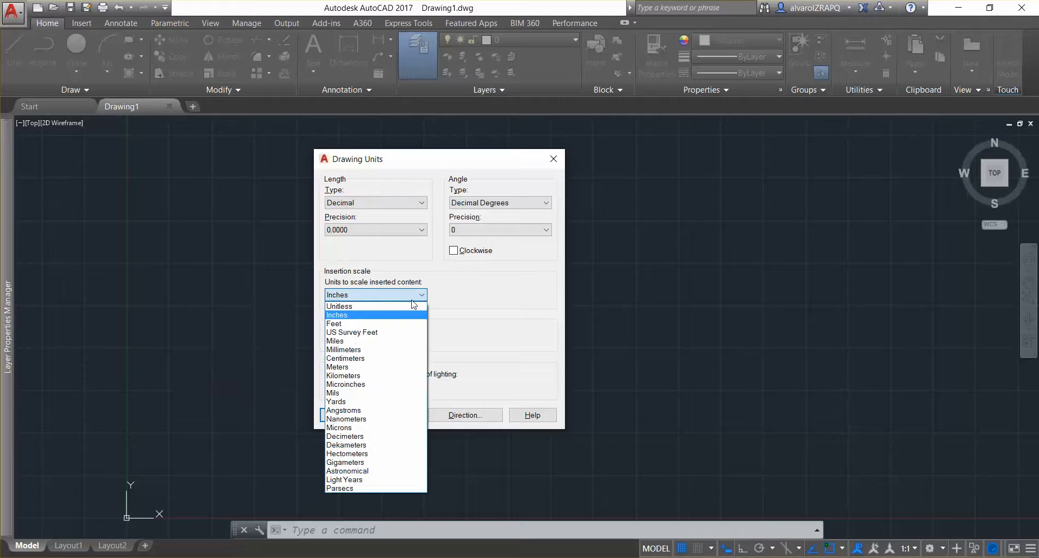
left_click(340, 351)
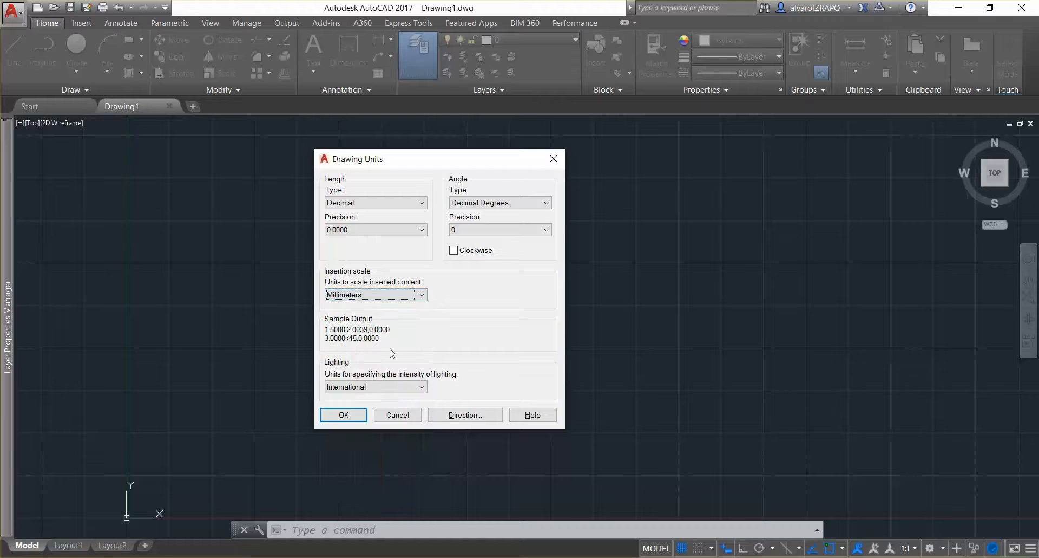
left_click(423, 230)
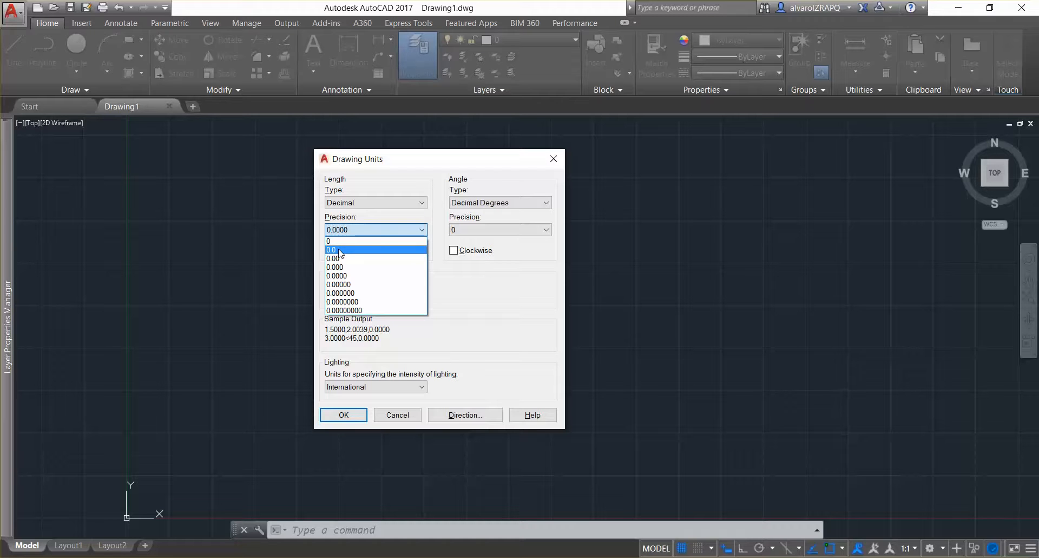
left_click(339, 250)
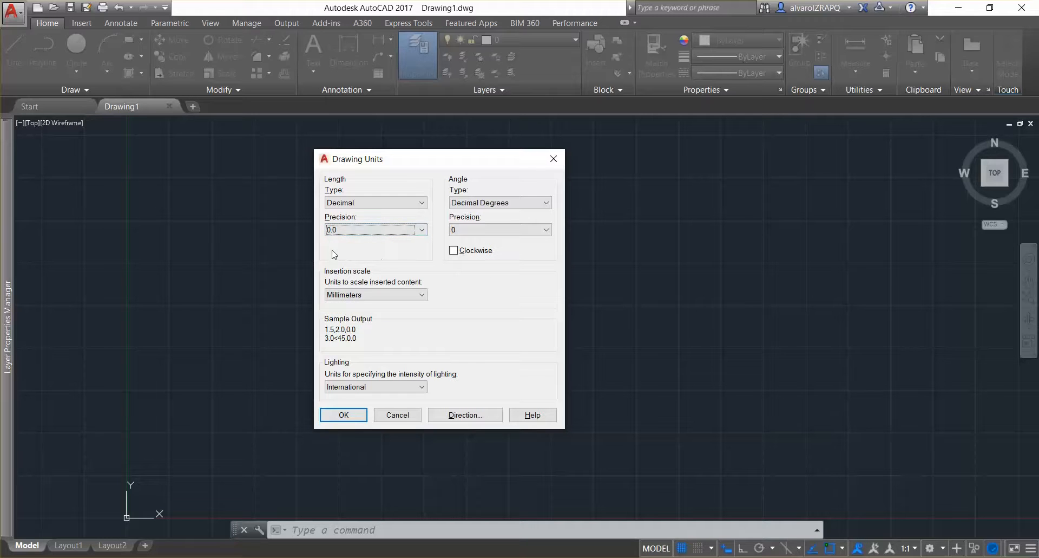
left_click(358, 423)
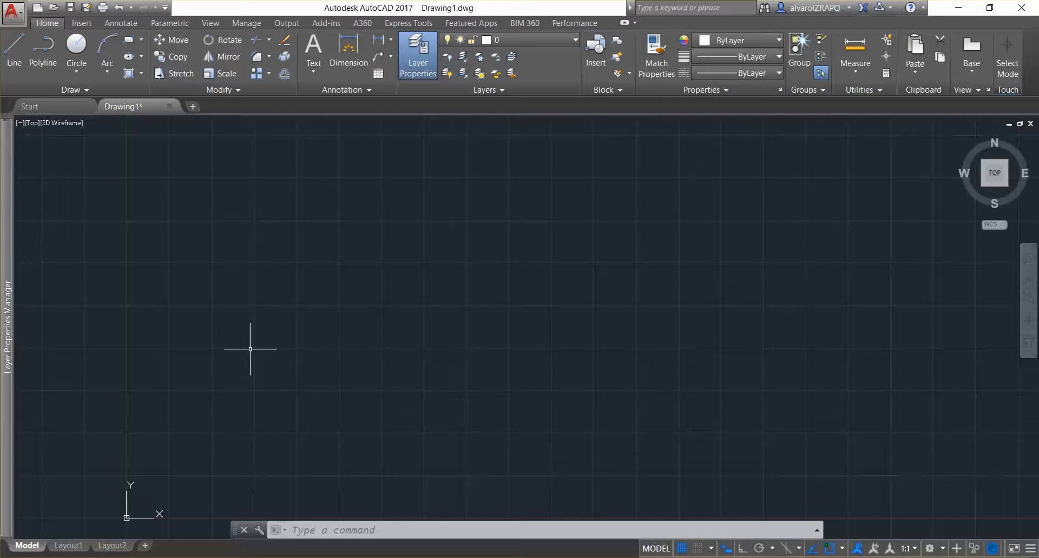
Step: Start a polyline at 0,0 with Ortho on and draw its first segment 50 mm vertically upward
type("PL")
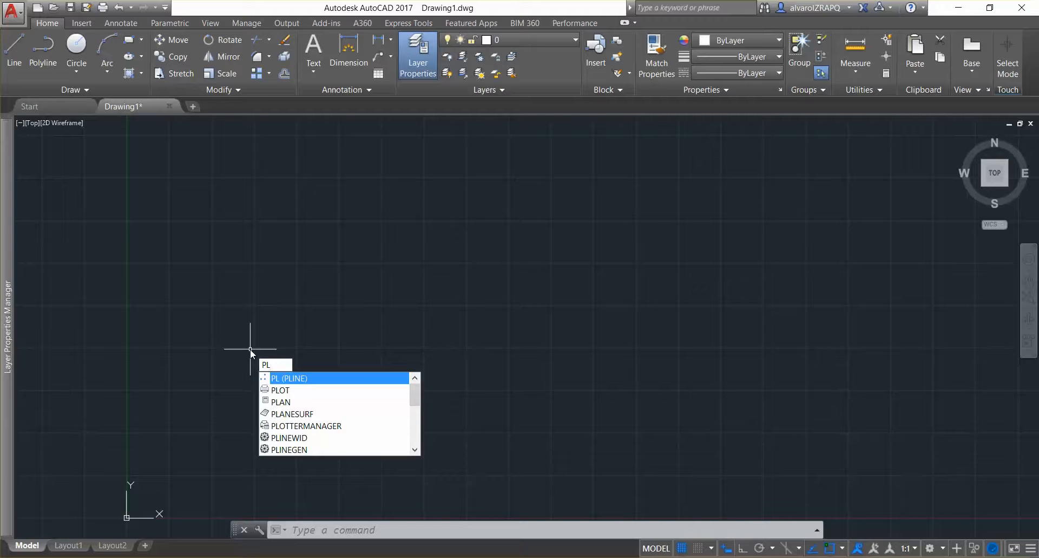
key("Return")
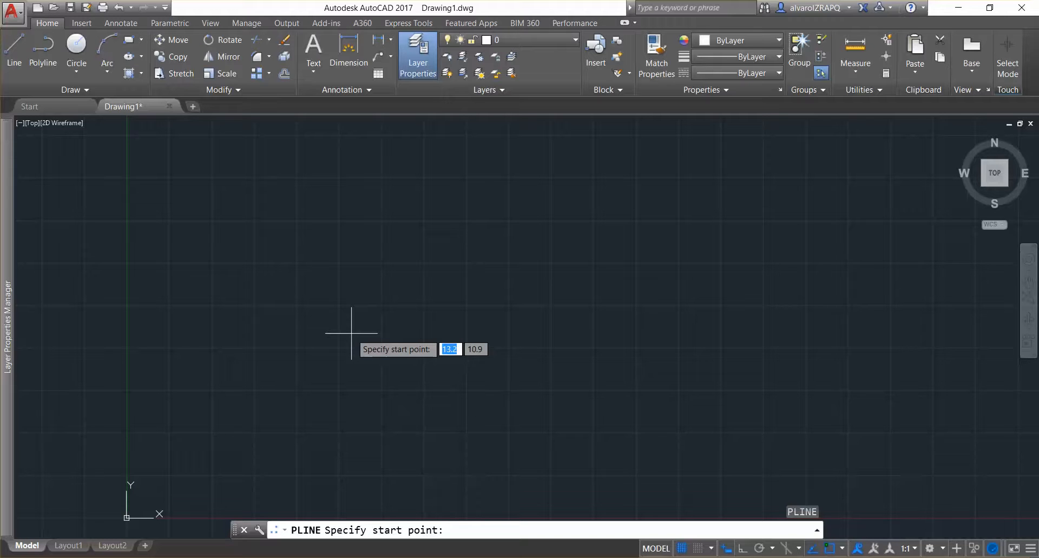
key("Tab")
type("0")
key("Return")
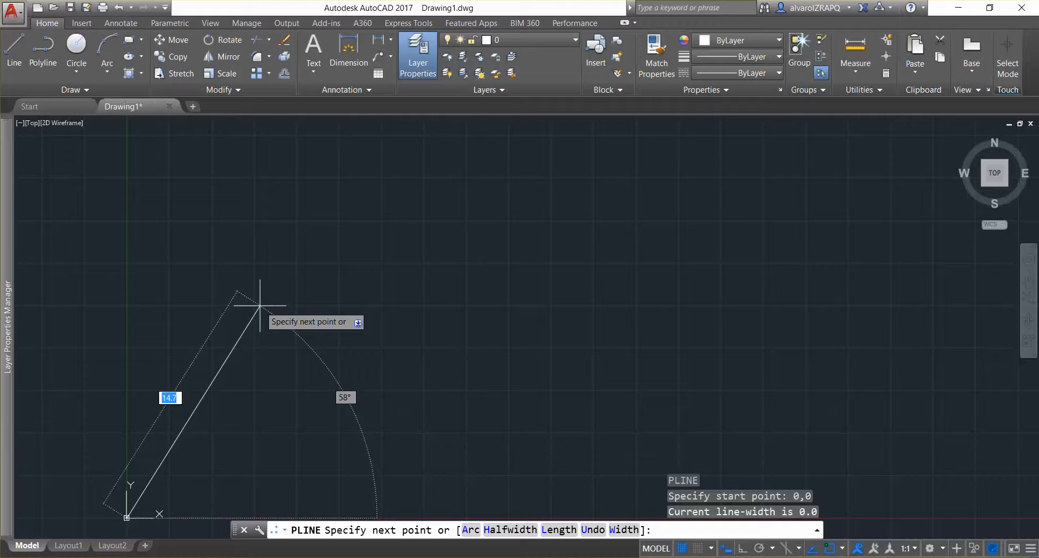
key("F8")
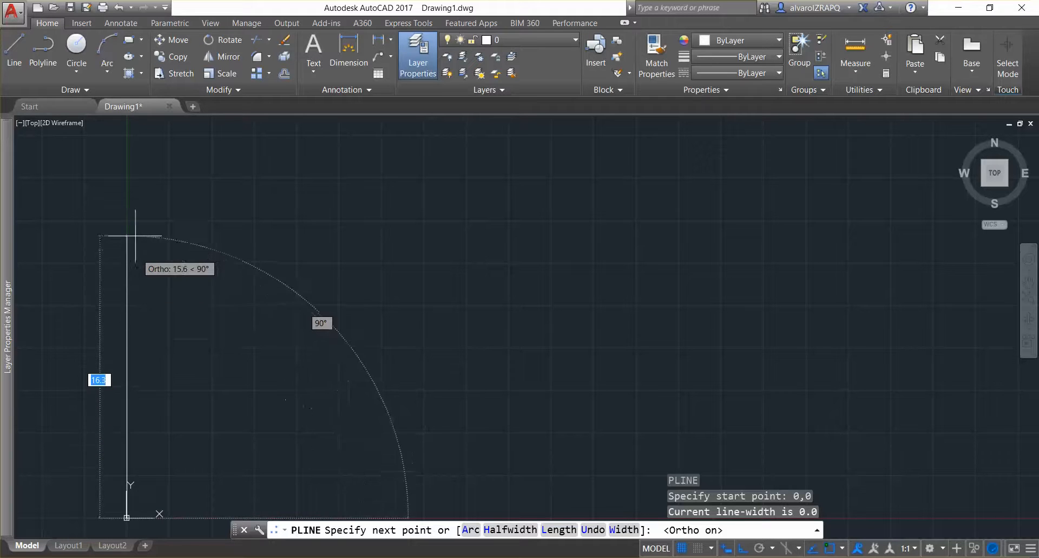
scroll(141, 292, "down", 5)
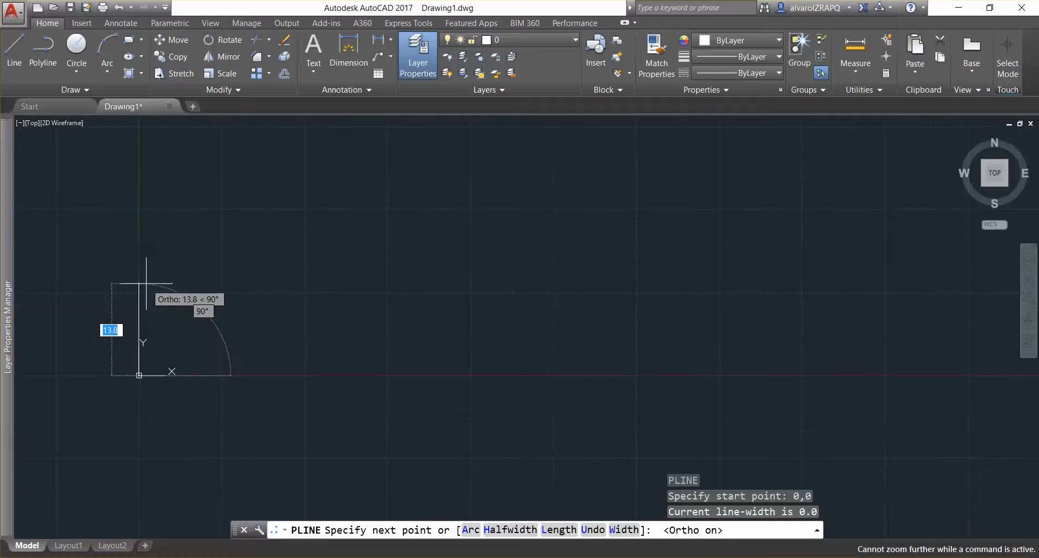
middle_click_drag(178, 281, 114, 421)
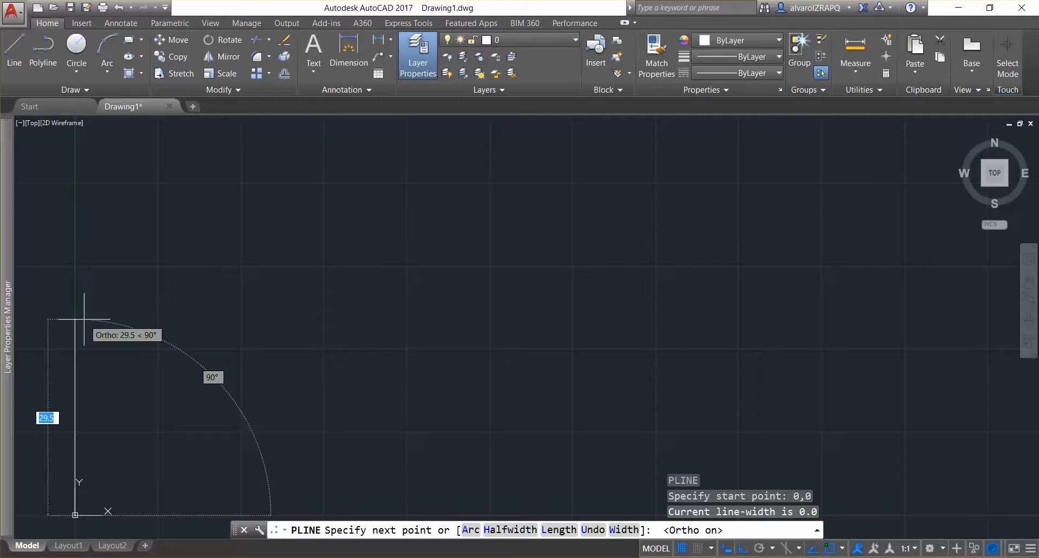
type("50")
key("Return")
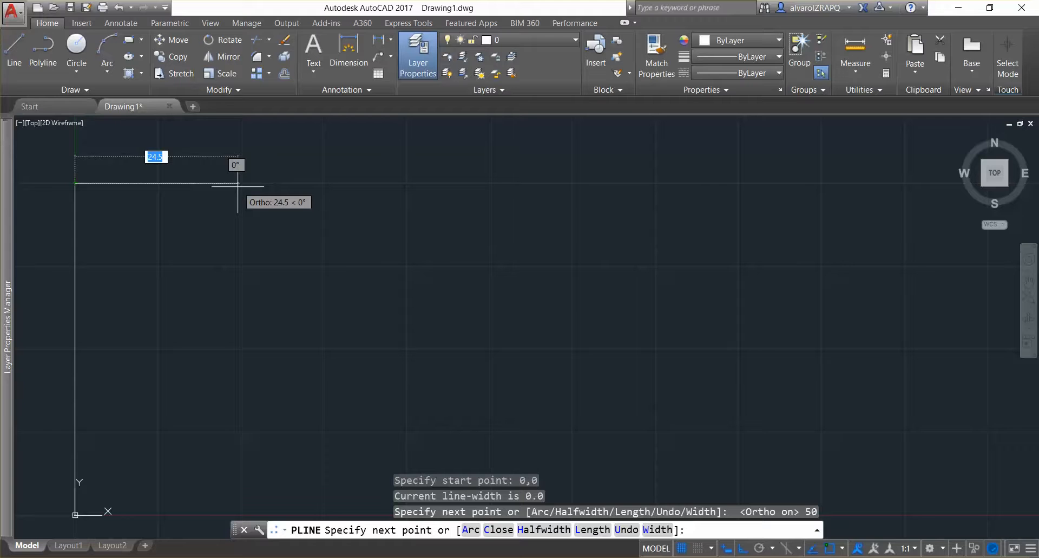
Step: Continue the polyline 40 mm horizontally in positive X, 20 mm down and 10 mm further in positive X to form the stepped corner
type("40")
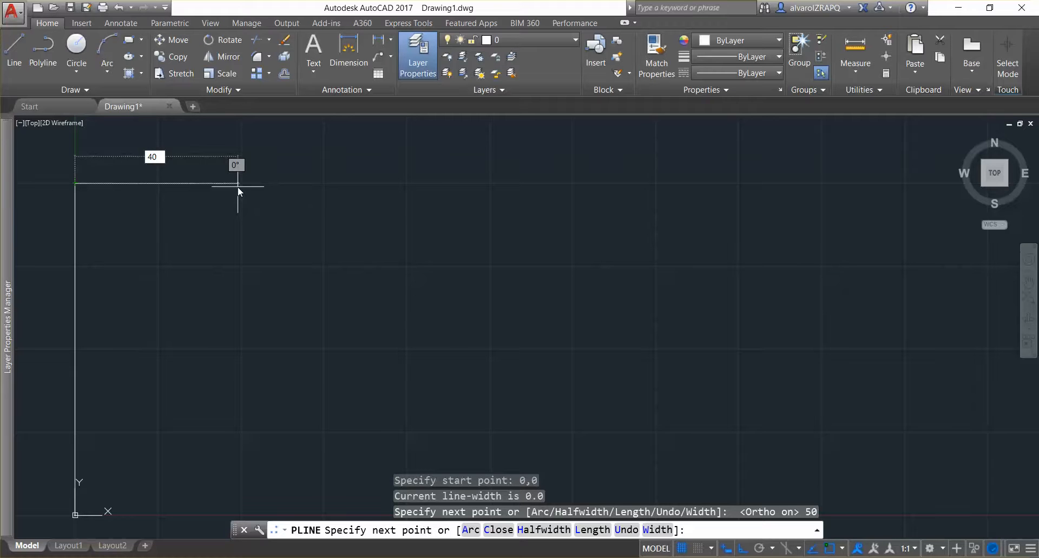
key("Return")
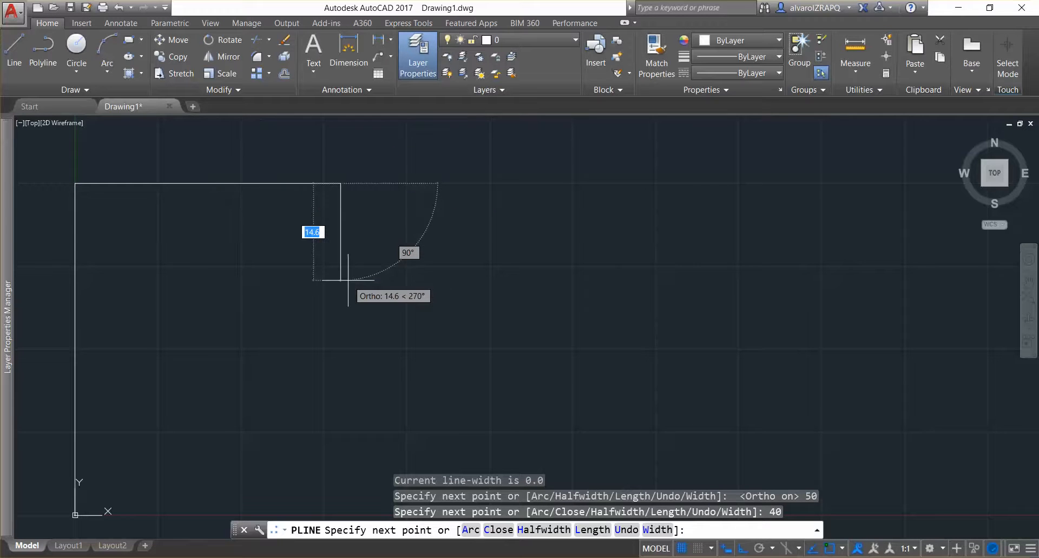
type("20")
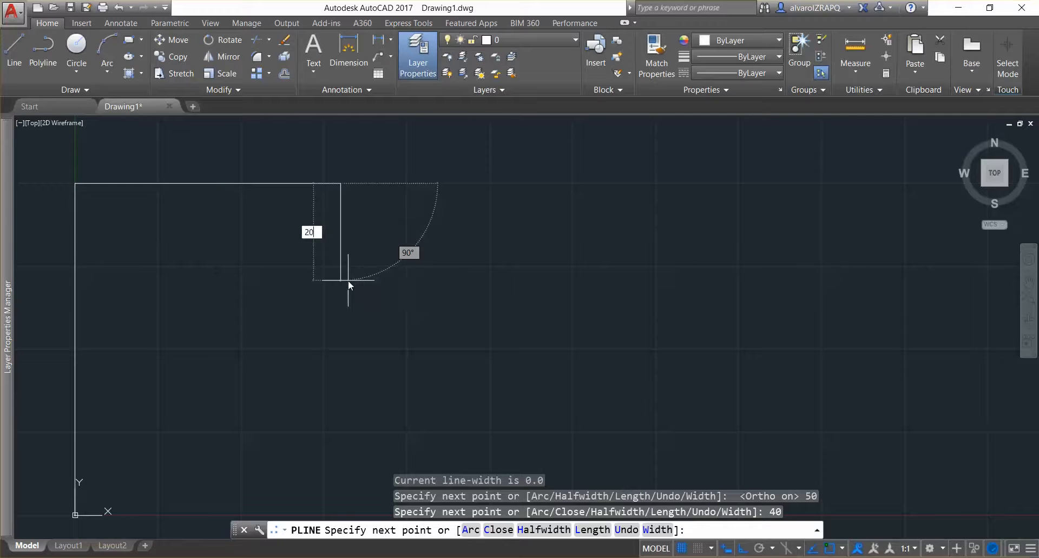
key("Return")
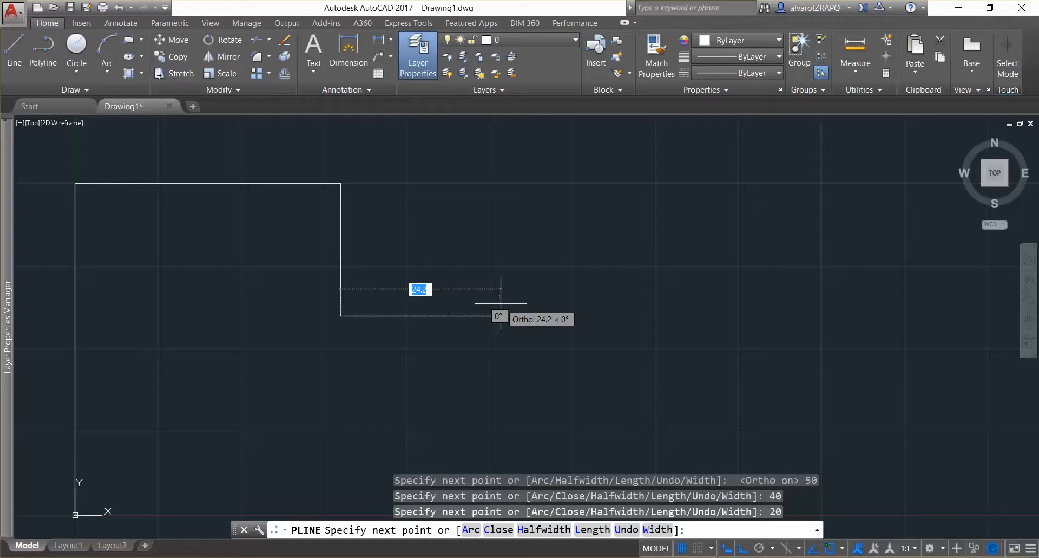
type("10")
key("Return")
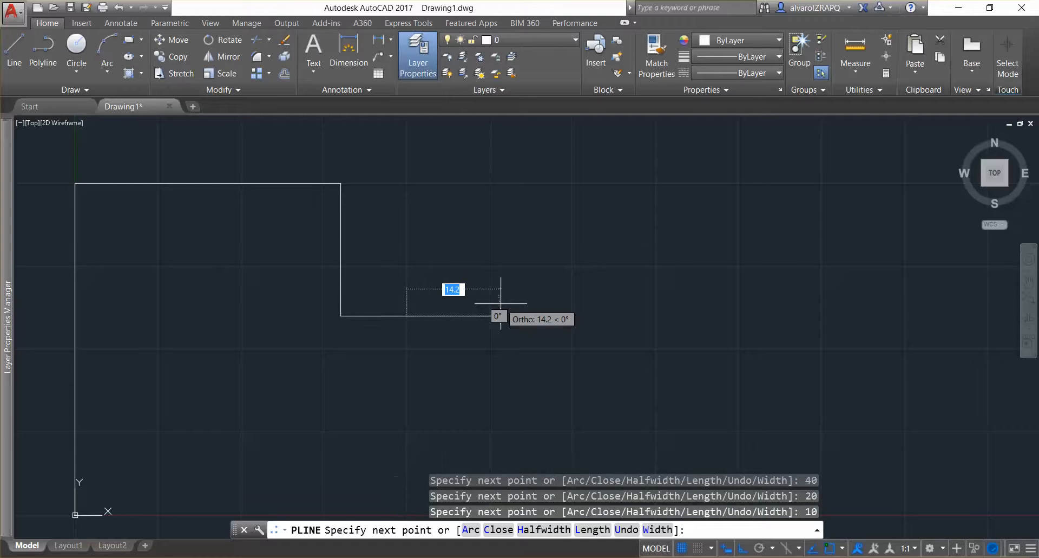
Step: Draw the polyline's next segment 30 mm straight down, level with the origin, and close the outline back to its start
scroll(484, 420, "down", 1)
middle_click_drag(384, 456, 385, 295)
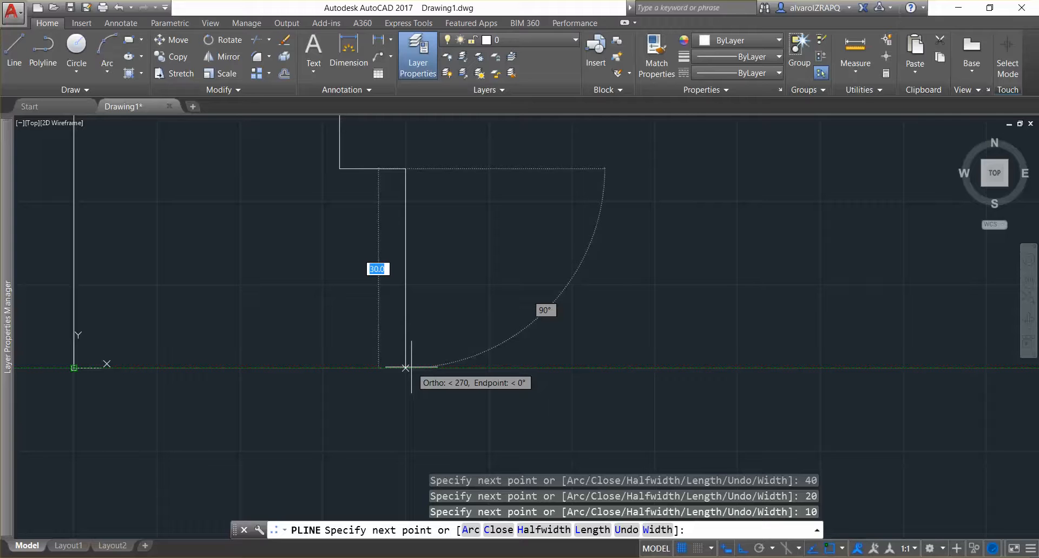
left_click(410, 367)
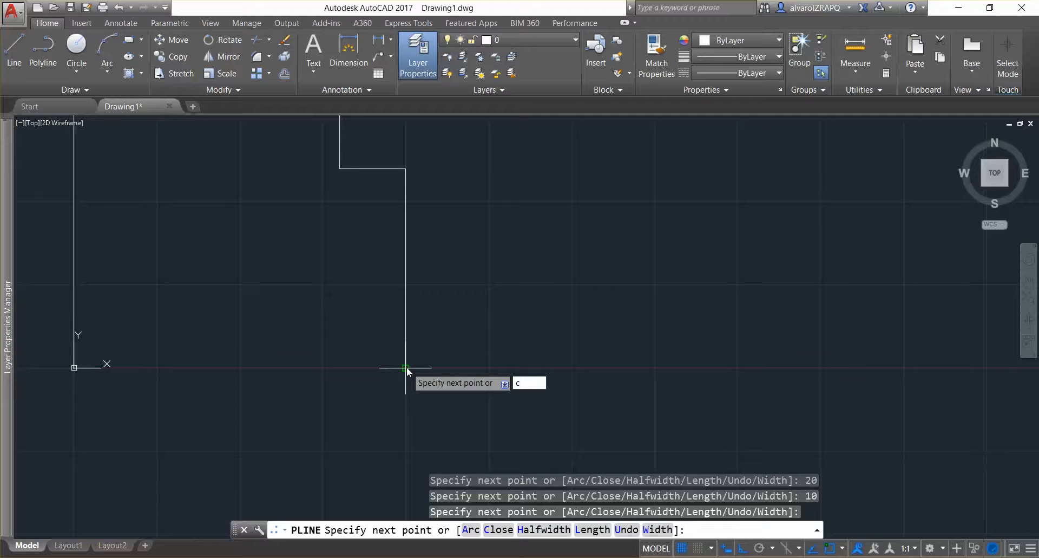
key("Return")
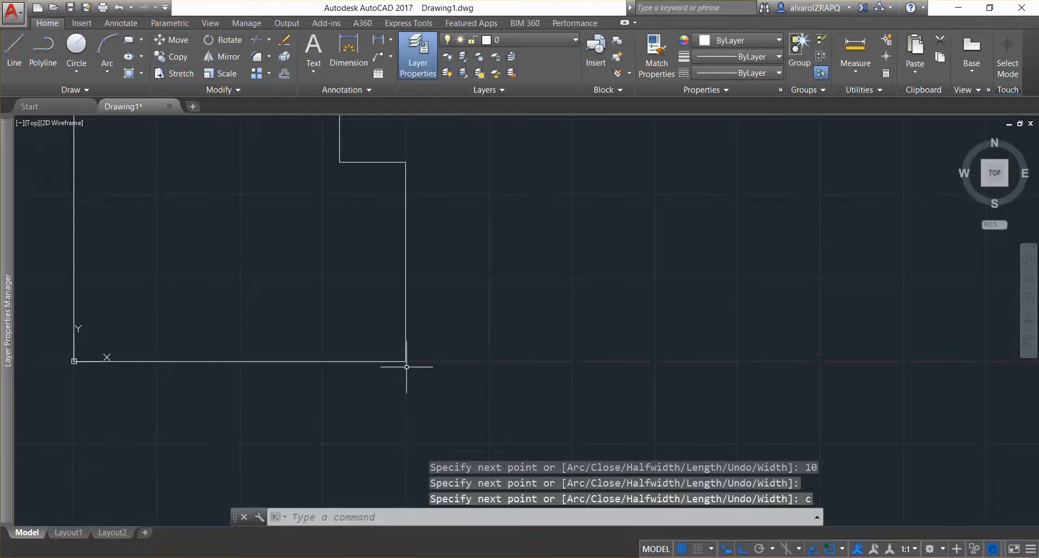
Step: Offset the closed stepped outline 5 mm inward
scroll(299, 267, "up", 3)
scroll(298, 267, "down", 4)
middle_click_drag(295, 246, 476, 370)
middle_click_drag(462, 329, 418, 330)
mouse_move(403, 377)
middle_mouse_down()
mouse_move(394, 360)
mouse_move(352, 353)
middle_mouse_up()
scroll(356, 352, "down", 2)
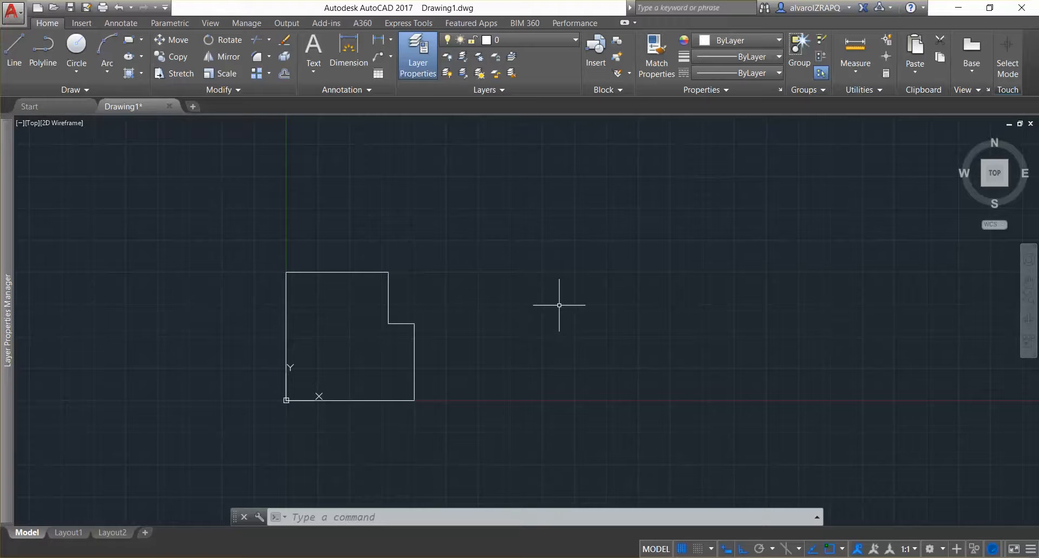
key("Escape")
key("Escape")
key("Escape")
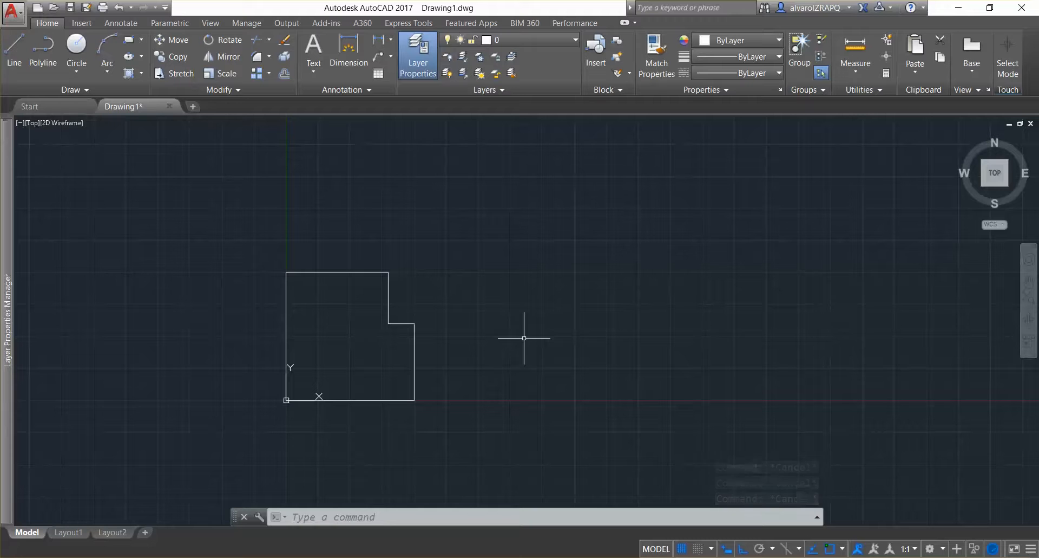
type("OF")
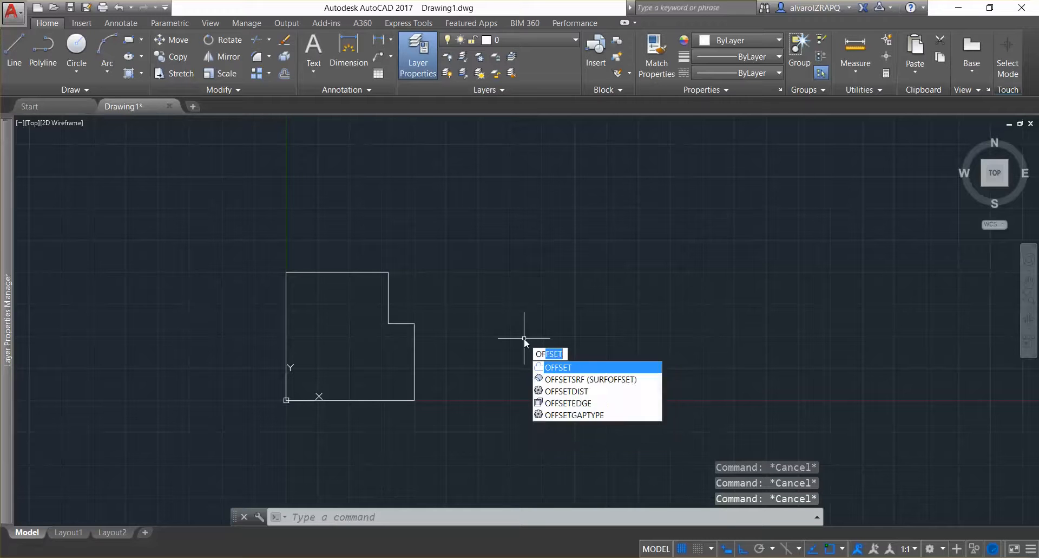
key("Return")
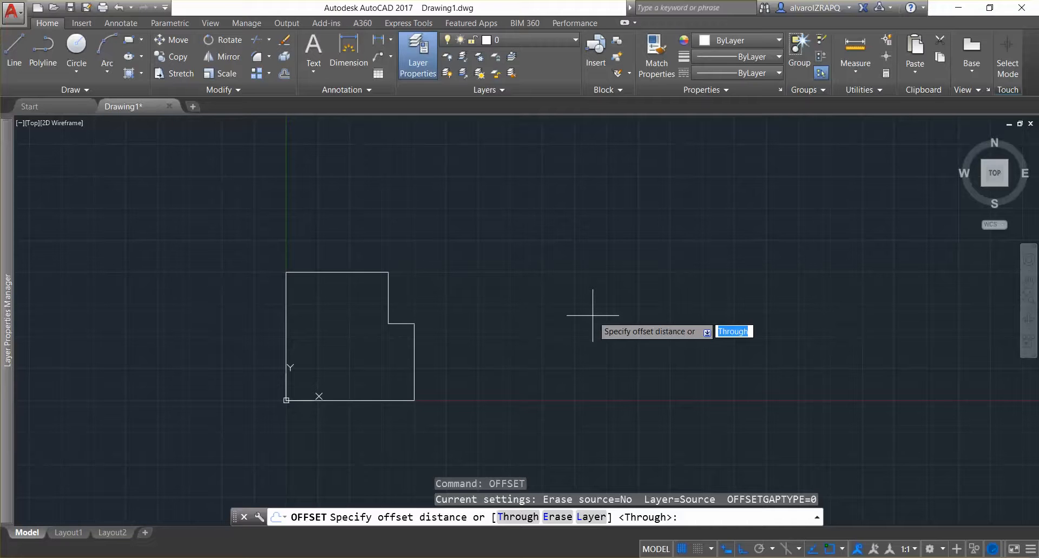
type("5")
key("Return")
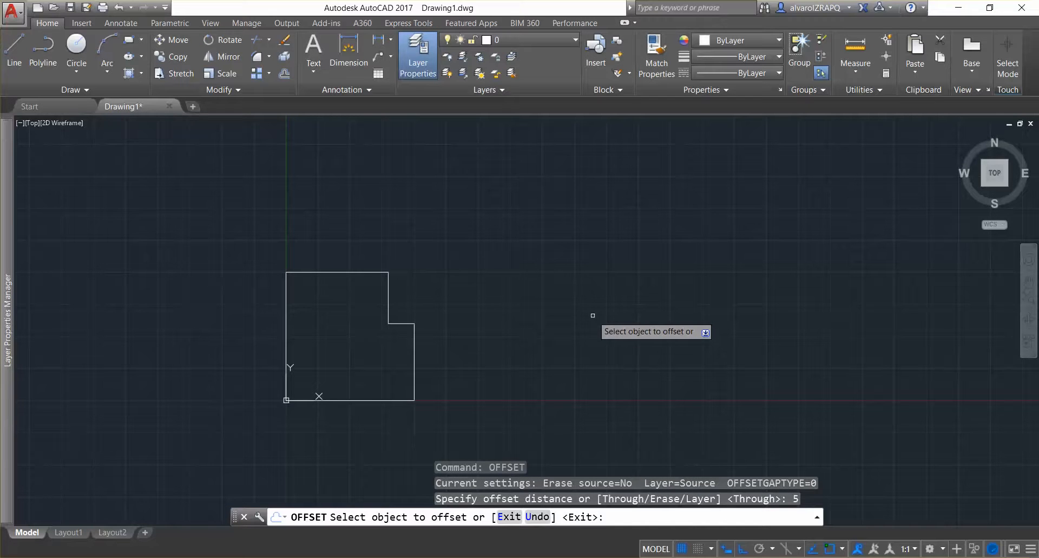
left_click(361, 272)
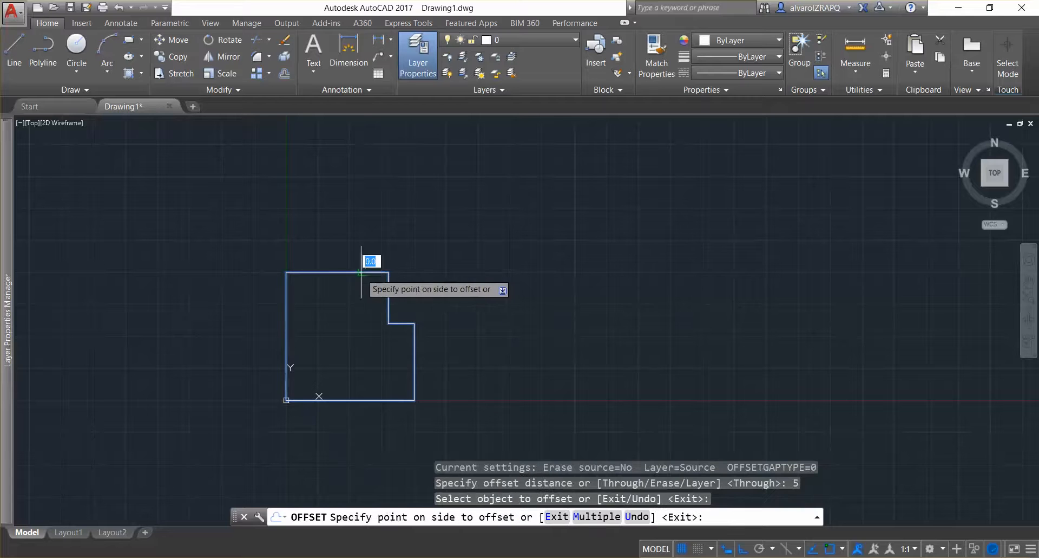
left_click(350, 326)
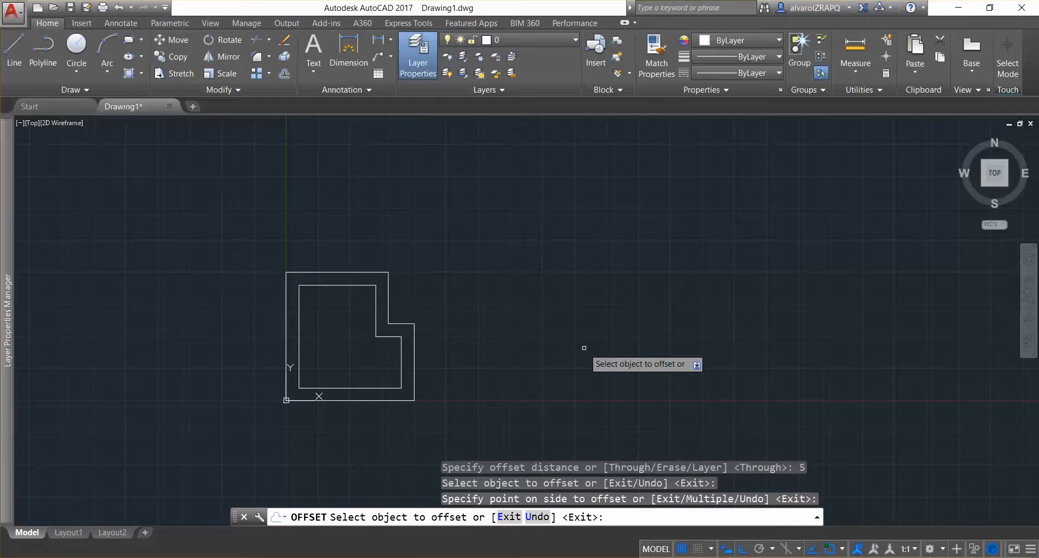
key("Escape")
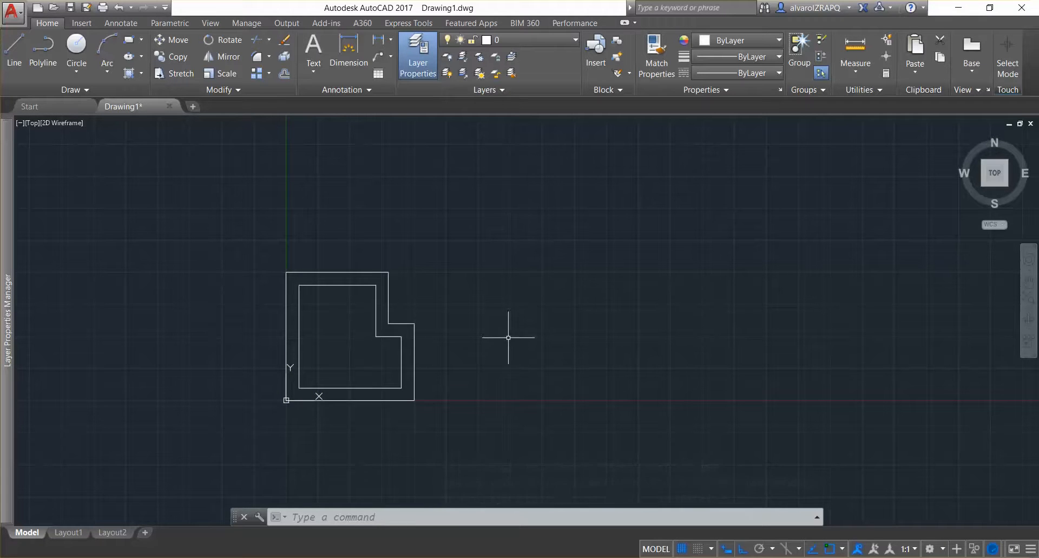
Step: Presspull the bounded area between the two stepped outlines 60 mm upward in an isometric view
left_click(983, 185)
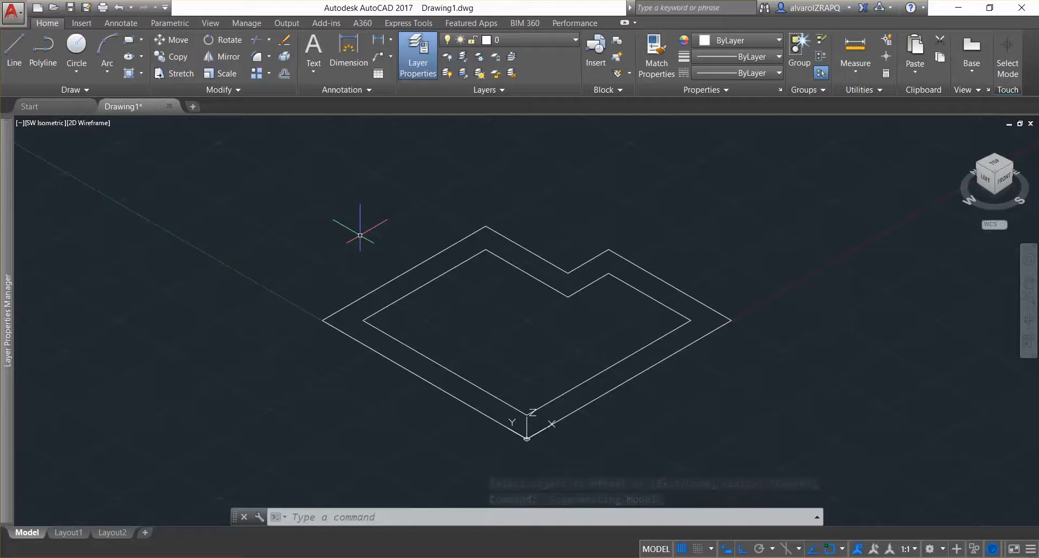
type("p")
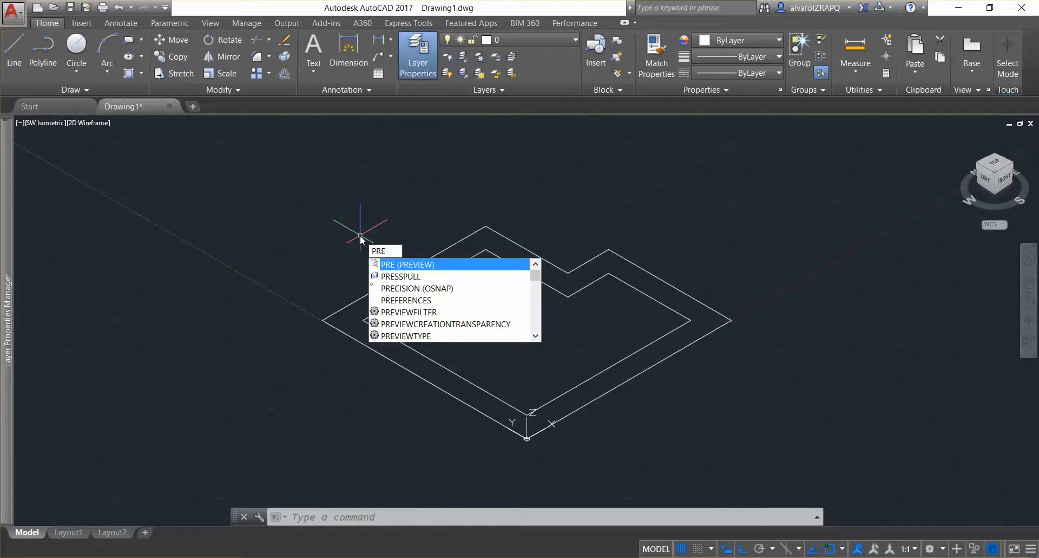
left_click(409, 274)
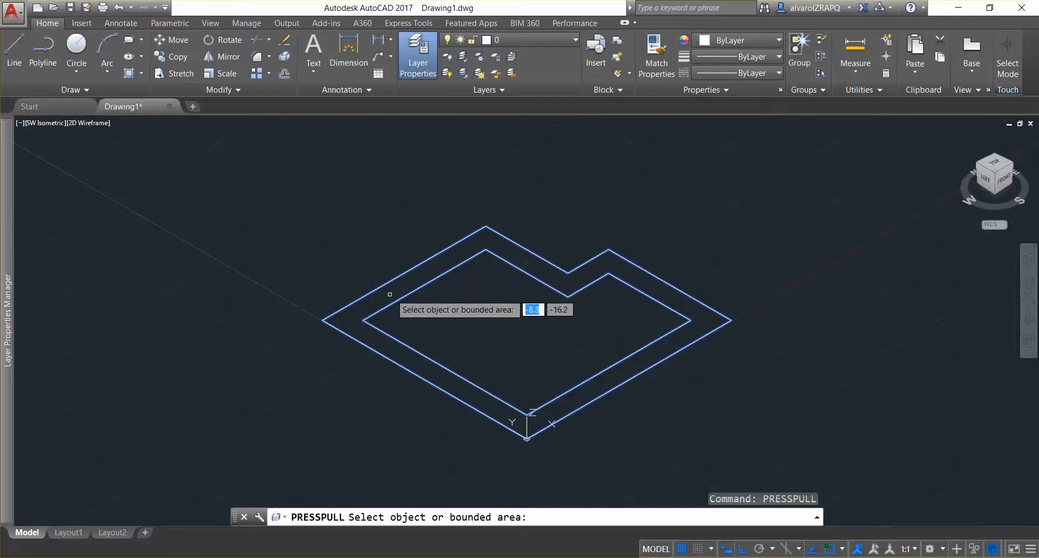
left_click(412, 275)
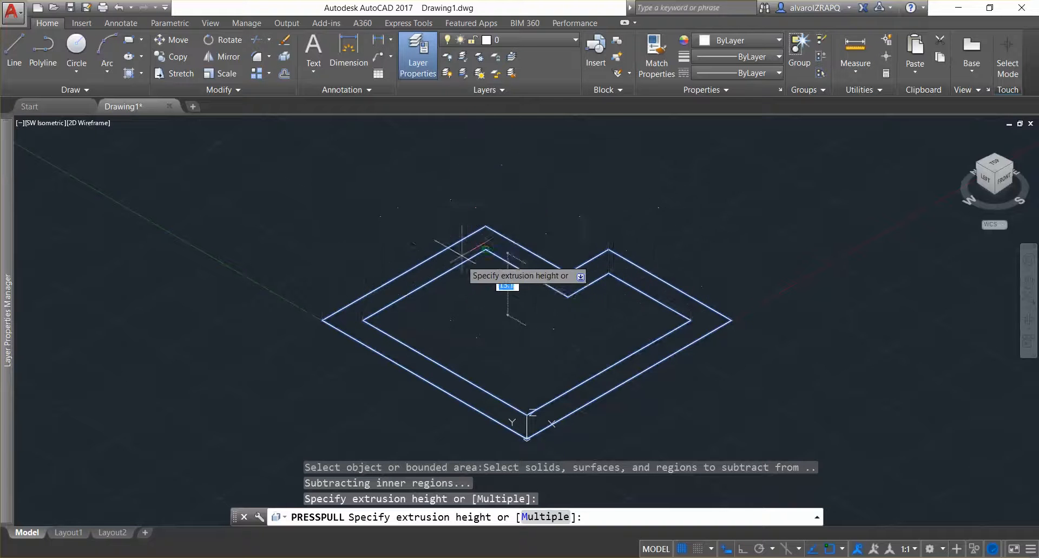
scroll(469, 201, "down", 5)
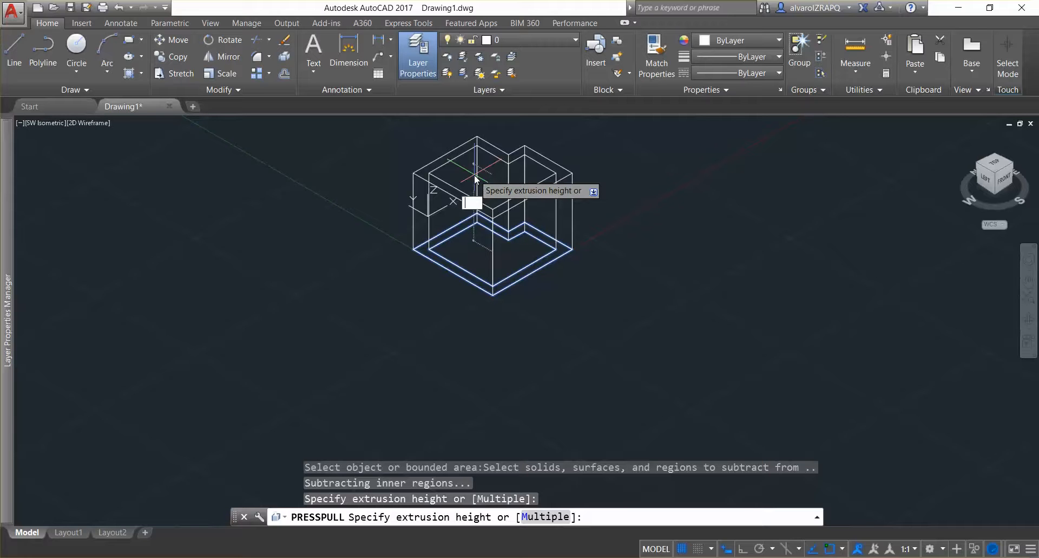
key("Return")
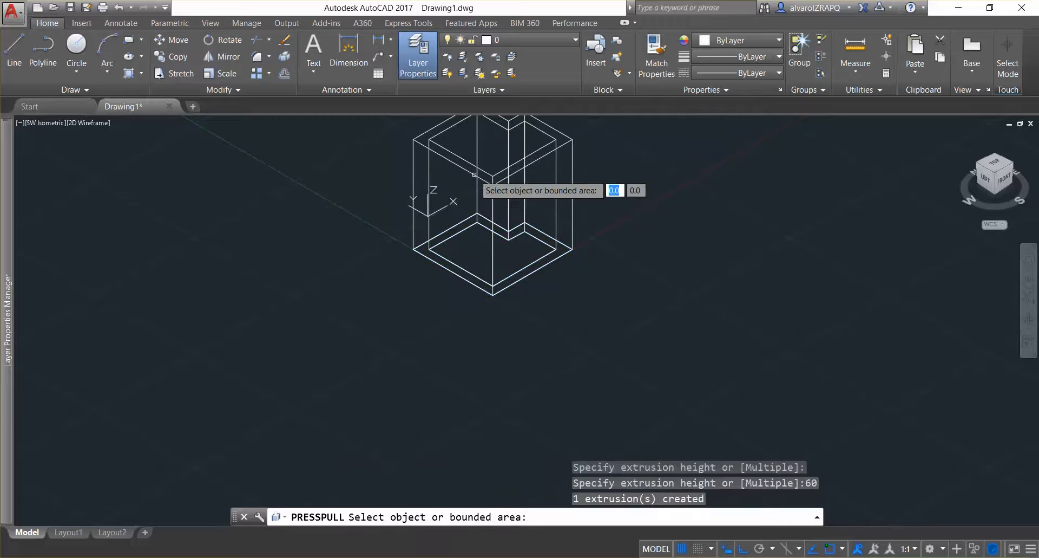
middle_click_drag(542, 210, 494, 291, "shift")
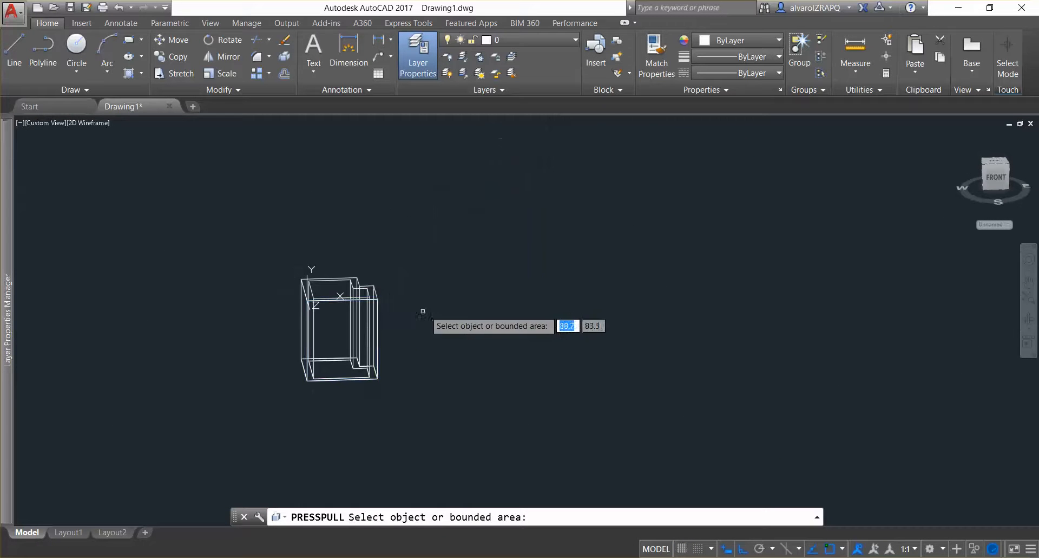
key("Return")
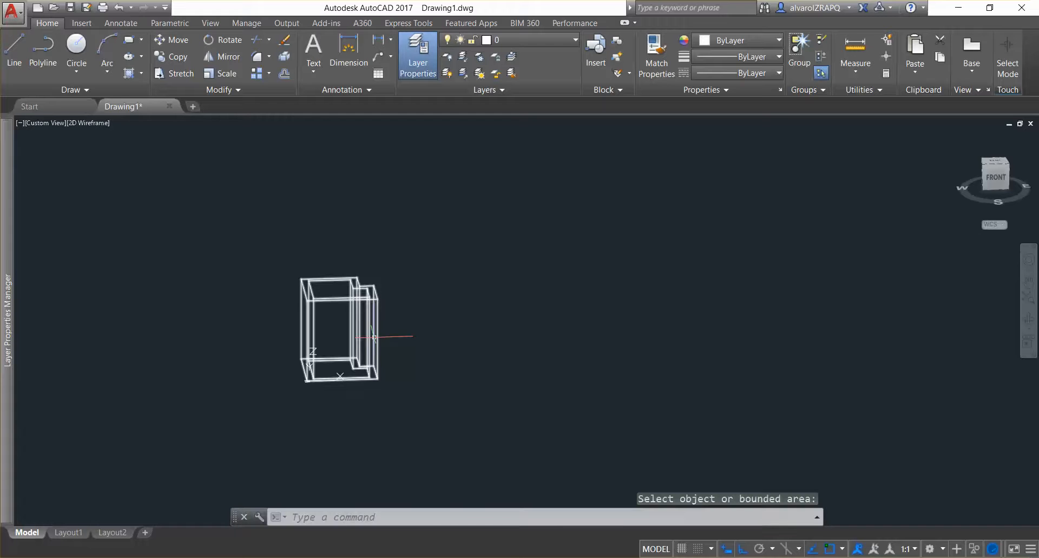
Step: Draw a 10 mm line straight up from the midpoint of the solid's 40 mm outer top edge
middle_click_drag(362, 348, 670, 388)
key("F7")
scroll(481, 361, "up", 2)
middle_click_drag(578, 352, 567, 292, "shift")
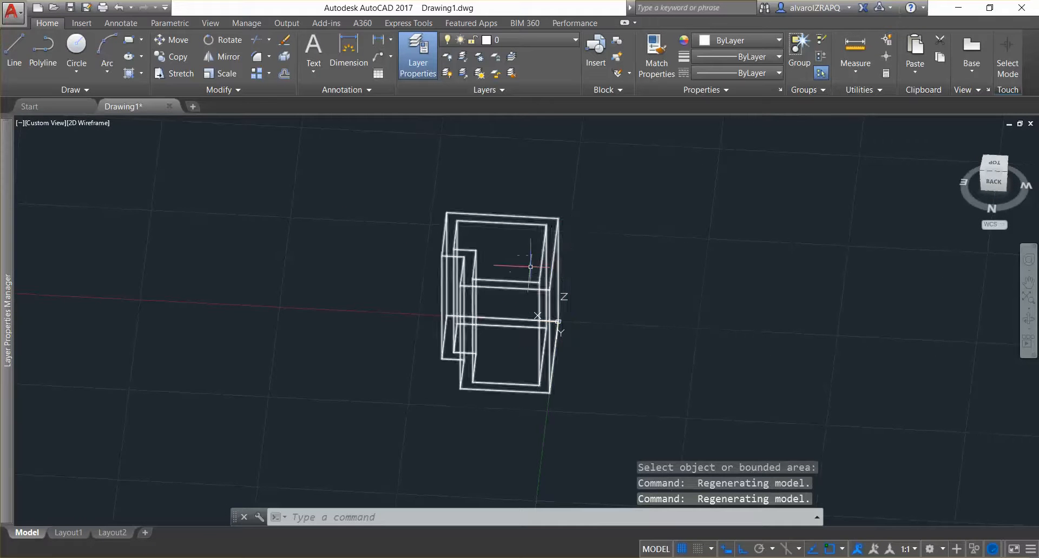
key("Escape")
key("Escape")
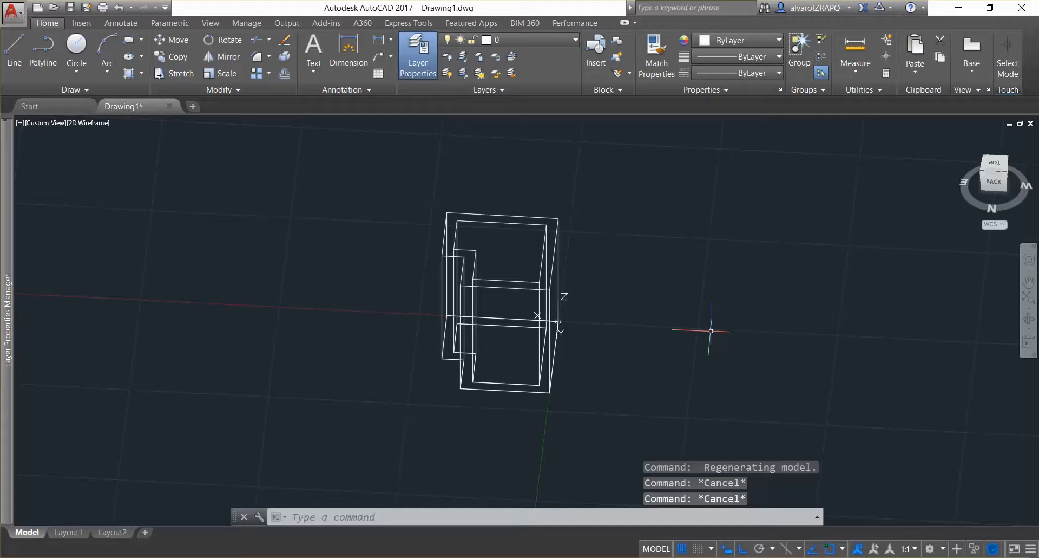
type("L")
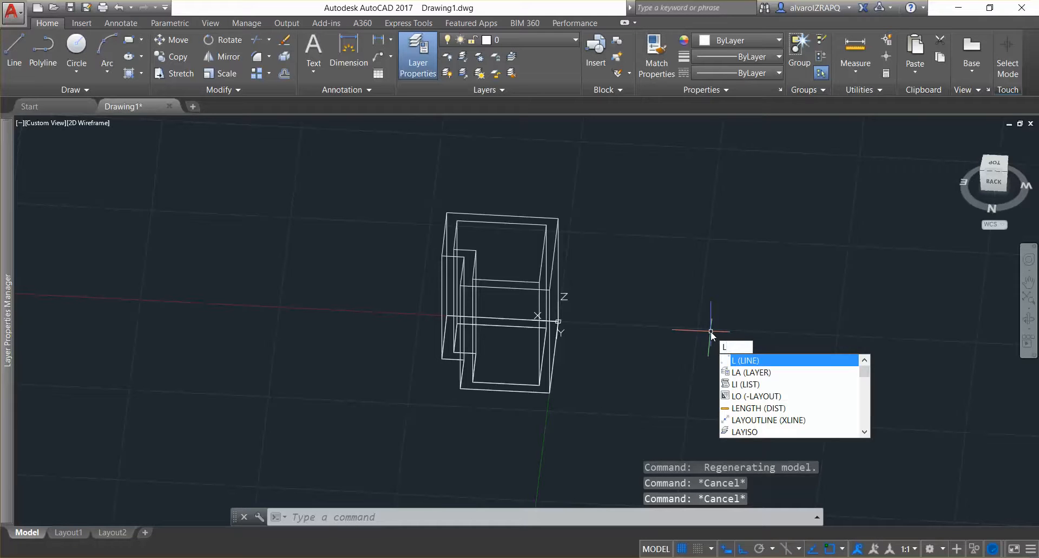
key("Return")
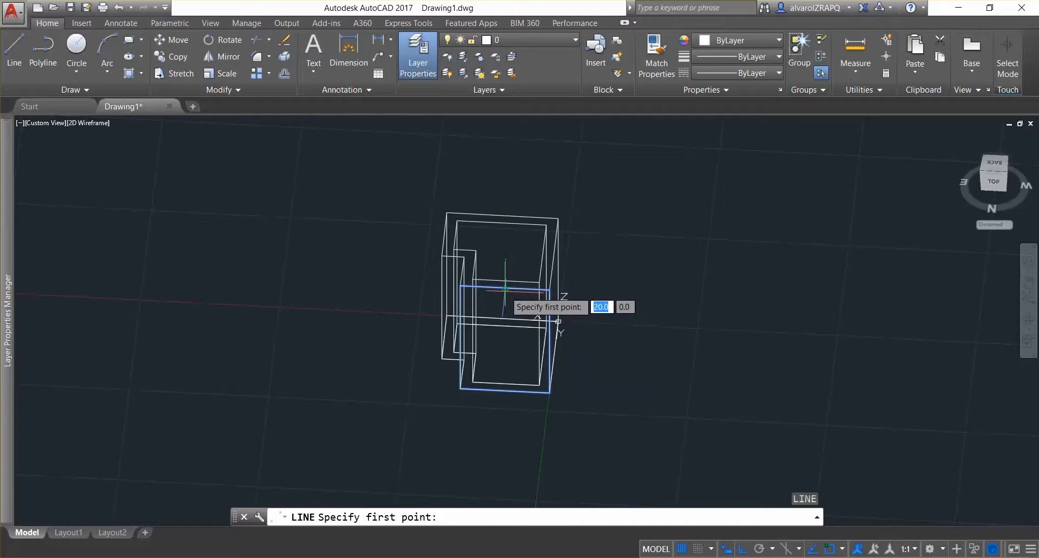
left_click(477, 287)
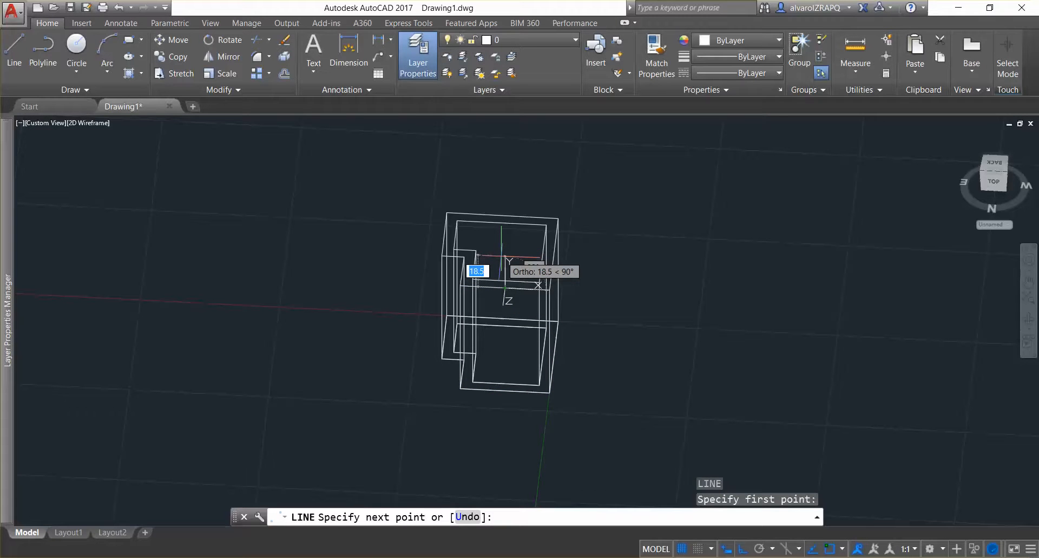
type("10")
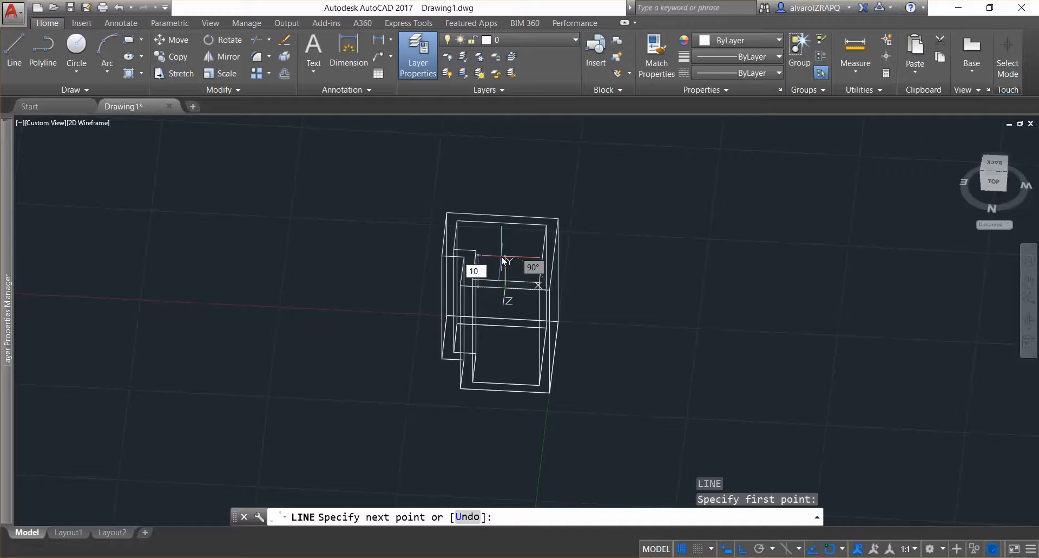
key("Return")
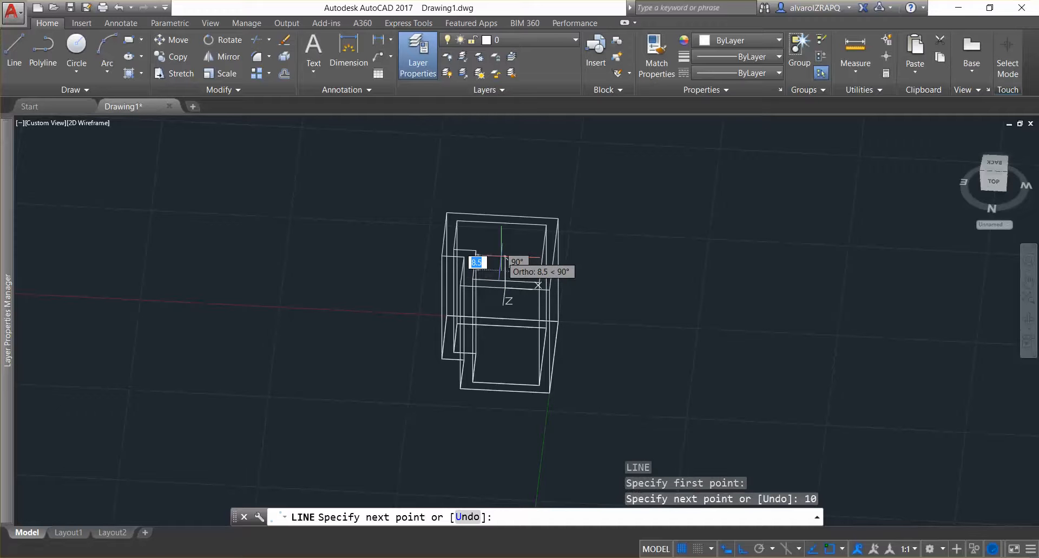
Step: Draw two sloping gable lines joining the upper end of the 10 mm vertical line to both corners of the 40 mm top edge
middle_click_drag(504, 257, 453, 255, "shift")
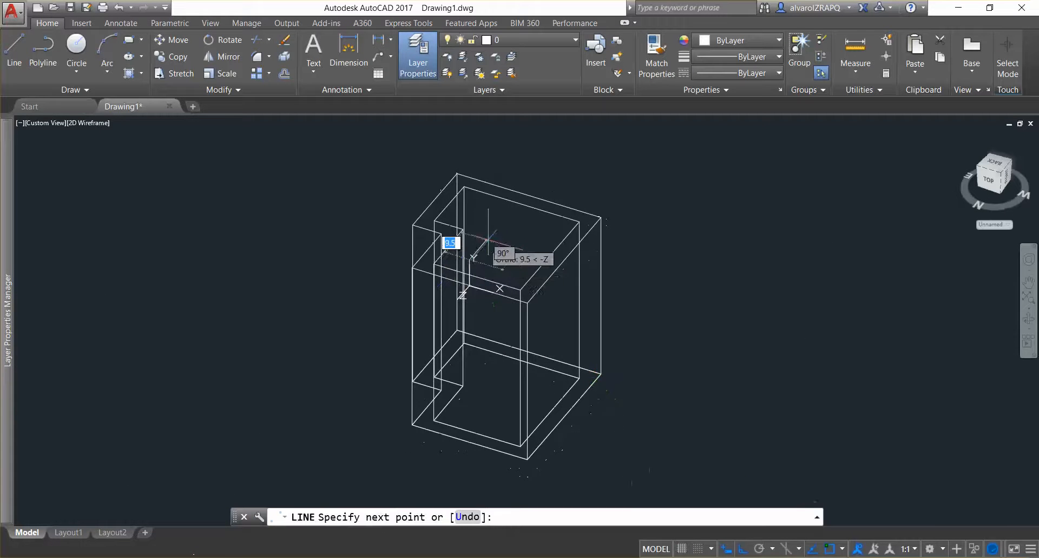
left_click(413, 267)
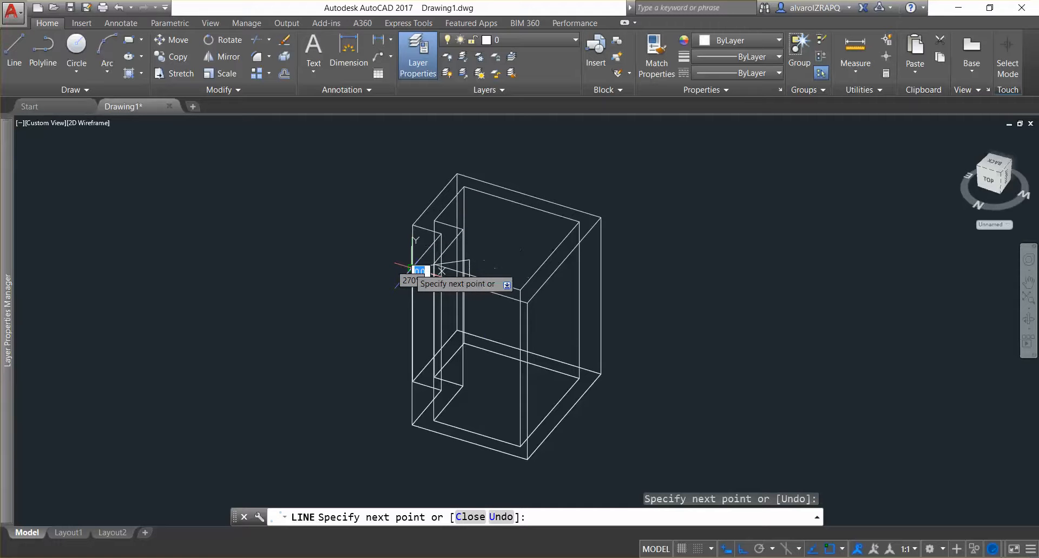
key("Escape")
type("l")
key("Return")
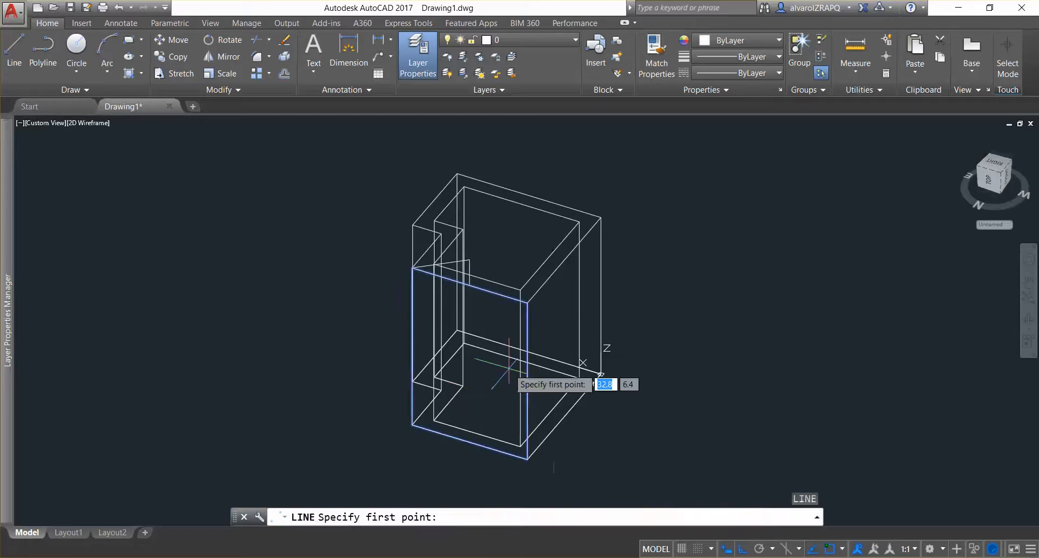
left_click(525, 302)
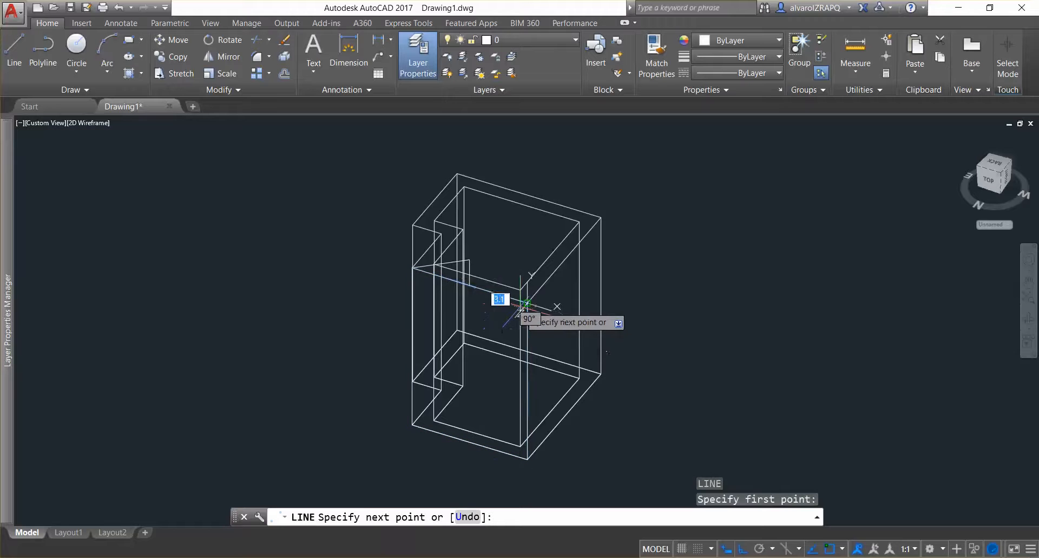
left_click(468, 260)
key("Escape")
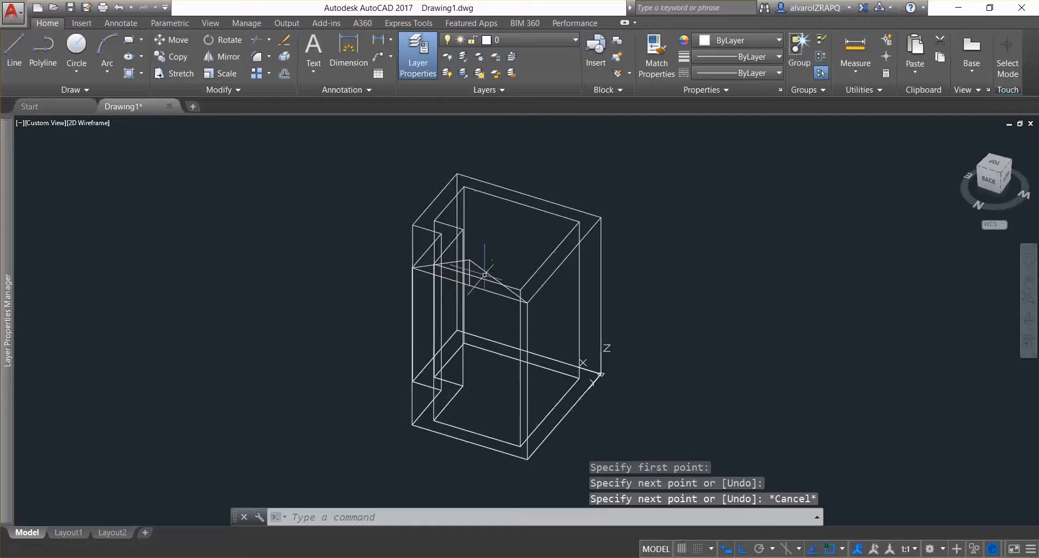
Step: Delete the vertical 10 mm construction line beneath the gable's peak
key("Escape")
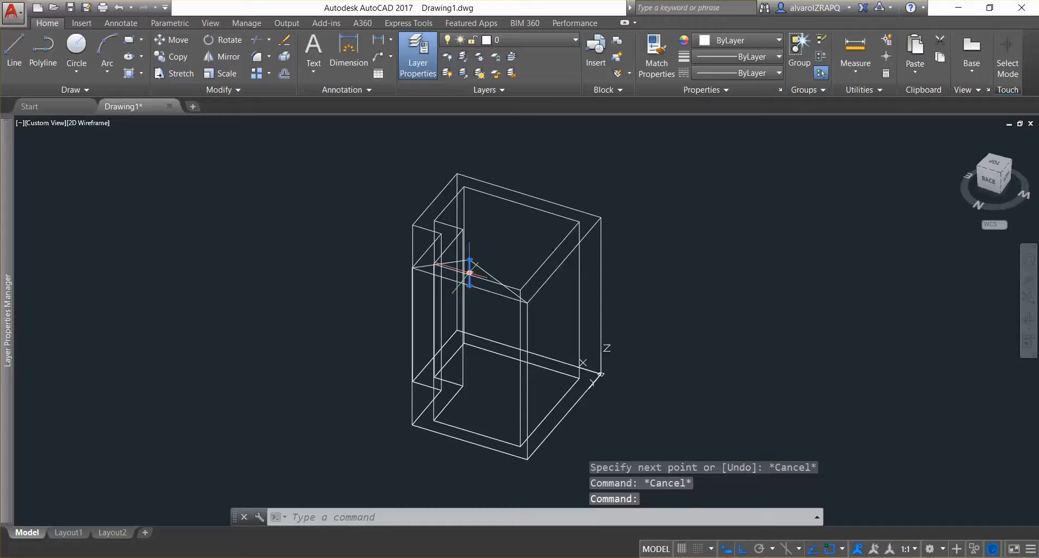
left_click(470, 273)
key("Delete")
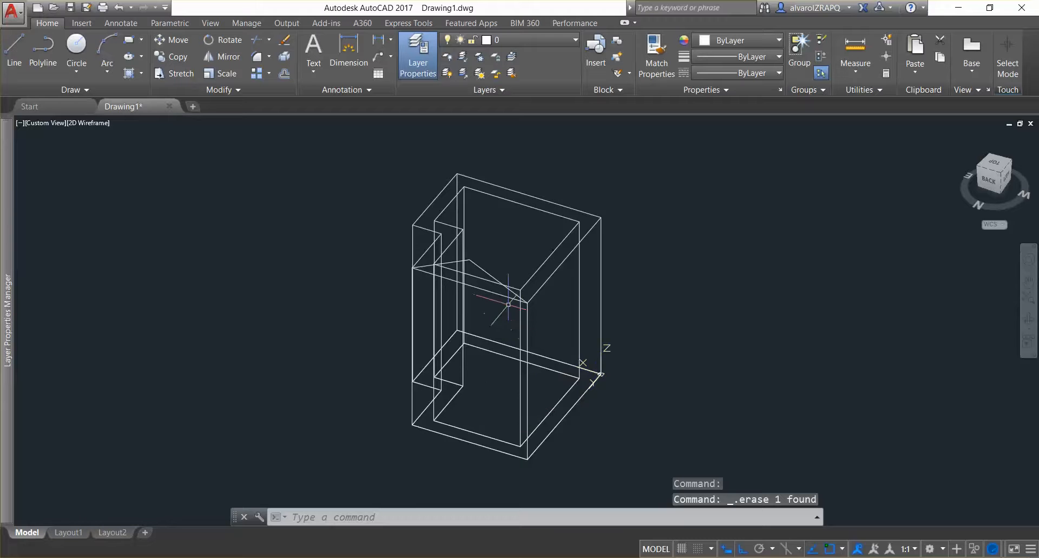
Step: Stretch the lower end of the gable line on the stepped-corner side 3 mm outward in positive X
scroll(504, 378, "up", 2)
middle_click_drag(505, 376, 518, 353, "shift")
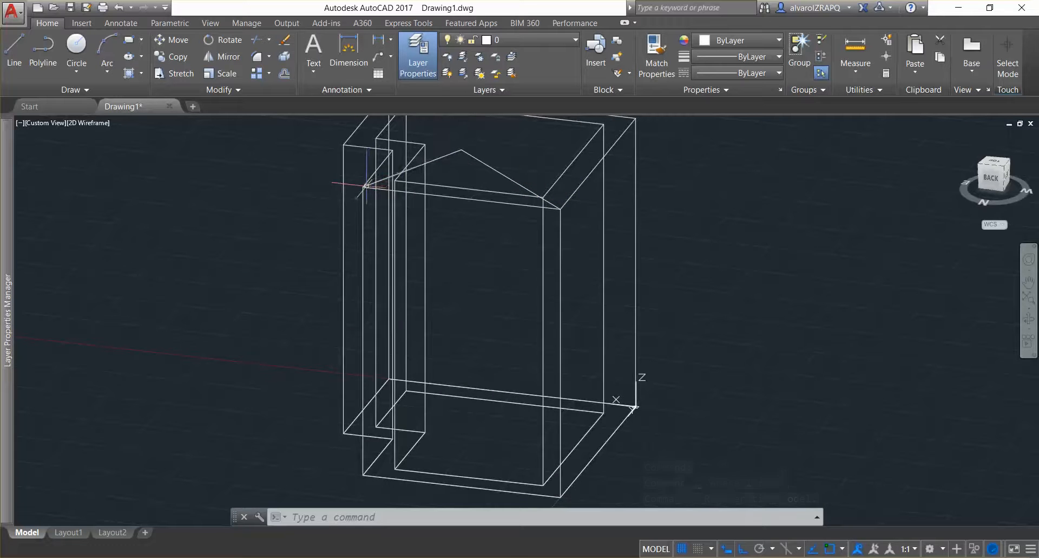
left_click(363, 187)
left_click(363, 187)
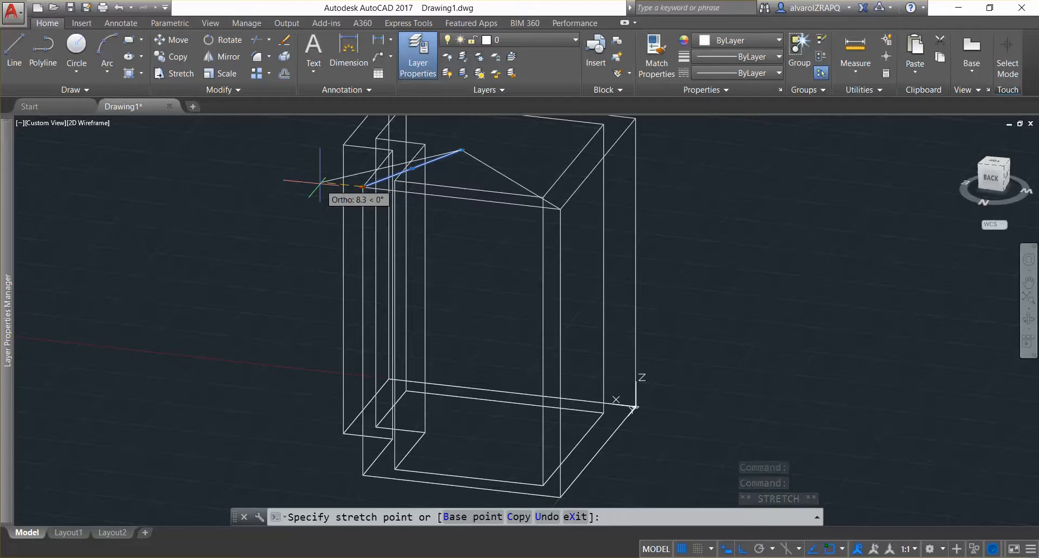
type("3")
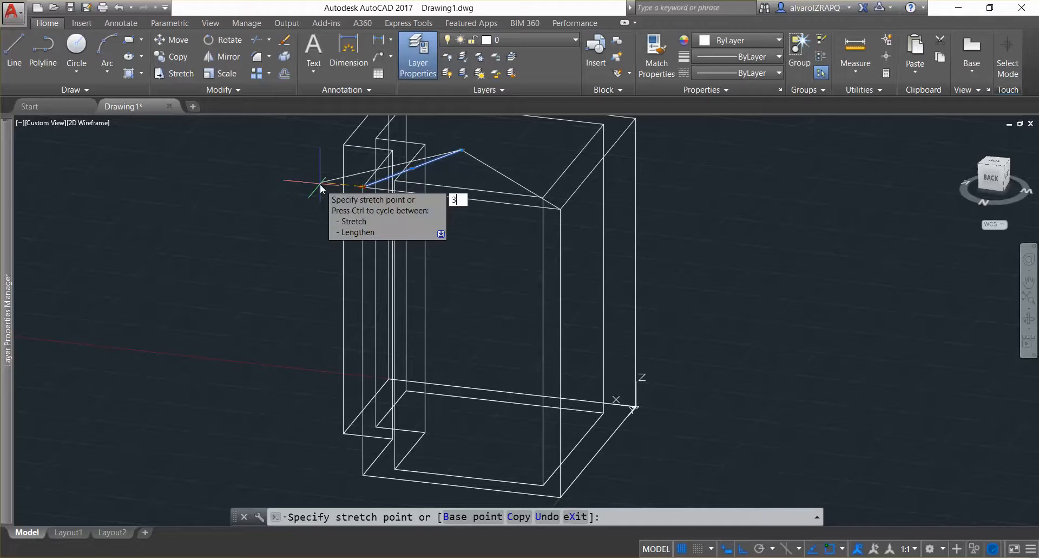
key("Return")
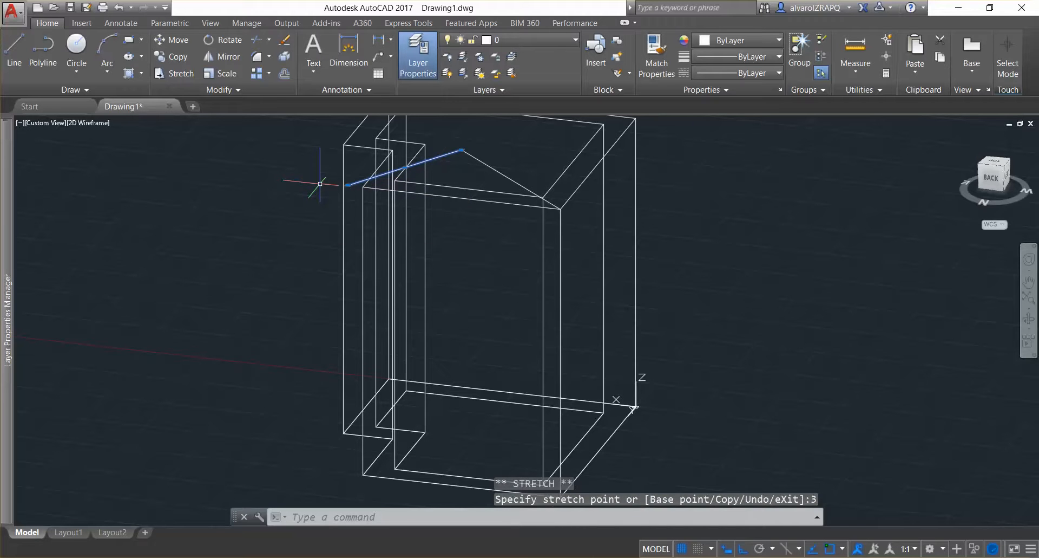
key("Escape")
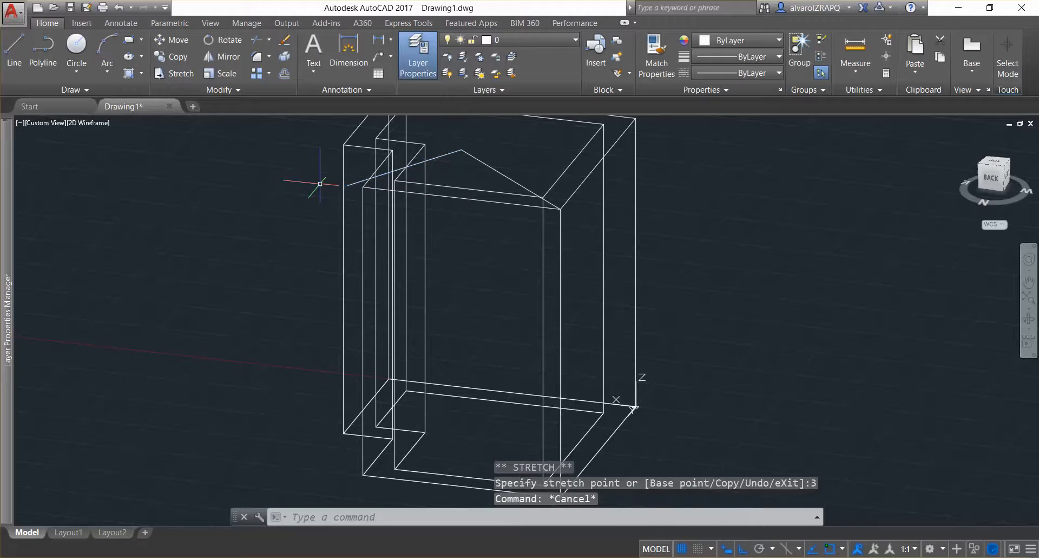
Step: Stretch the lower end of the other gable line 3 mm outward in negative X
left_click(561, 209)
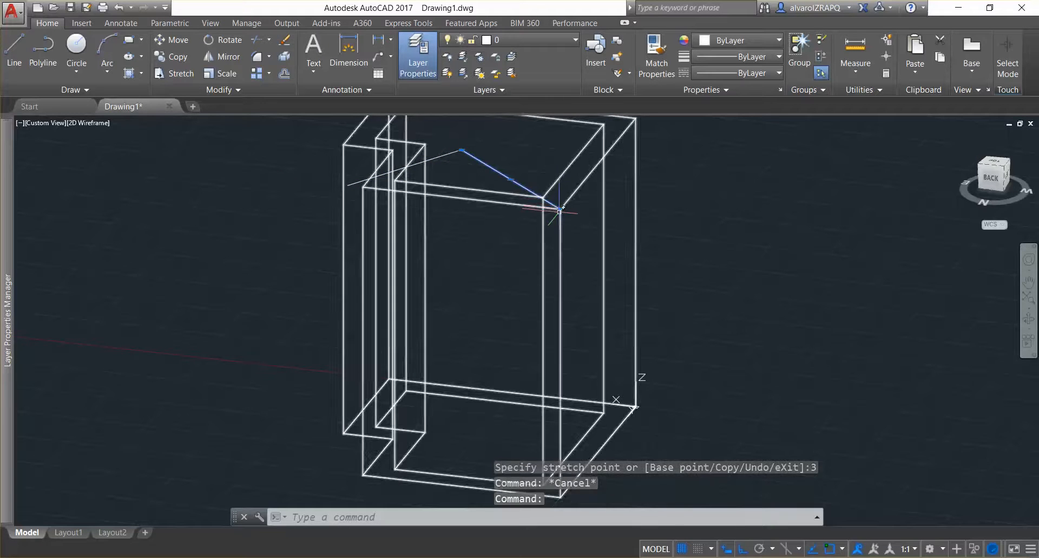
mouse_move(561, 211)
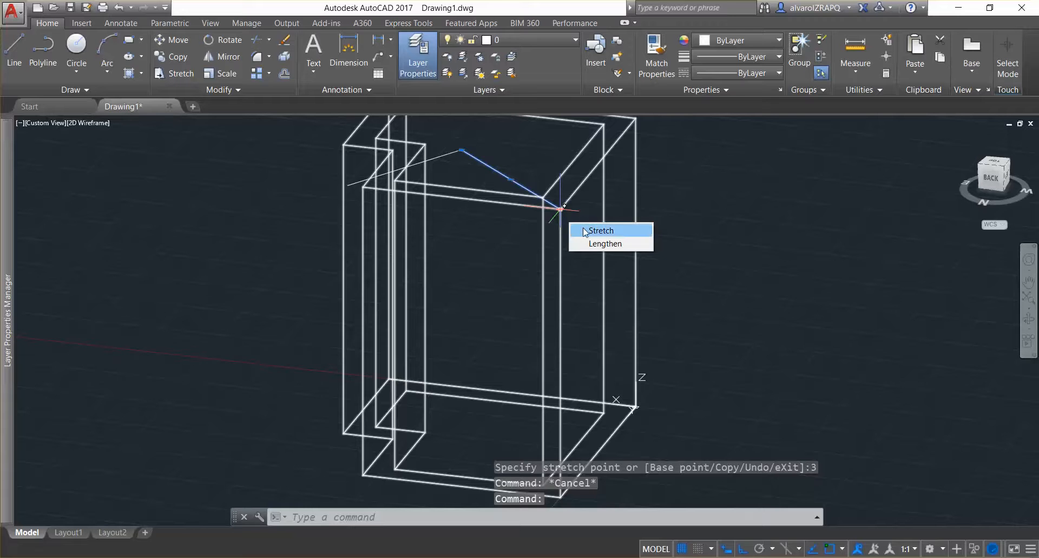
left_click(601, 230)
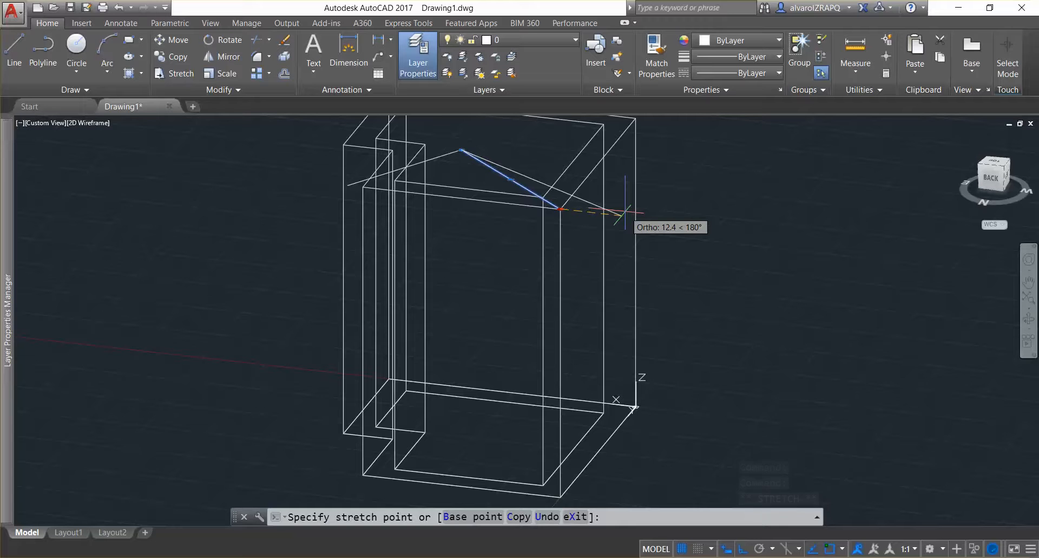
type("3")
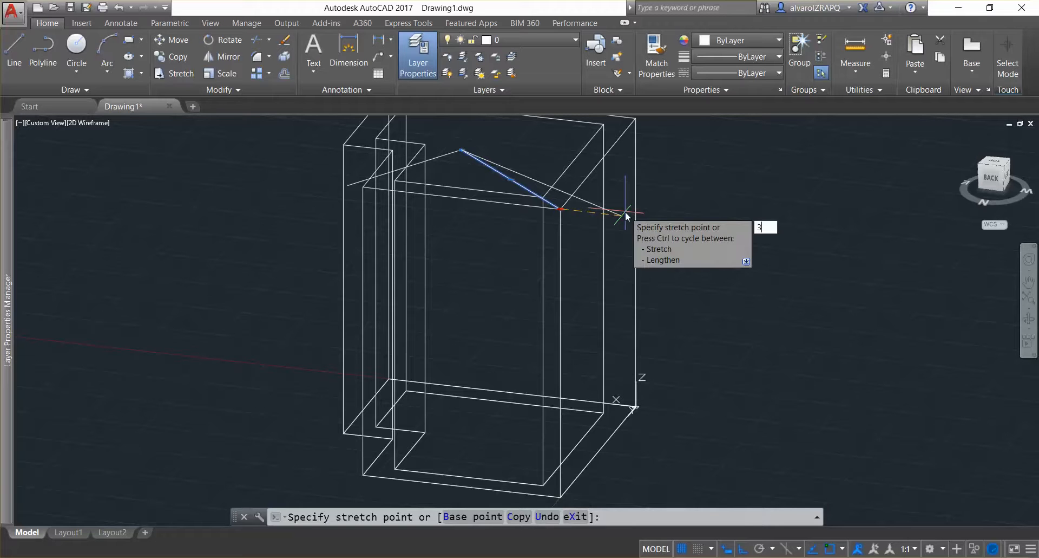
key("Return")
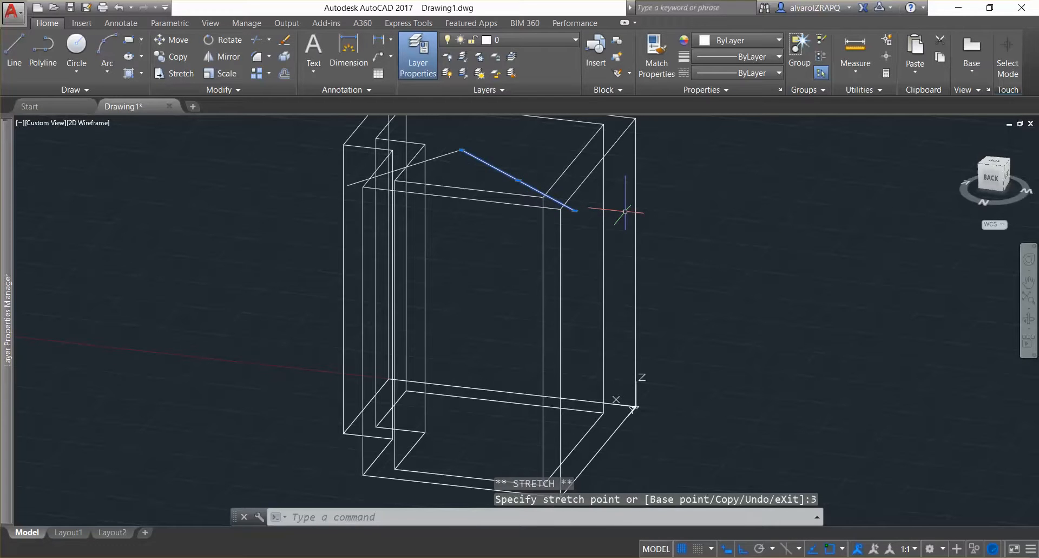
key("Escape")
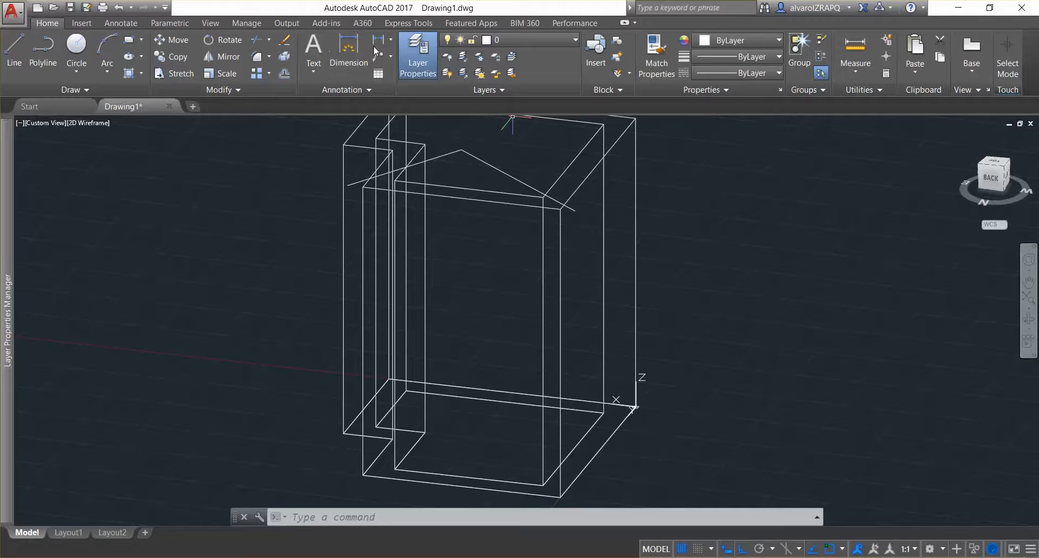
Step: Measure the overhang distance from each top corner of the solid's front edge to the adjacent gable line's lower end
left_click(856, 47)
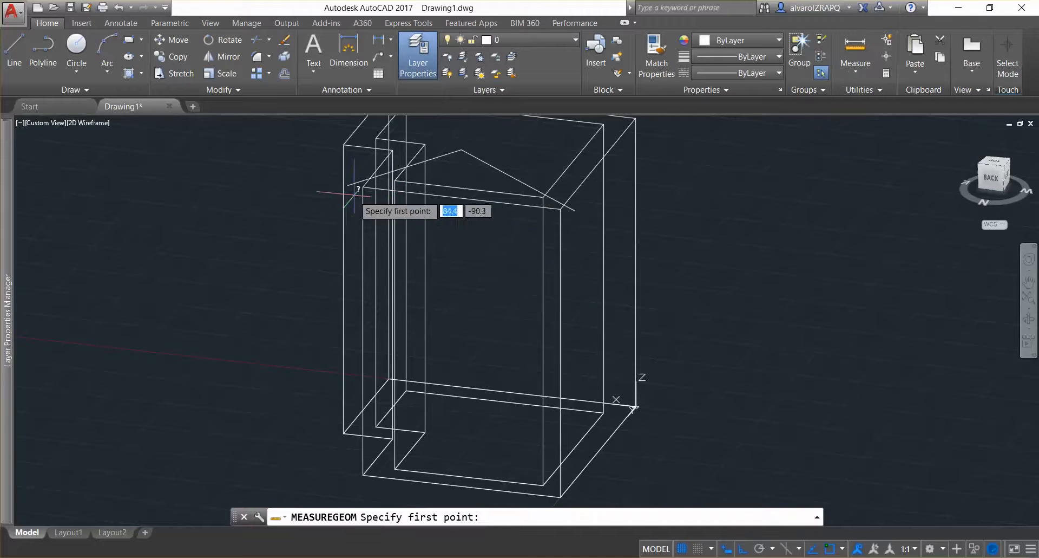
left_click(359, 187)
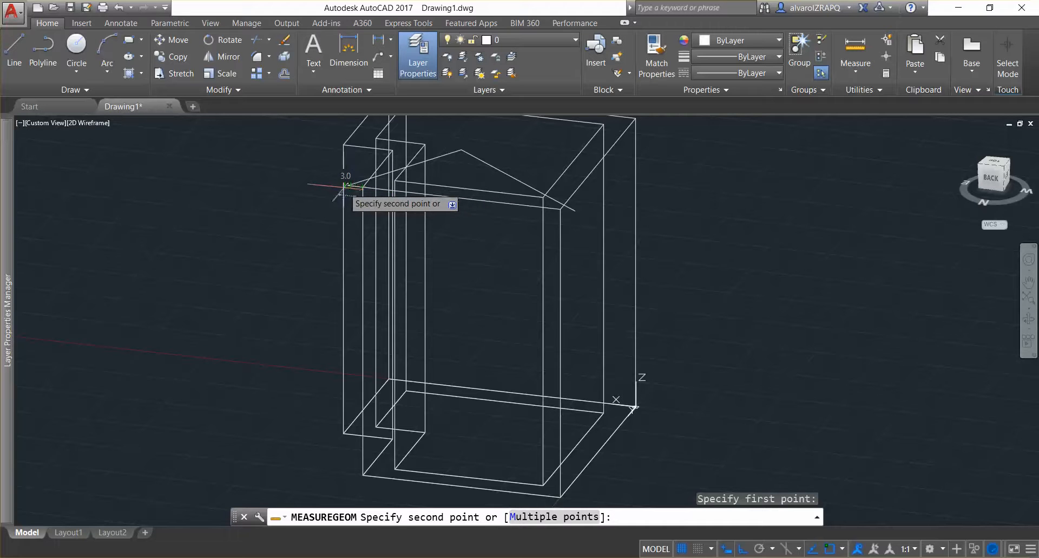
left_click(349, 188)
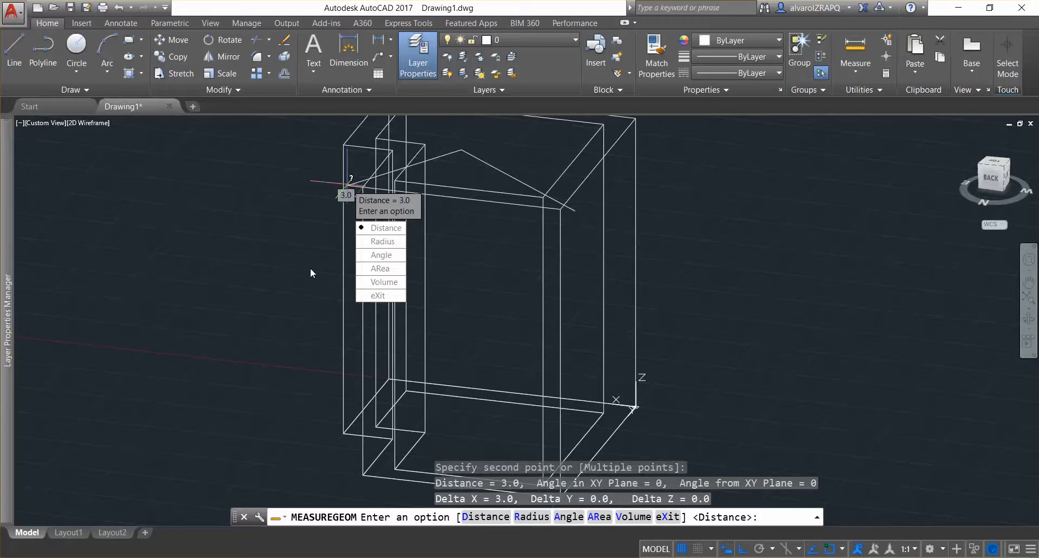
key("Escape")
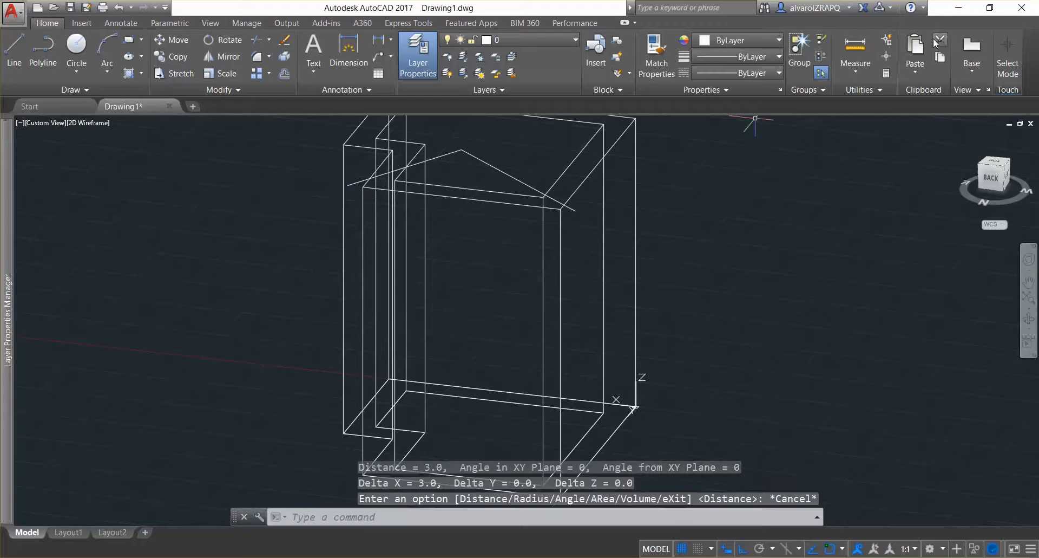
left_click(855, 51)
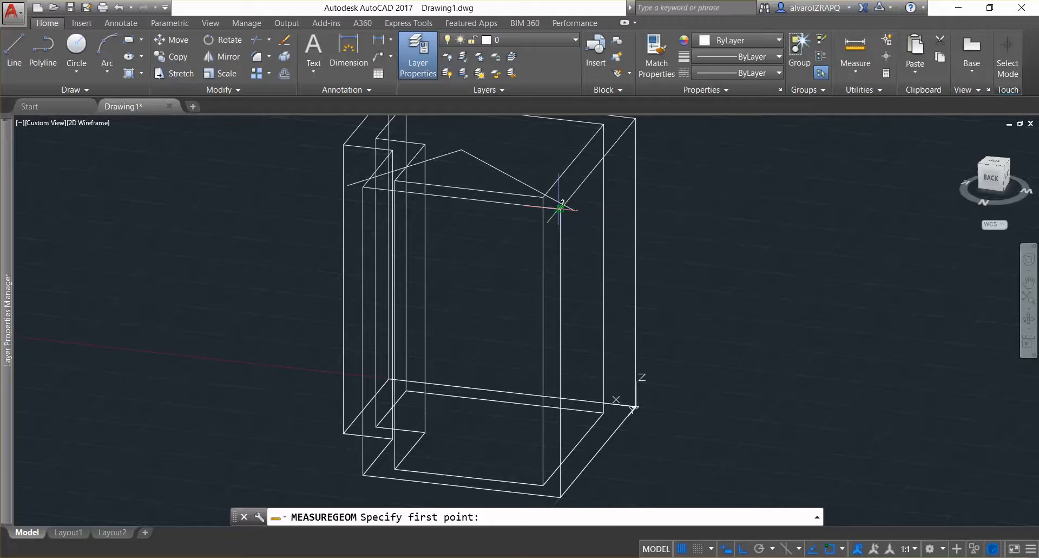
left_click(560, 209)
left_click(575, 209)
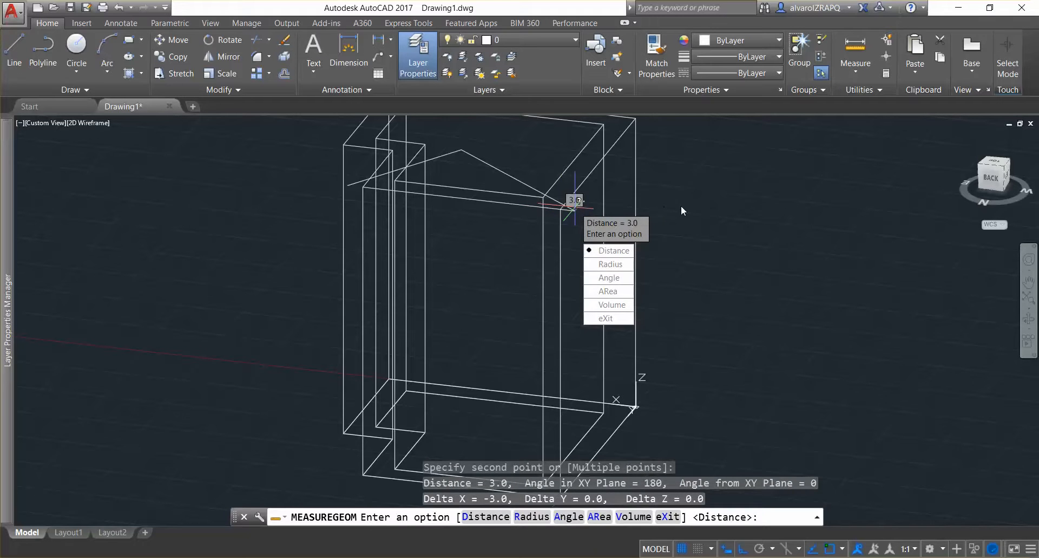
key("Escape")
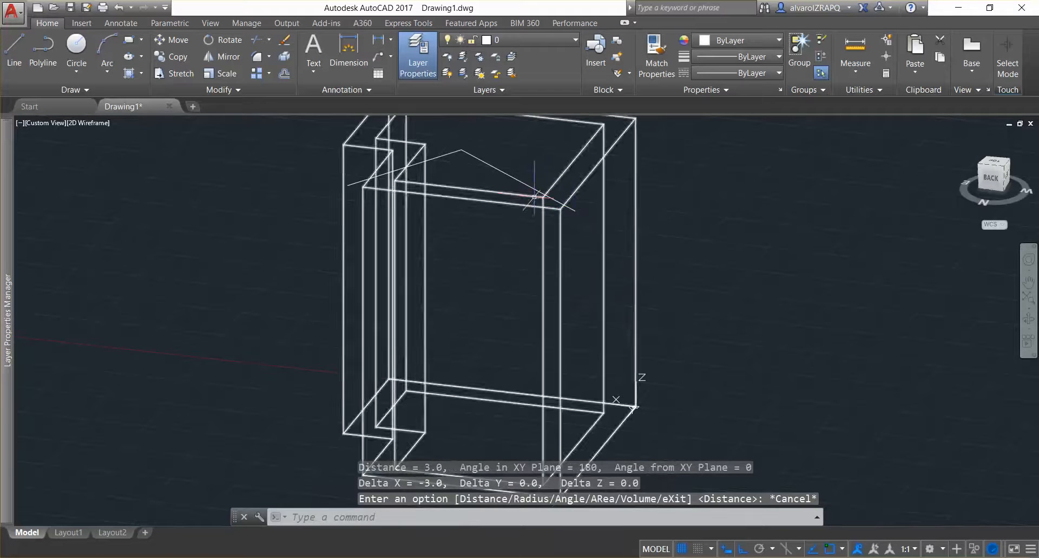
Step: Draw two short lines joining the solid's top edge corners to the lower ends of the overhanging gable lines
mouse_move(550, 225)
middle_mouse_down("shift")
mouse_move(513, 244)
mouse_move(507, 218)
mouse_move(536, 217)
middle_mouse_up("shift")
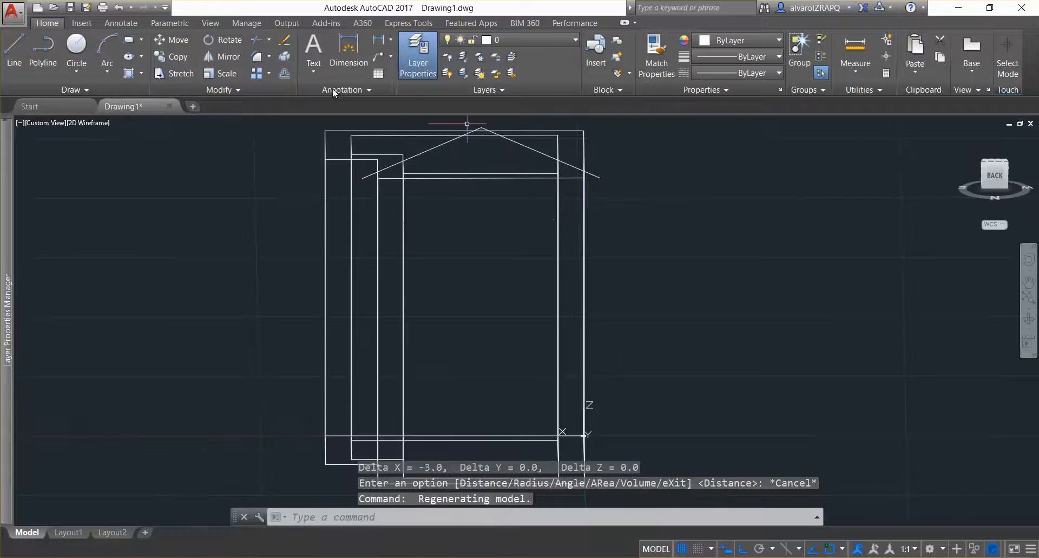
left_click(21, 47)
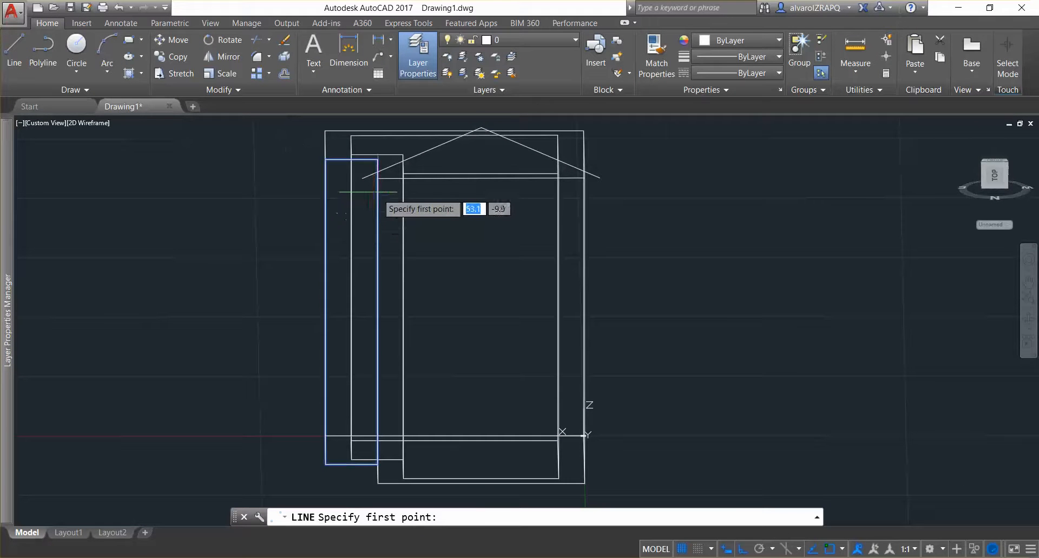
left_click(377, 177)
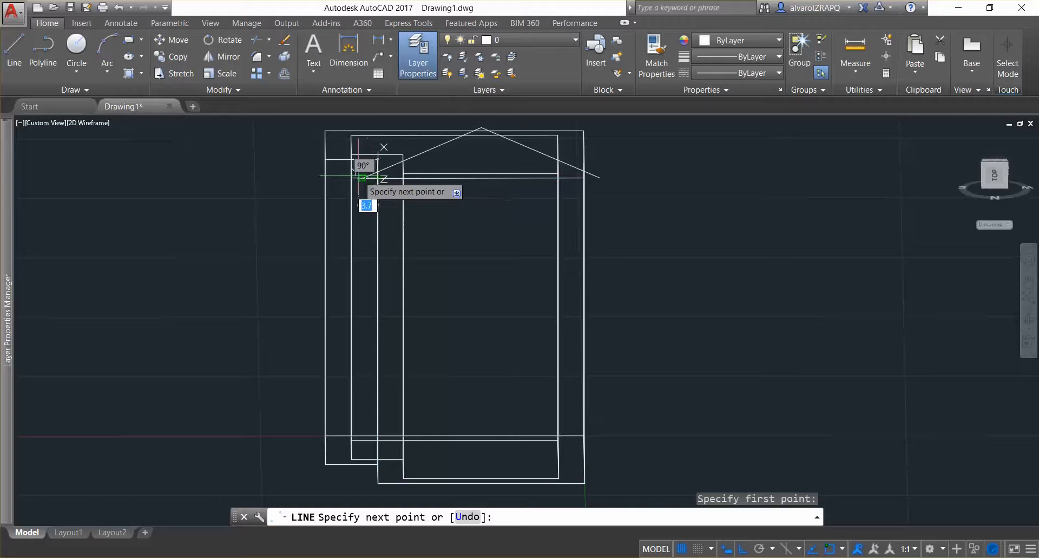
left_click(362, 177)
key("Escape")
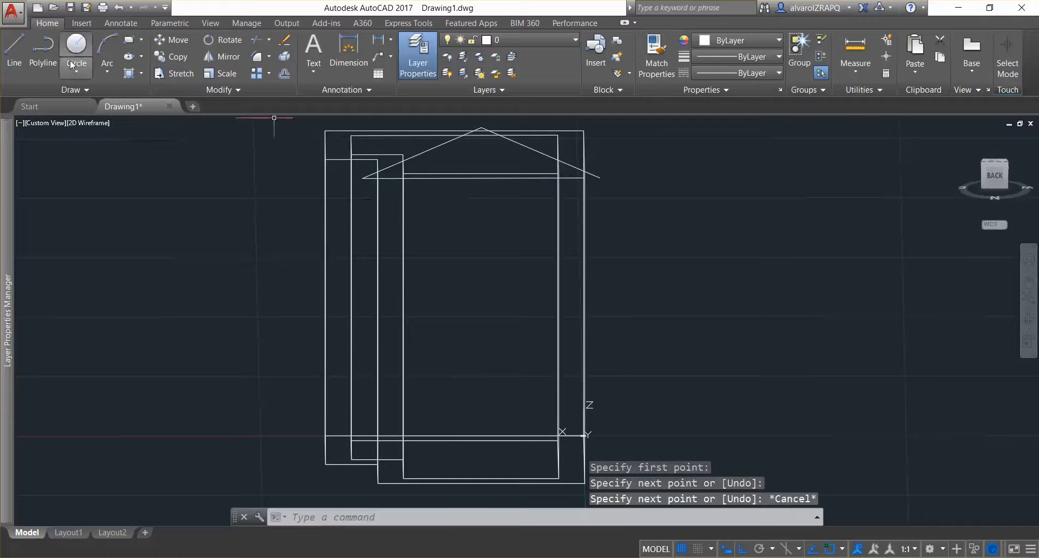
left_click(12, 52)
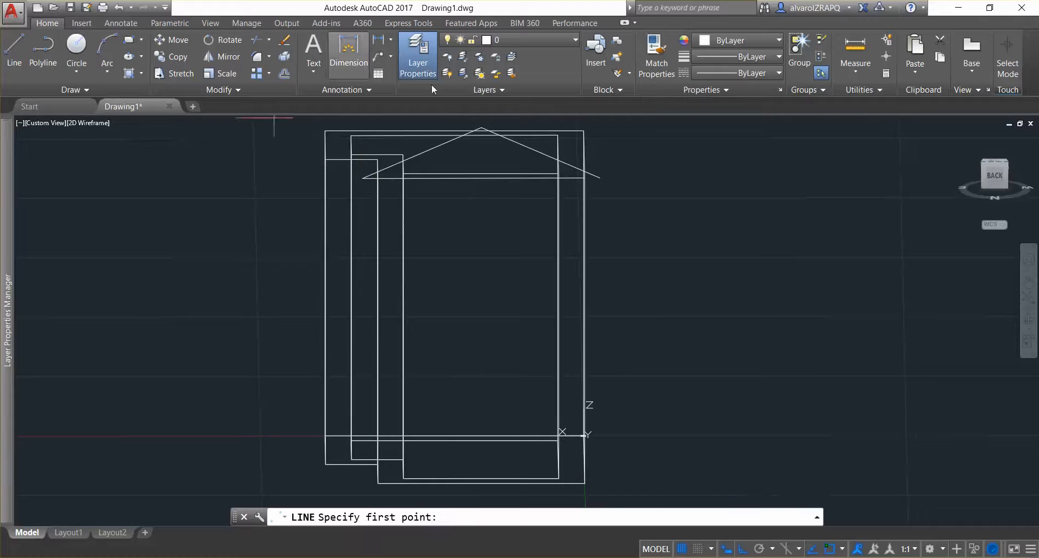
left_click(585, 177)
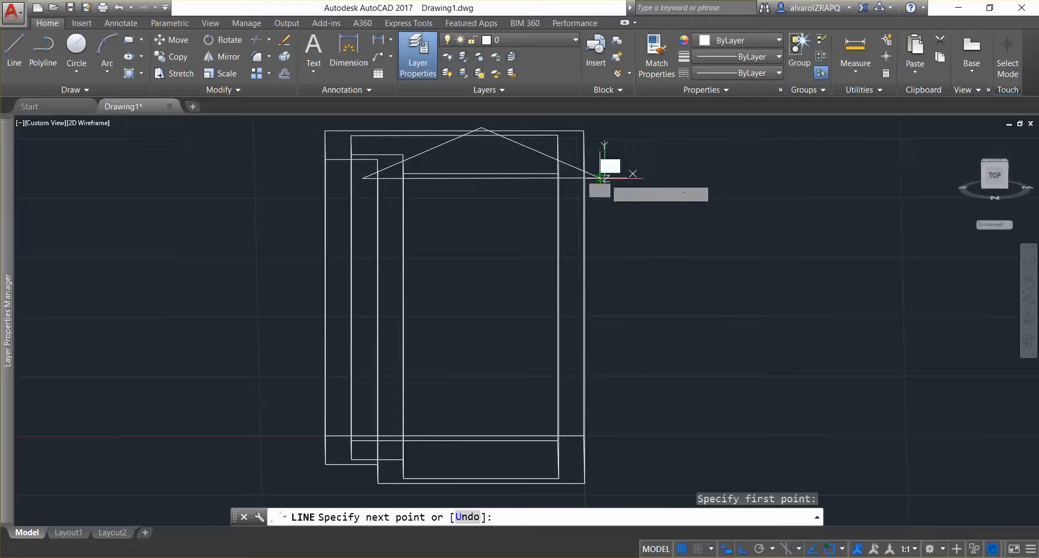
left_click(600, 177)
key("Escape")
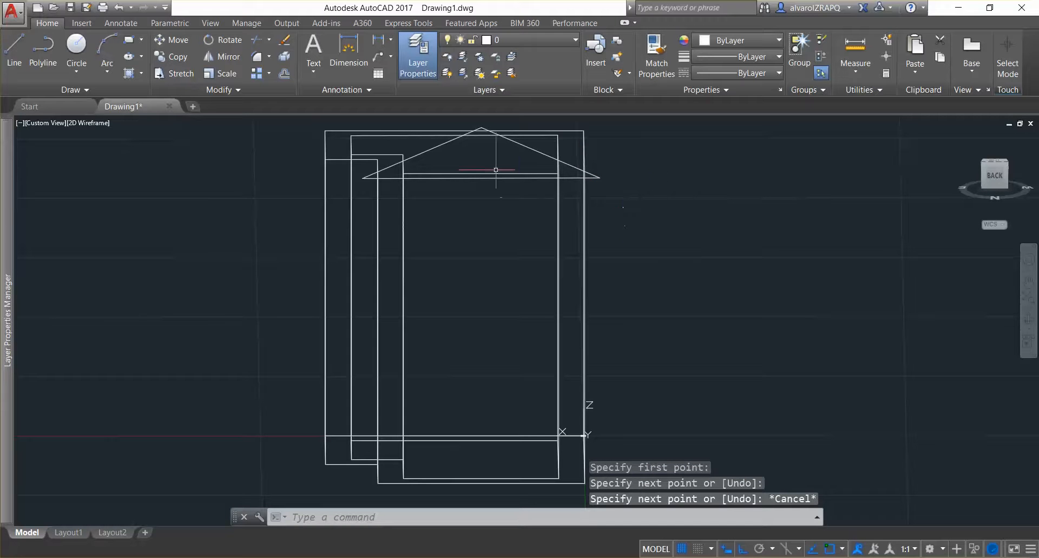
middle_click_drag(634, 281, 611, 284, "shift")
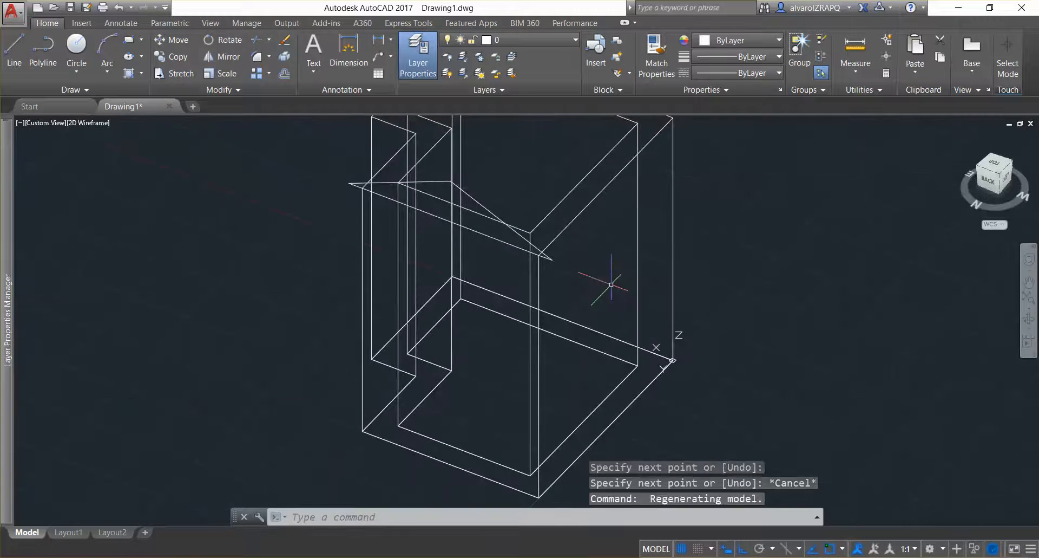
key("Escape")
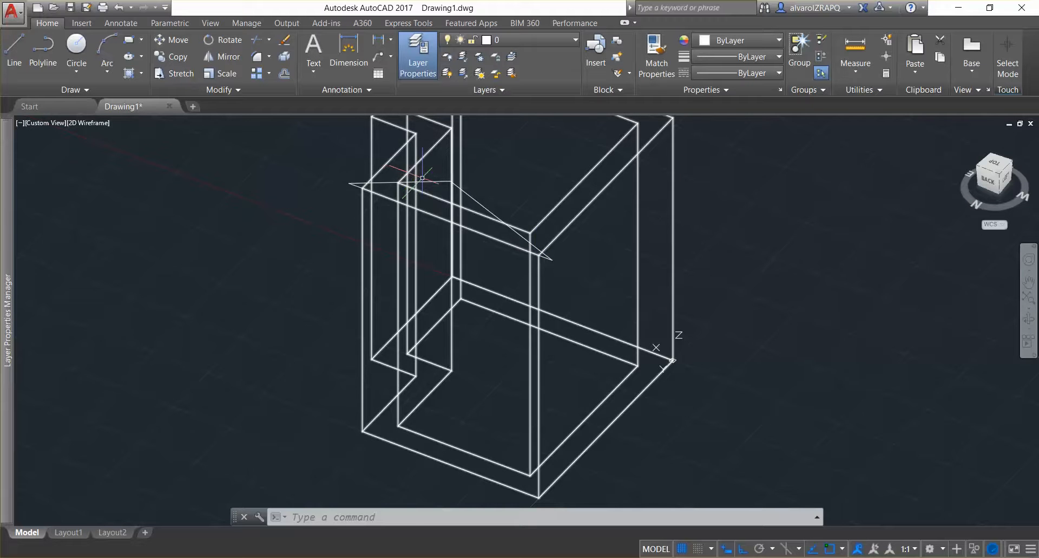
left_click(488, 211)
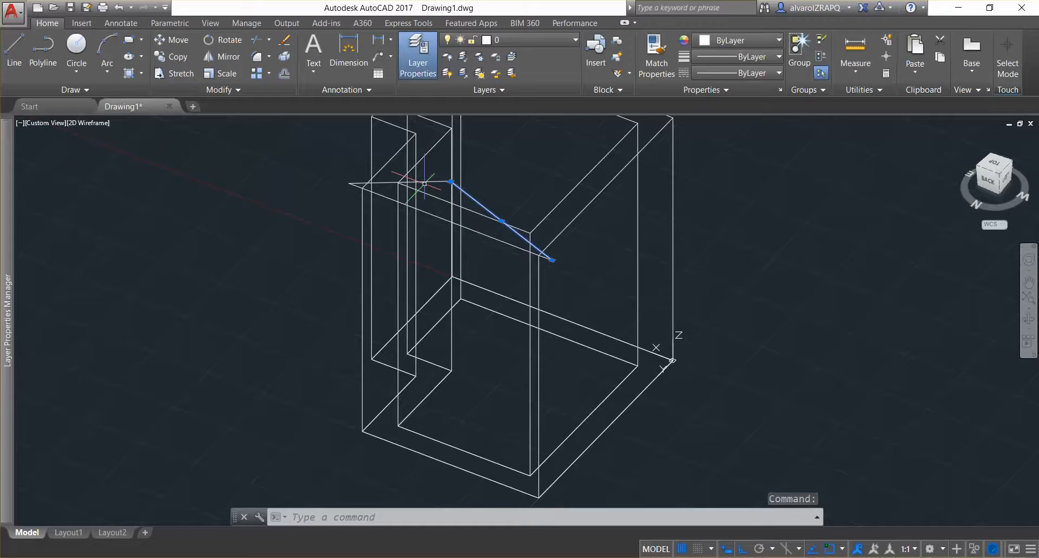
left_click(403, 182)
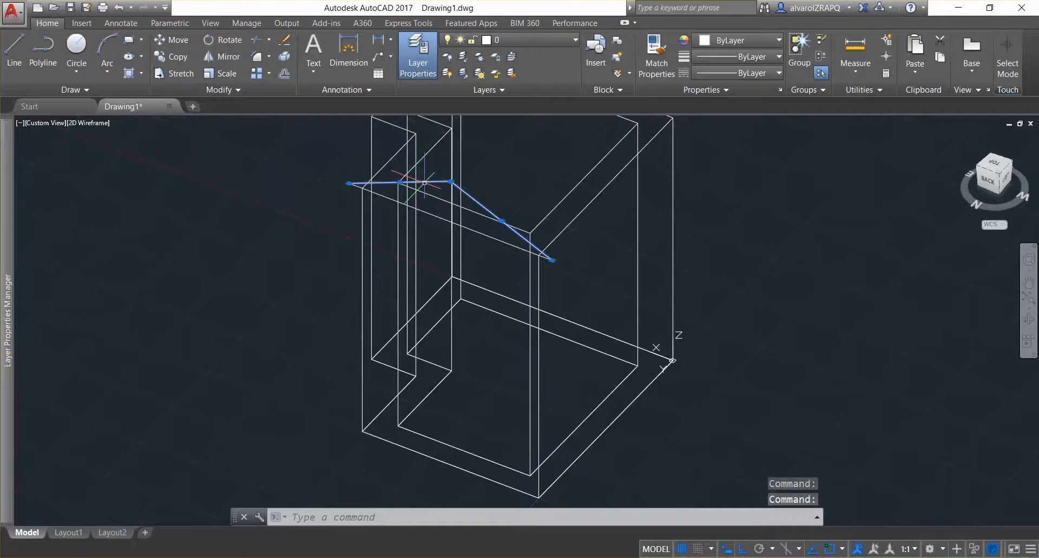
left_click(422, 210)
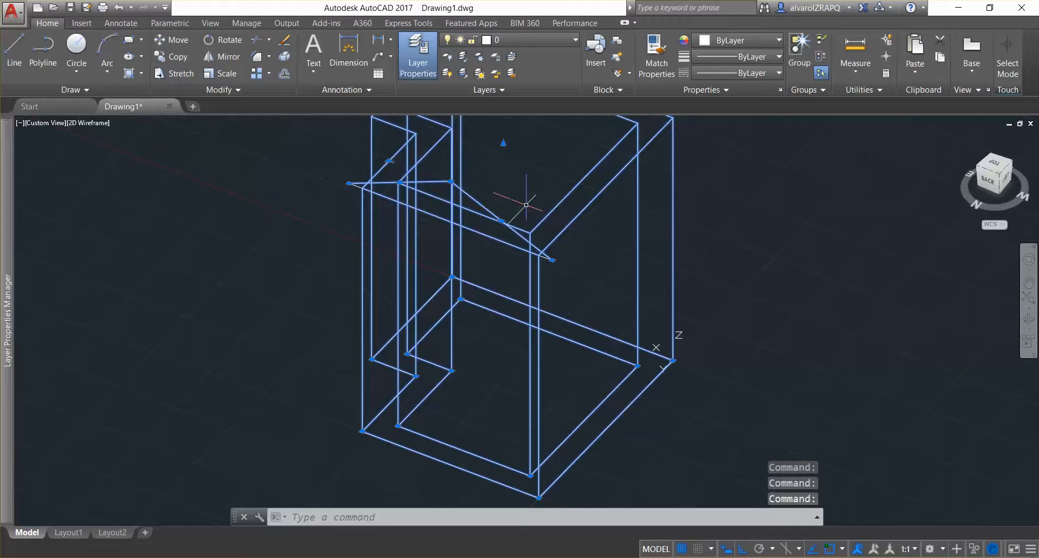
key("Escape")
left_click(386, 196)
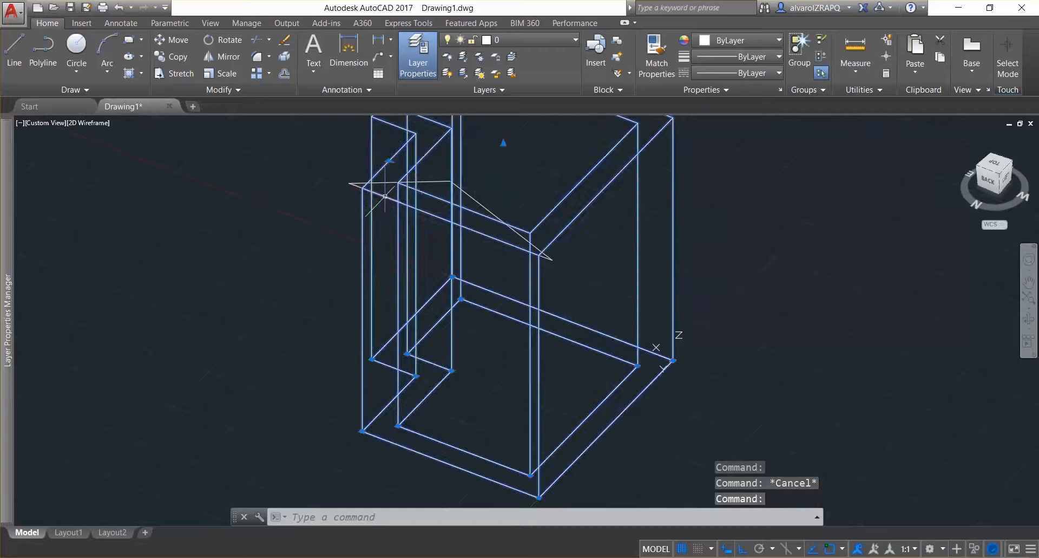
key("Escape")
key("Escape")
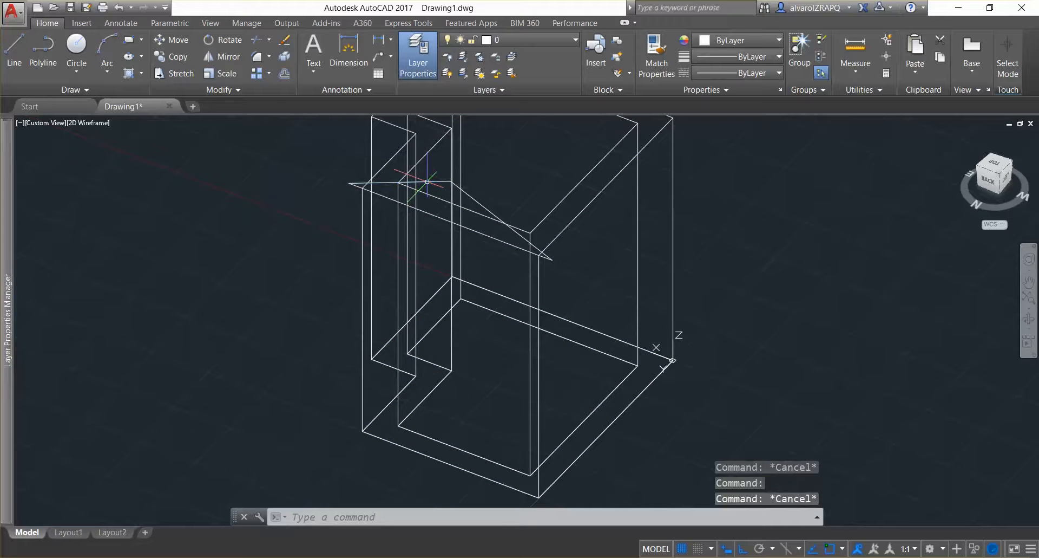
Step: Draw one straight base line between the lower ends of both gable lines to close the triangular roof profile
left_click(15, 50)
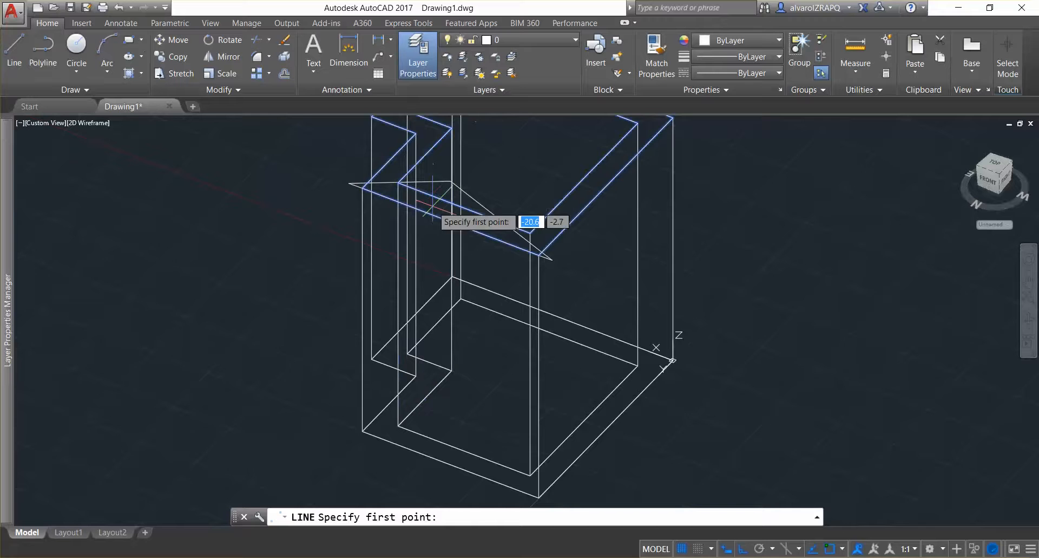
left_click(349, 183)
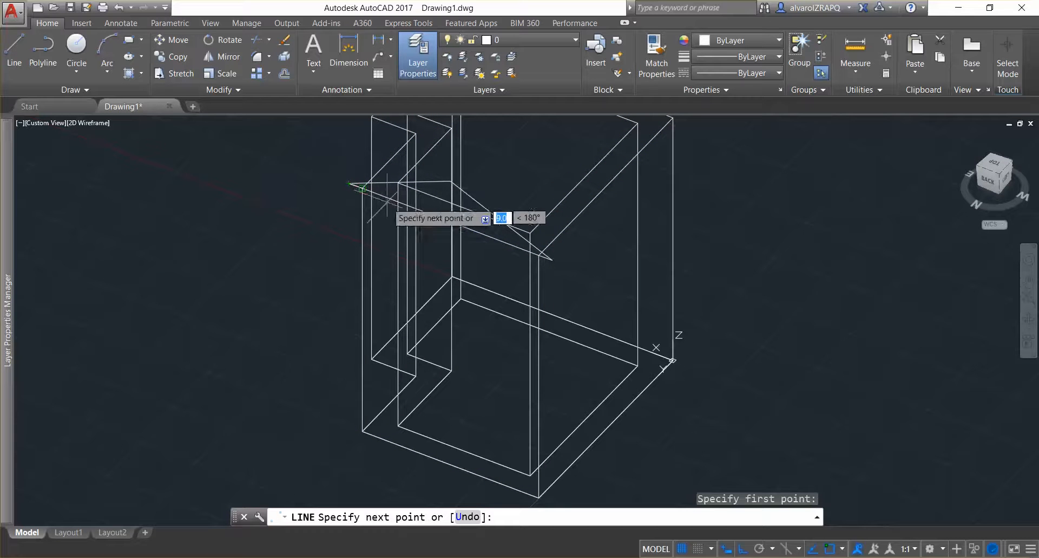
left_click(541, 252)
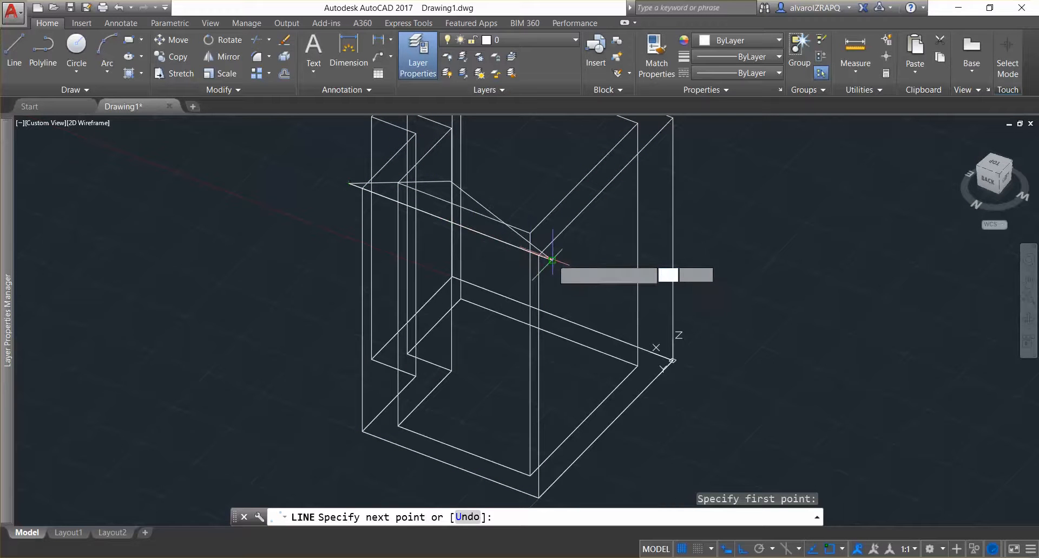
key("Escape")
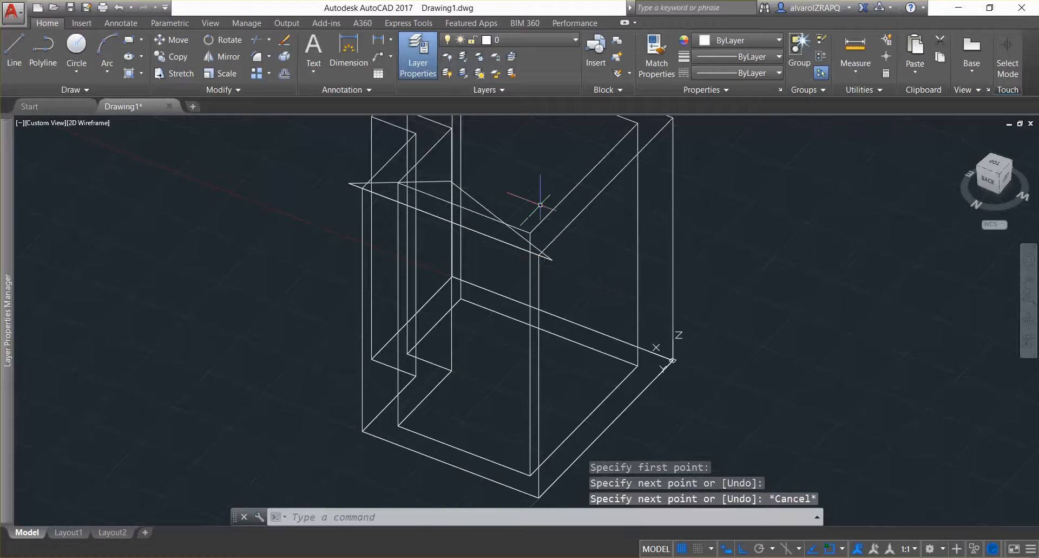
key("Escape")
key("Escape")
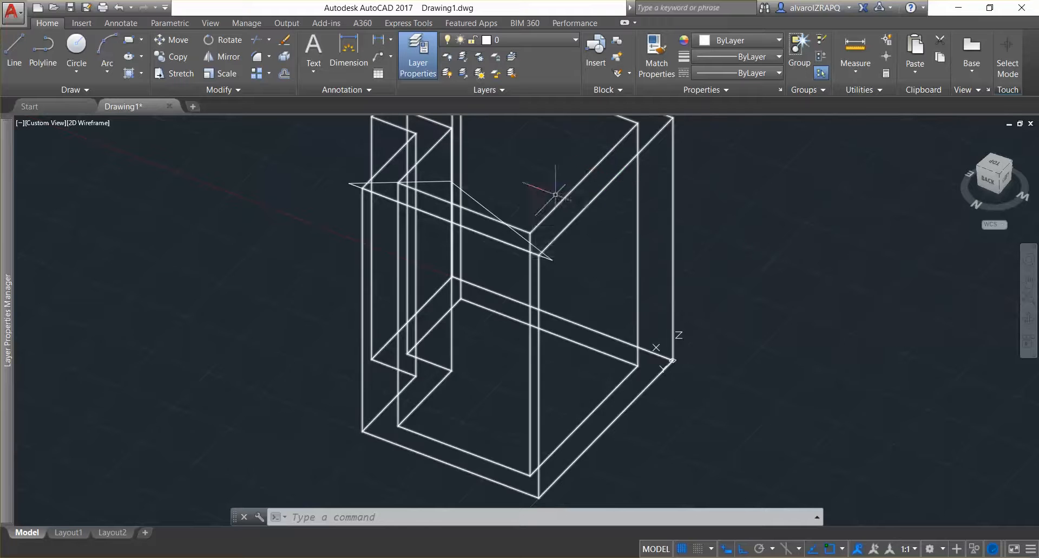
Step: Join the two sloping gable lines and the full-length base line into one closed triangular profile
left_click(482, 206)
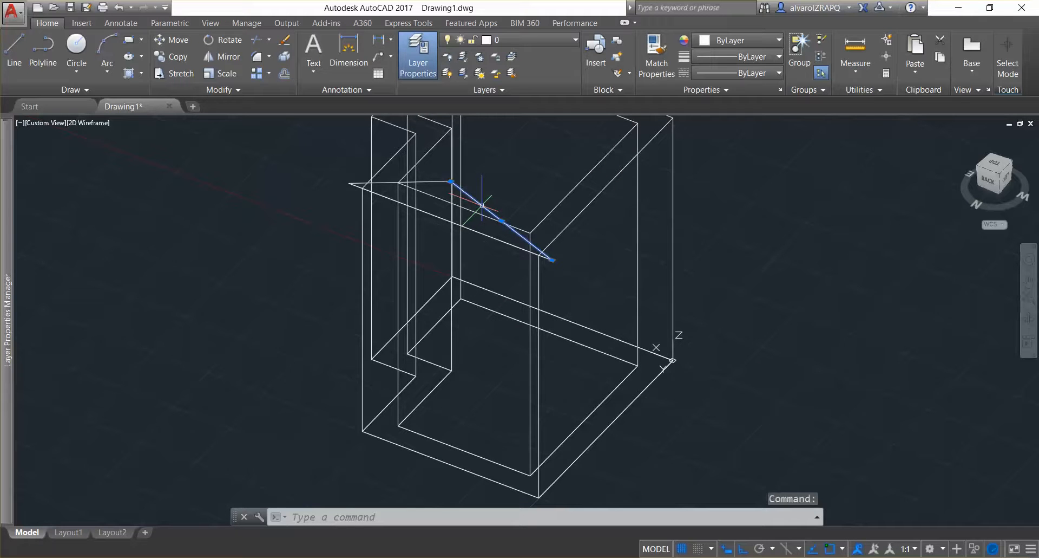
left_click(405, 182)
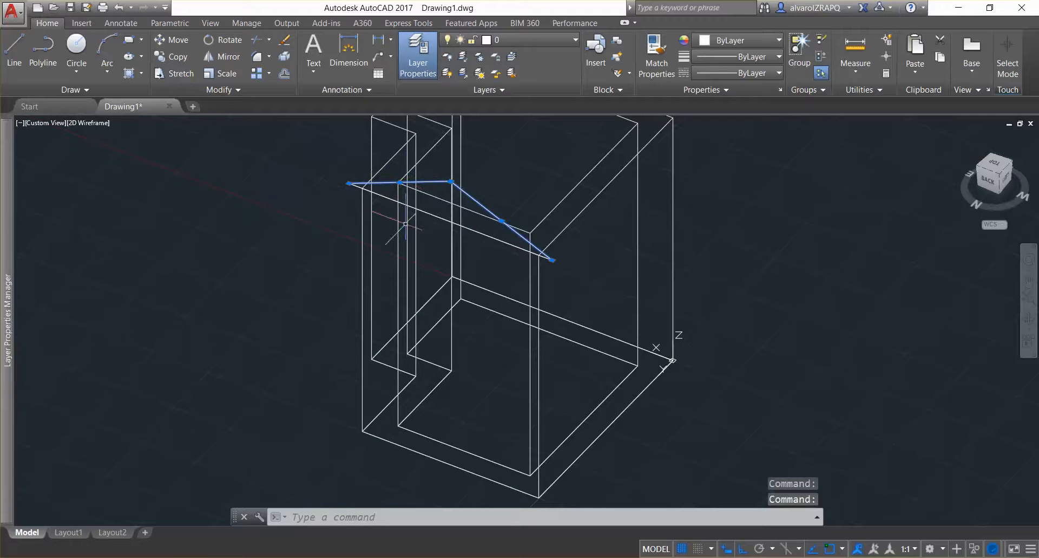
left_click(426, 211)
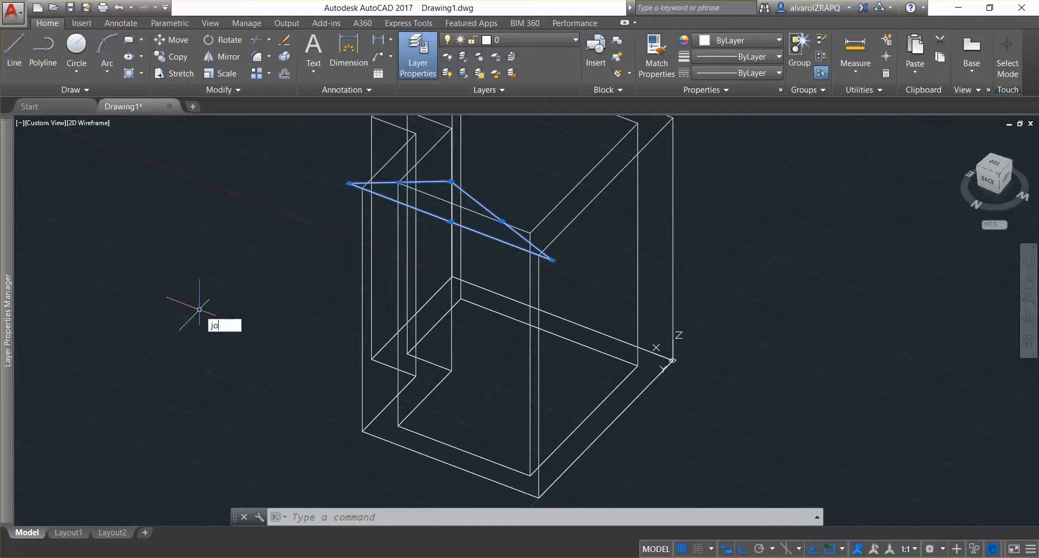
key("Return")
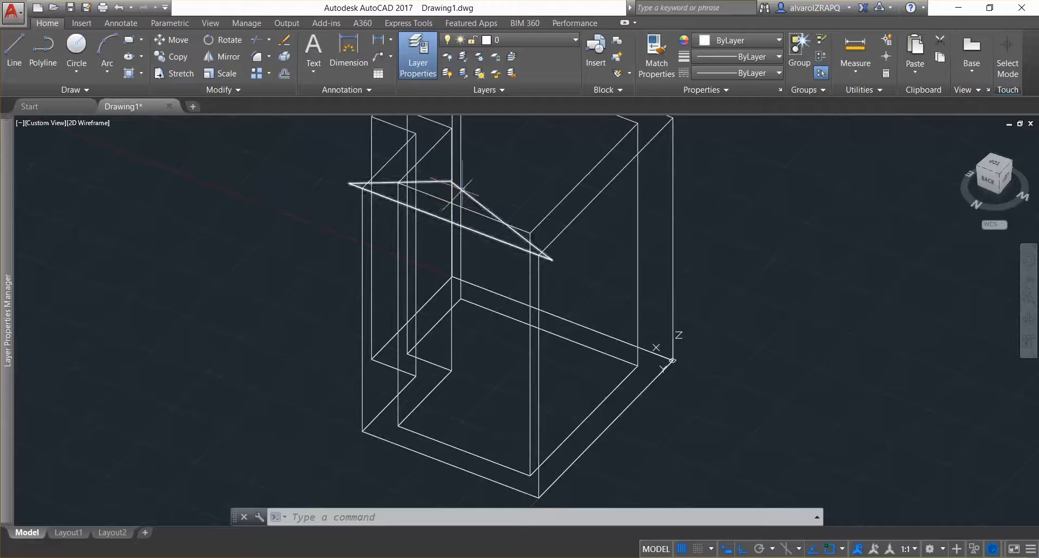
key("Escape")
key("Escape")
key("Escape")
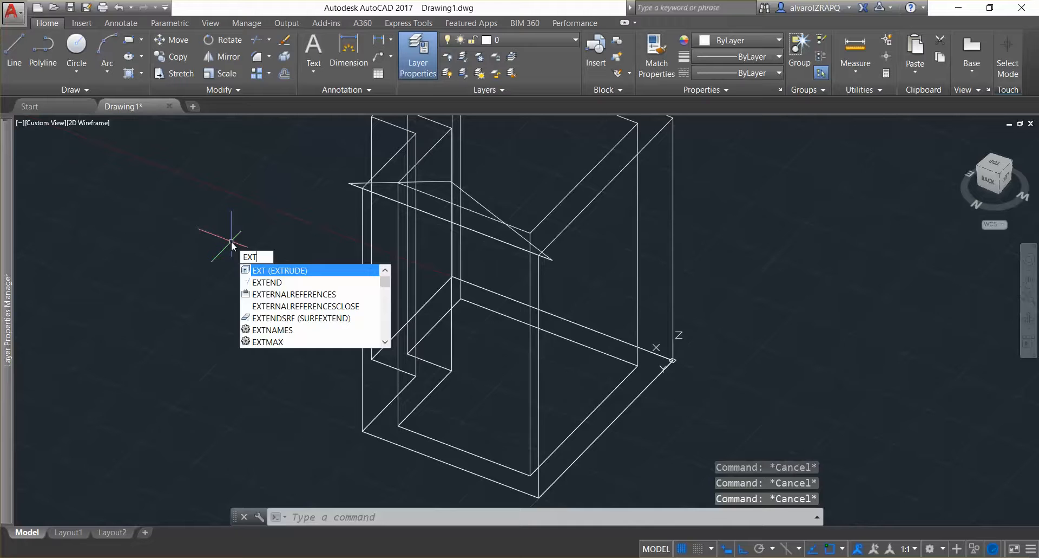
Step: Extrude the closed triangular gable profile about 25 mm back over the stepped solid
key("Return")
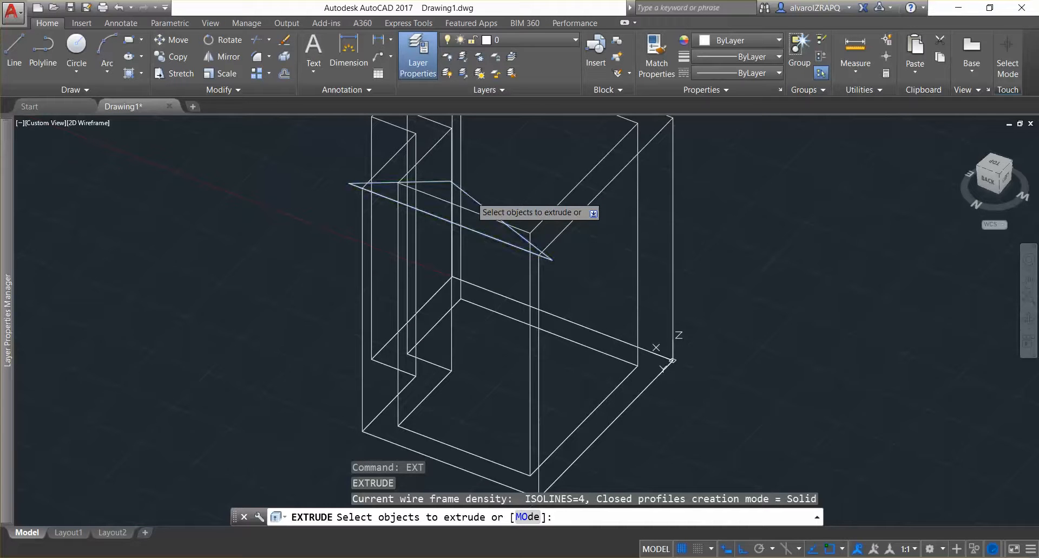
left_click(471, 196)
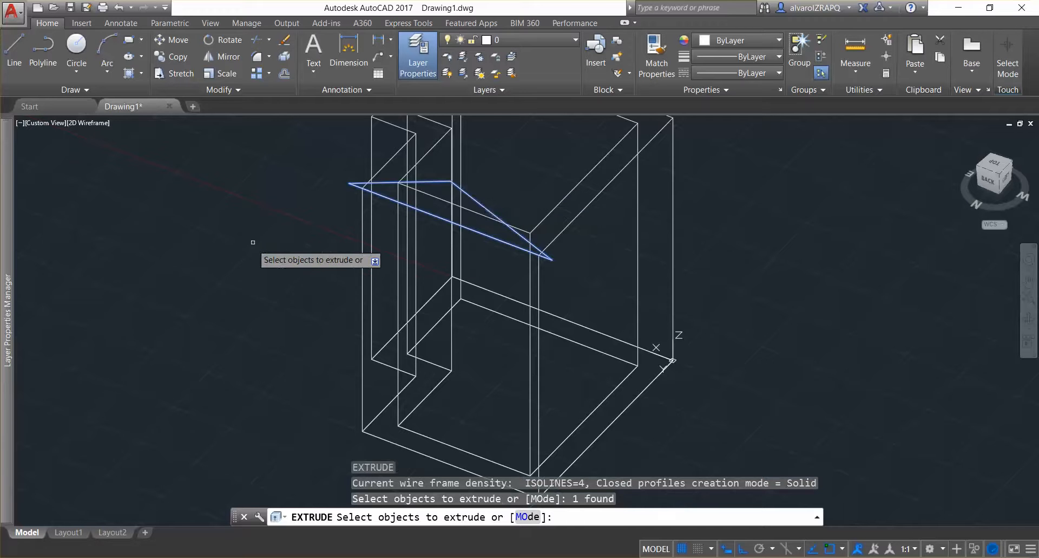
key("Return")
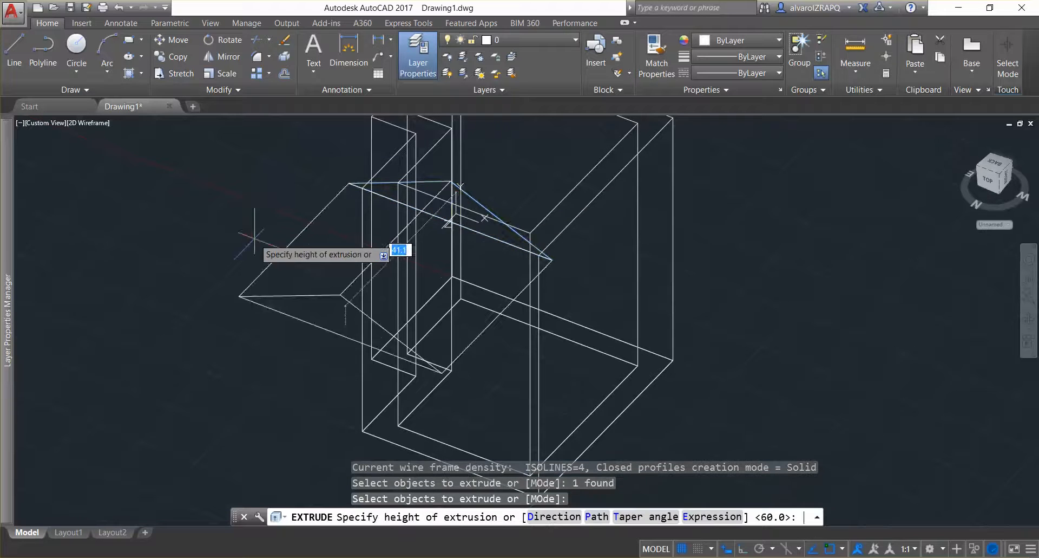
middle_click_drag(508, 211, 225, 358)
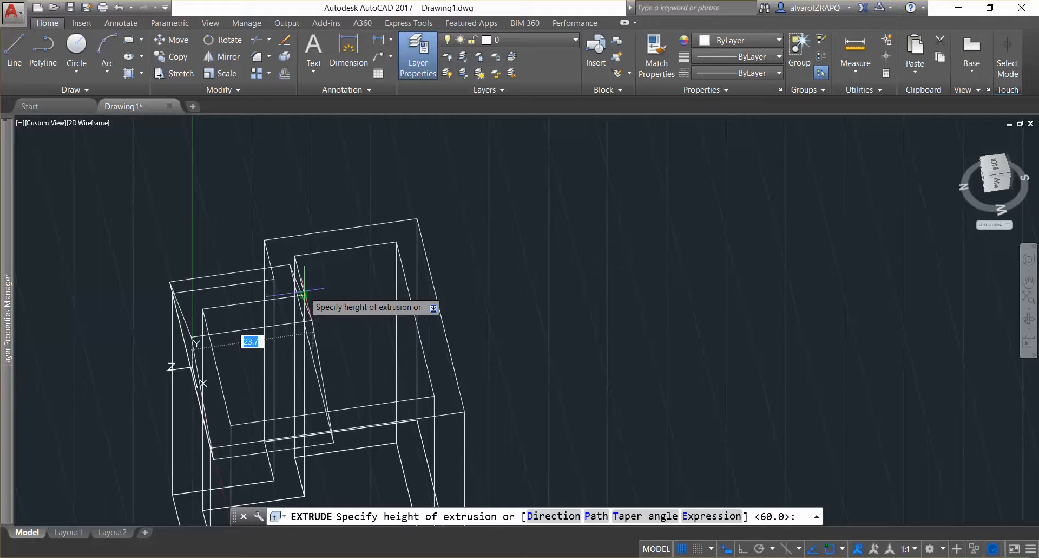
middle_click_drag(304, 295, 303, 290, "shift")
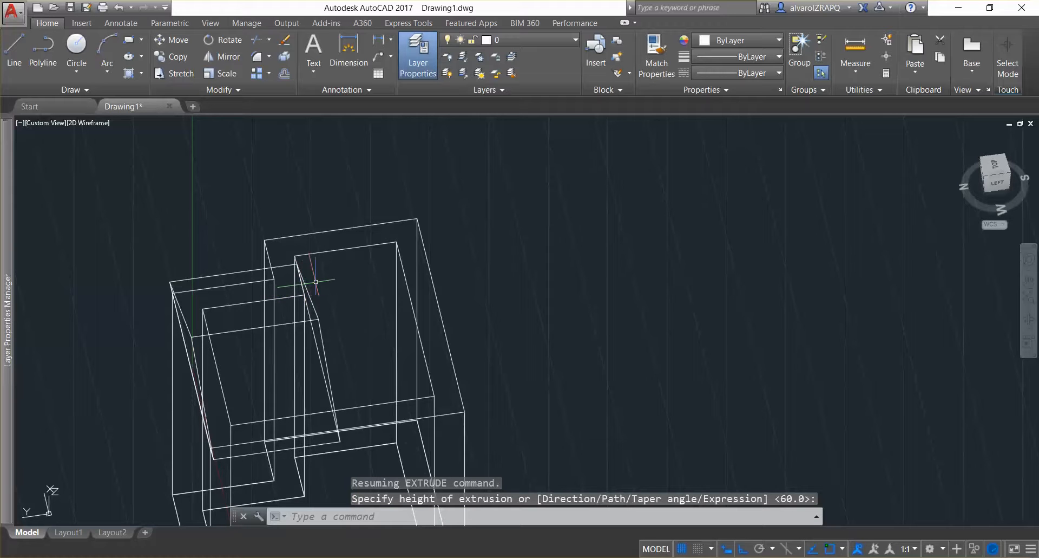
Step: Select the extruded roof and examine where its far end meets the solid's step
left_click(321, 318)
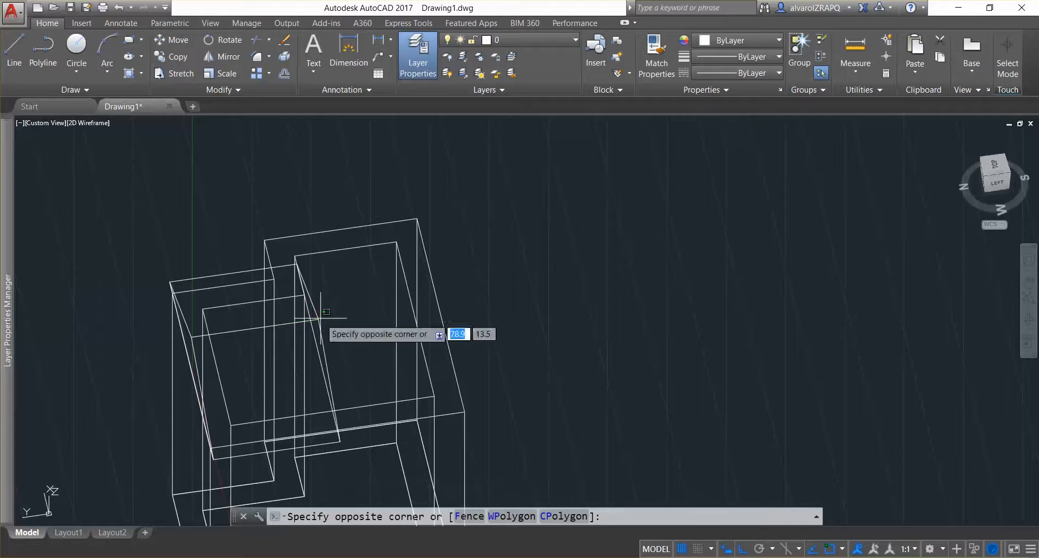
key("Escape")
key("Escape")
key("Escape")
left_click(323, 318)
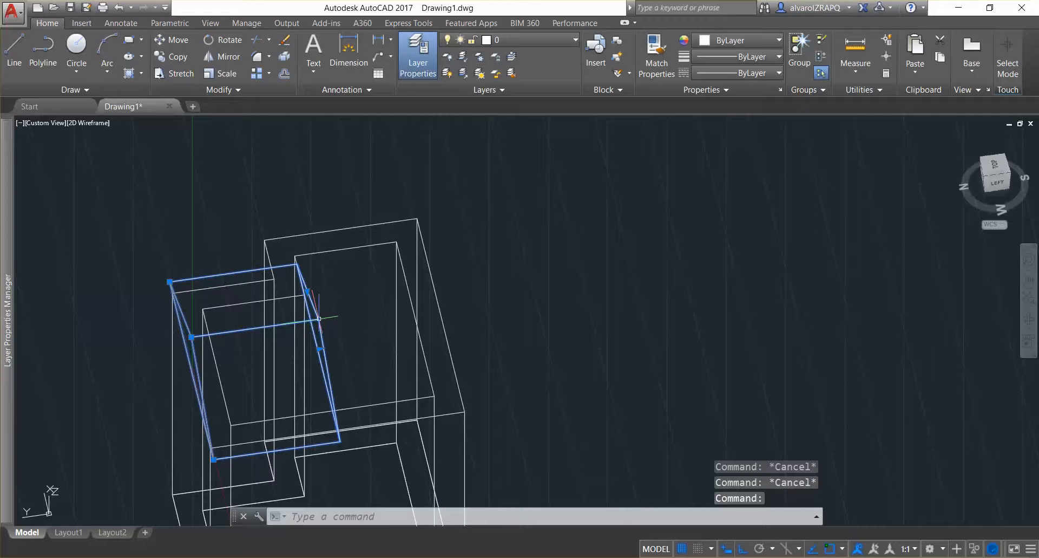
key("Escape")
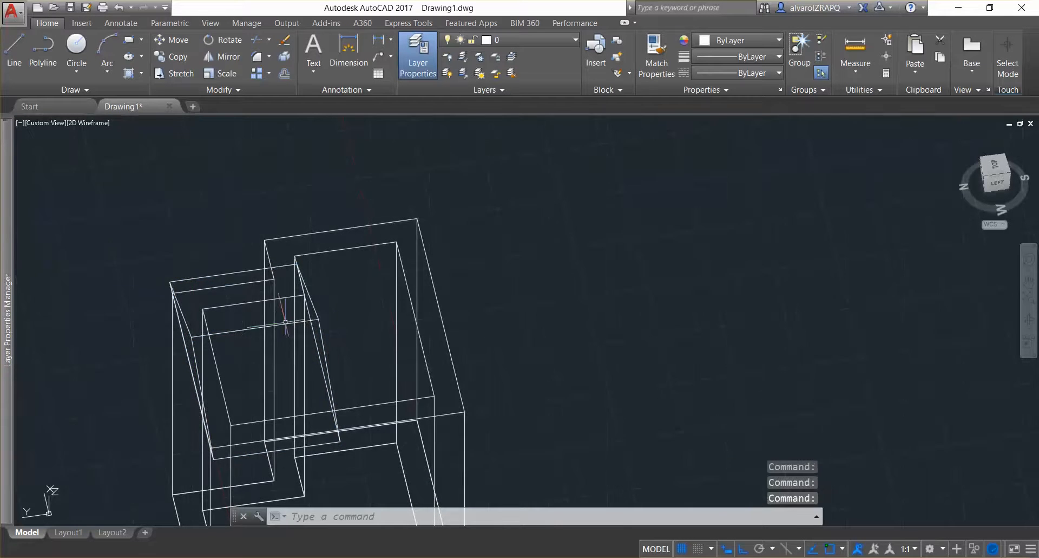
key("Escape")
middle_click_drag(343, 329, 258, 314, "shift")
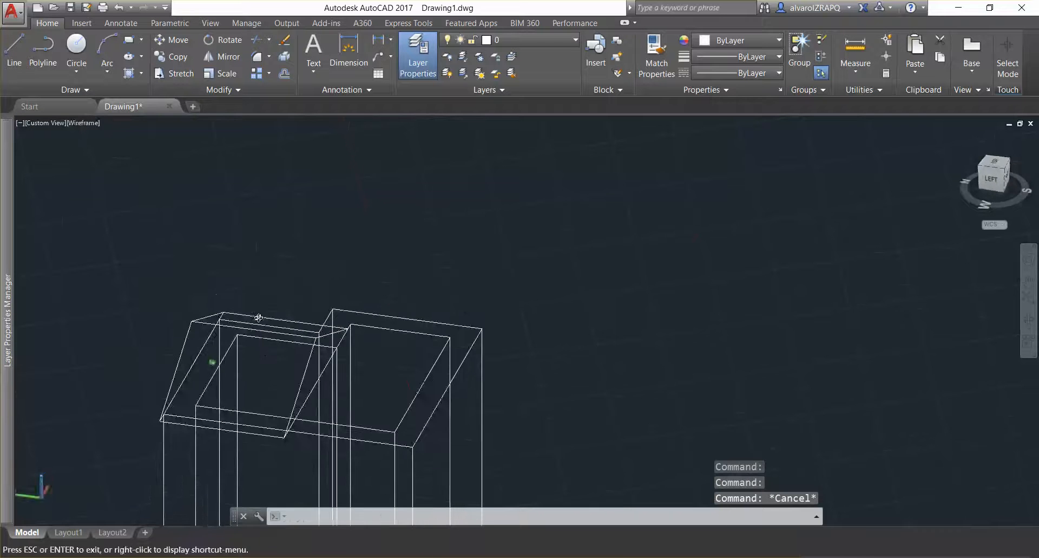
left_click(338, 331)
mouse_move(319, 376)
left_mouse_down()
mouse_move(258, 375)
mouse_move(318, 385)
left_mouse_up()
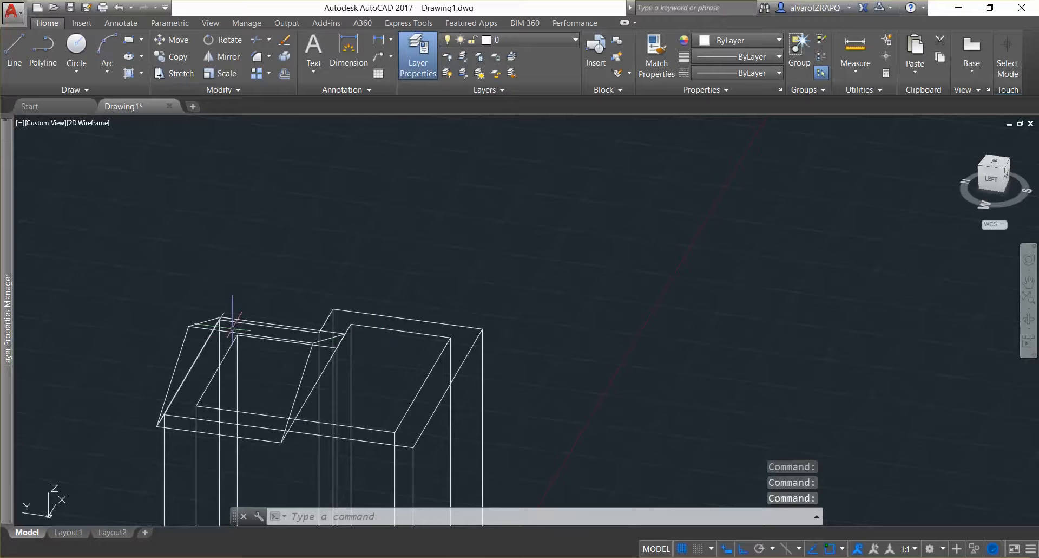
Step: Undo the roof's accidental displacement and its extrusion, back to the flat triangular profile
type("U")
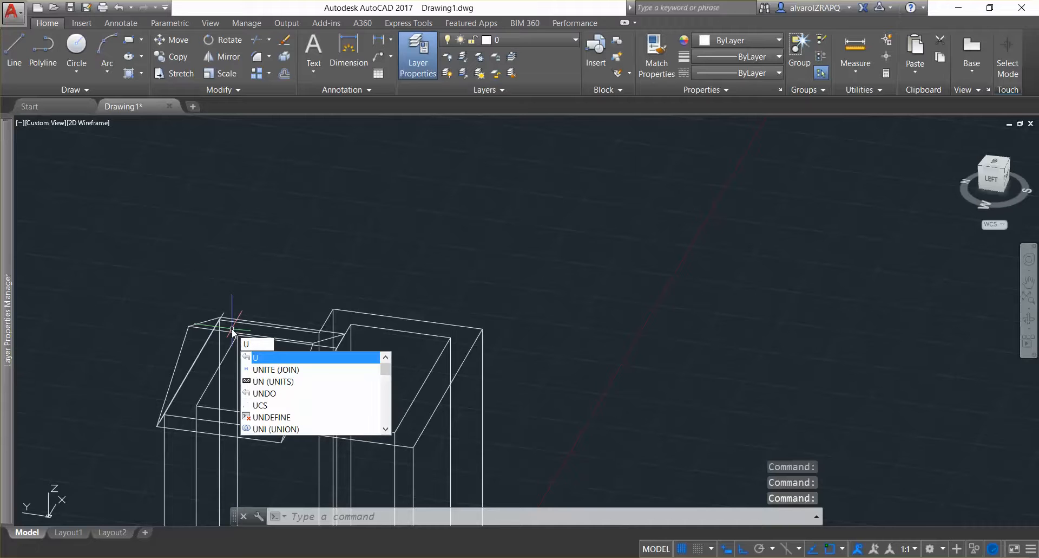
key("Return")
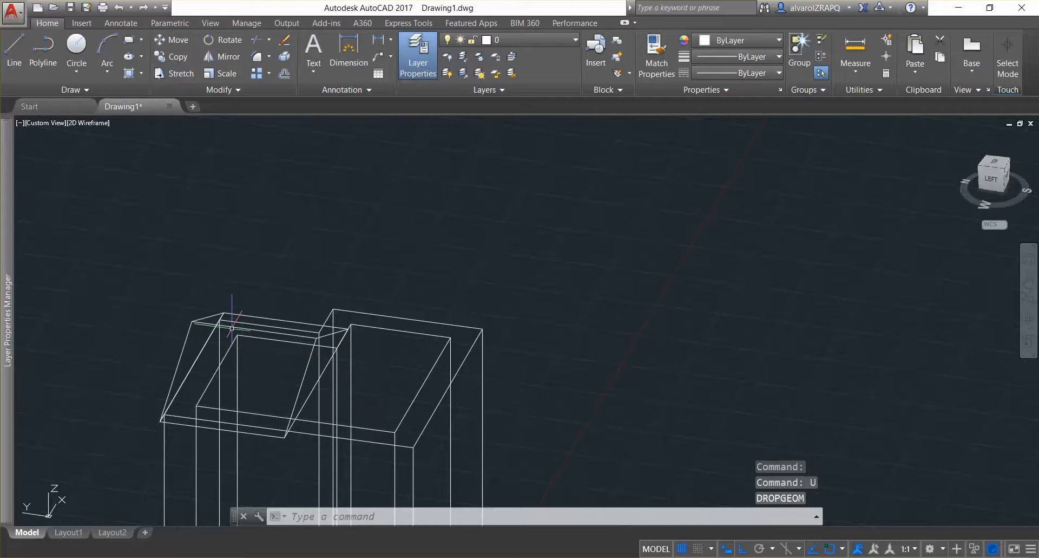
type("U")
key("Return")
type("U")
key("Return")
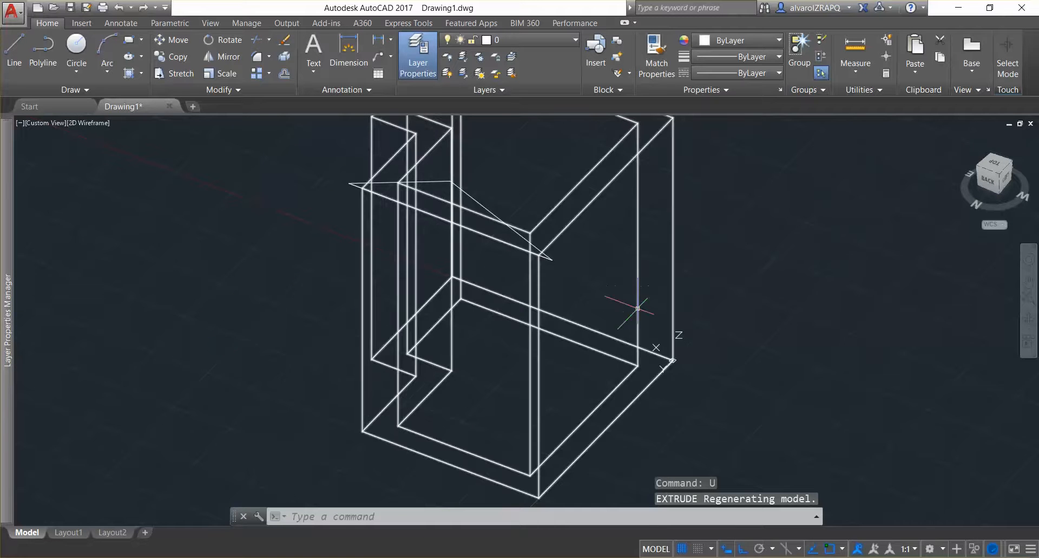
Step: Extrude the closed triangular profile back over the solid, up to the top outer corner of its step
middle_click_drag(595, 346, 422, 353, "shift")
middle_click_drag(397, 307, 501, 348, "shift")
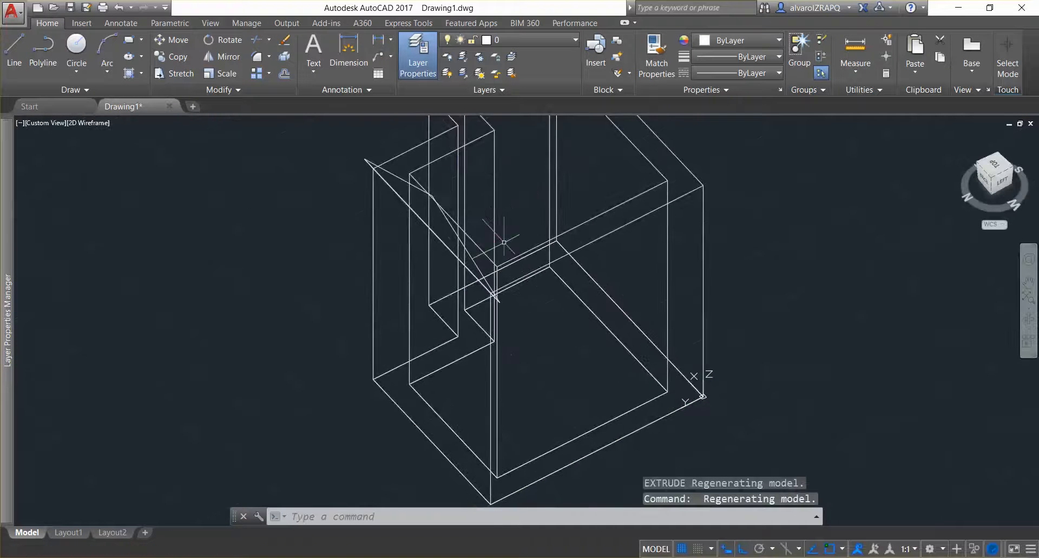
middle_click_drag(528, 362, 486, 318, "shift")
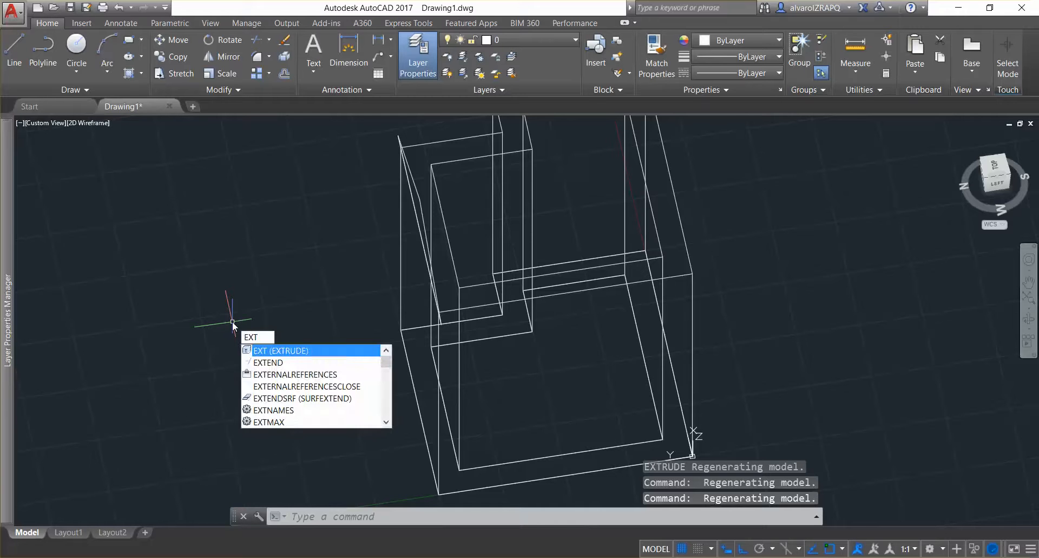
key("Return")
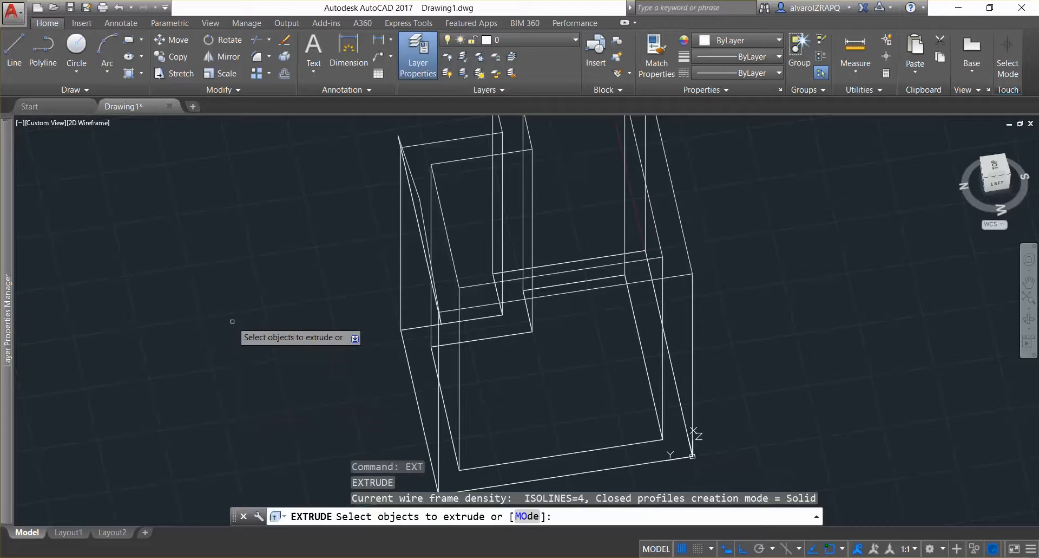
left_click(420, 196)
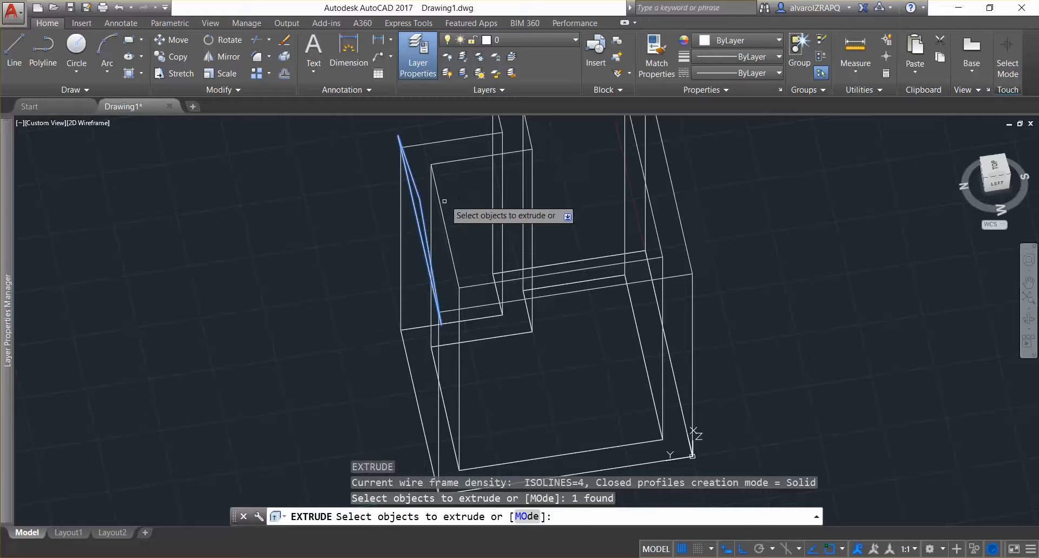
key("Return")
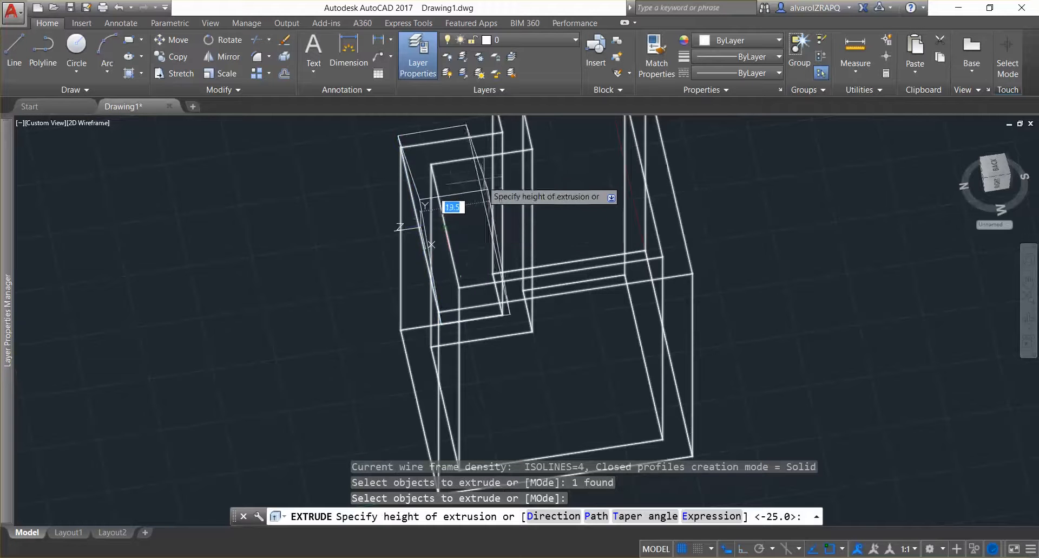
left_click(502, 131)
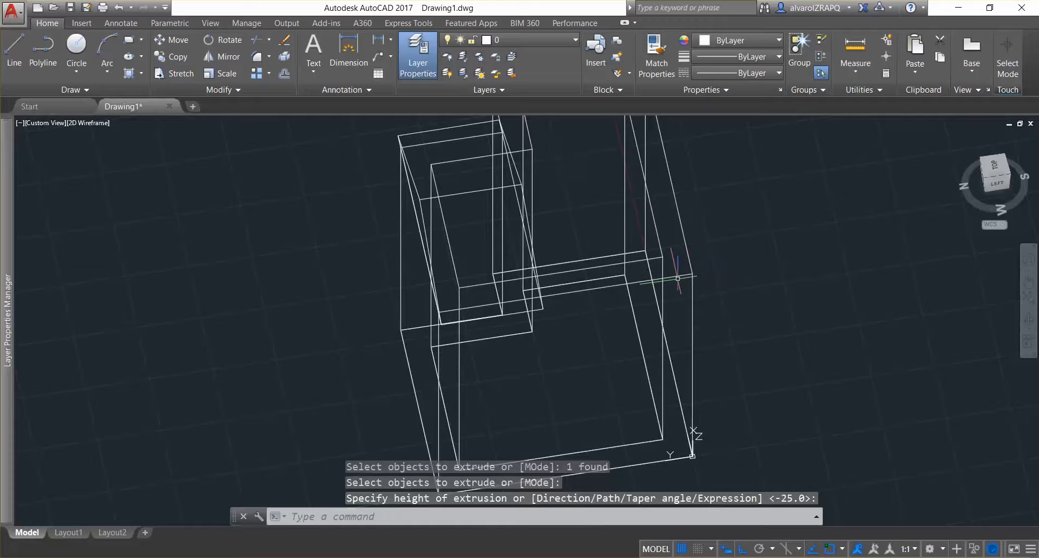
key("Escape")
Step: Draw a 10 mm vertical line upward from the midpoint of the solid's long top edge opposite the roof
middle_click_drag(452, 290, 554, 209, "shift")
scroll(406, 360, "down", 5)
middle_click_drag(502, 371, 319, 377, "shift")
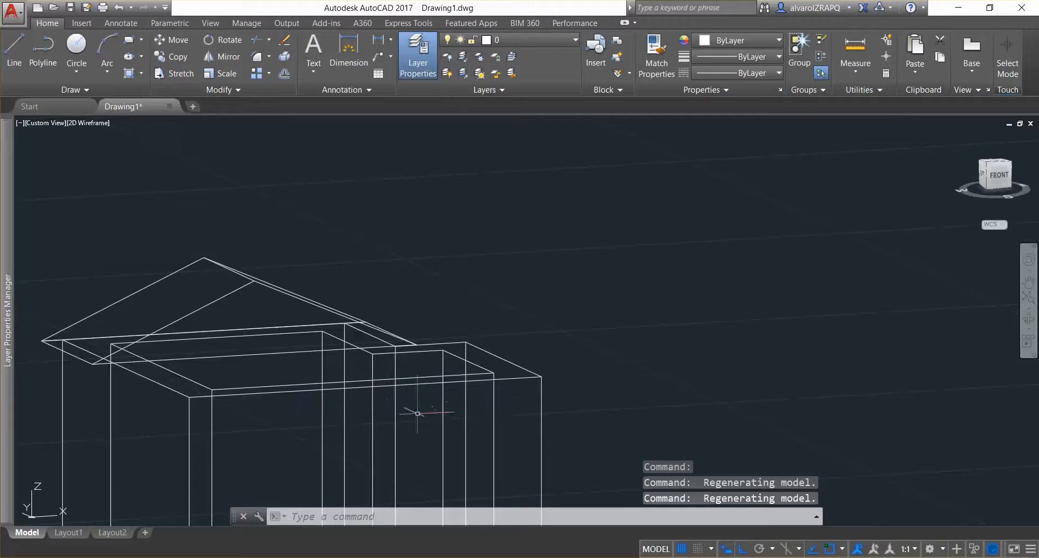
key("Escape")
key("Escape")
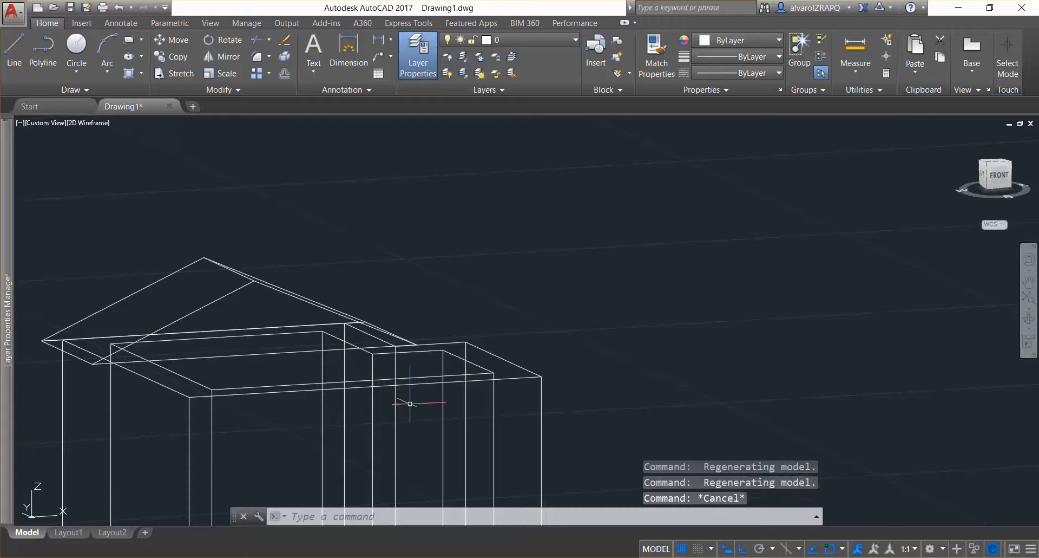
type("l")
key("Return")
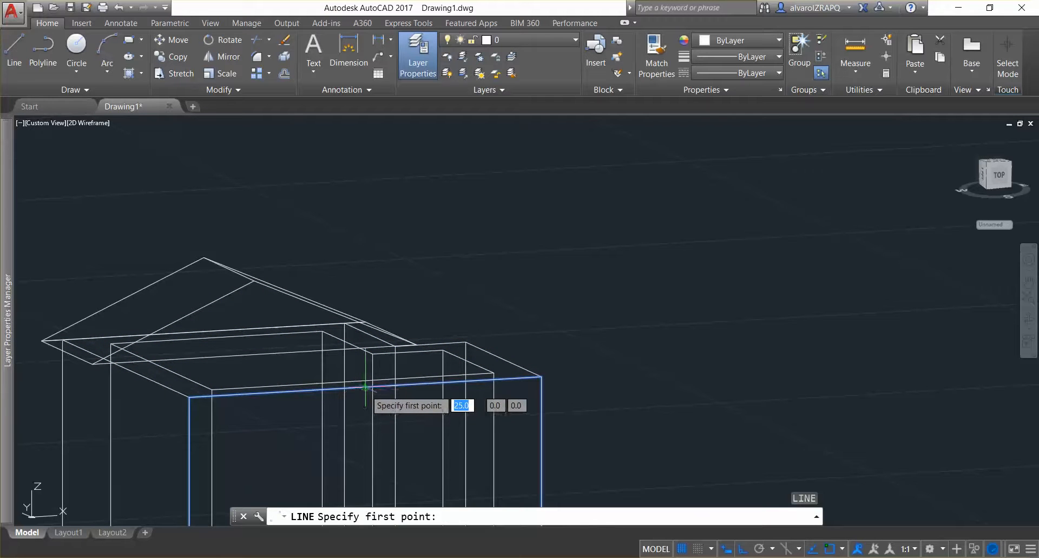
left_click(365, 388)
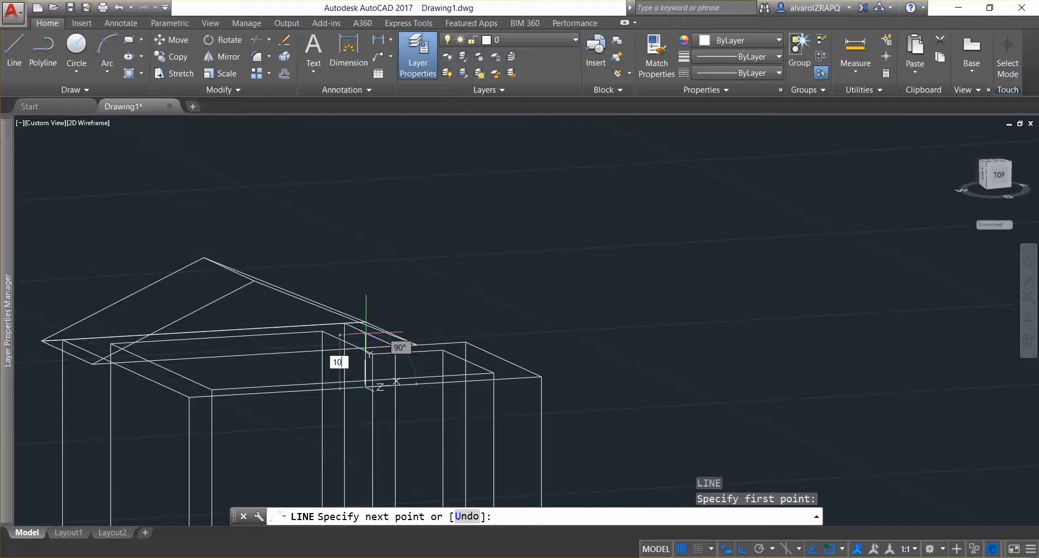
key("Return")
key("Escape")
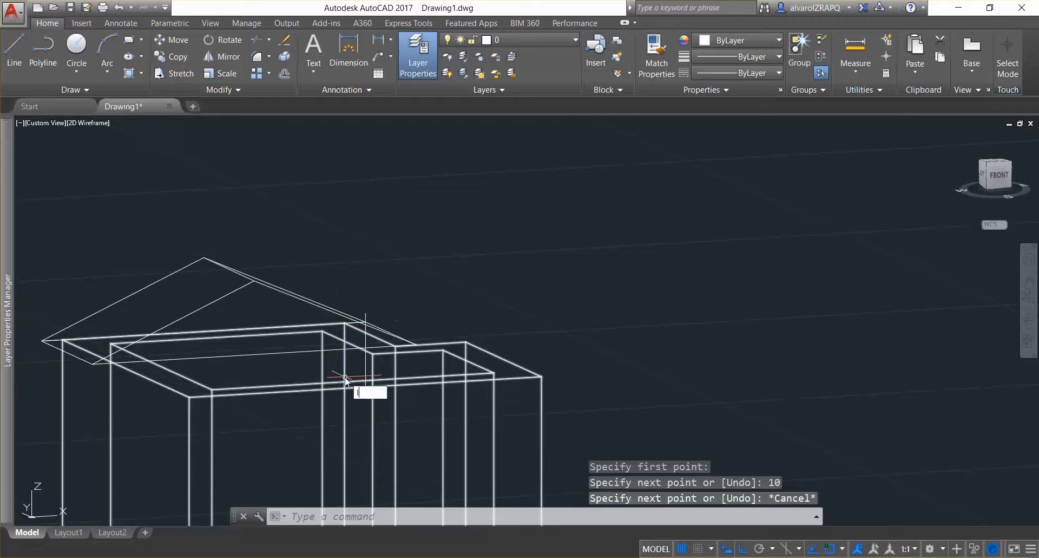
Step: Draw two sloping gable lines joining the vertical line's upper end to both end corners of that top edge
type("L")
key("Return")
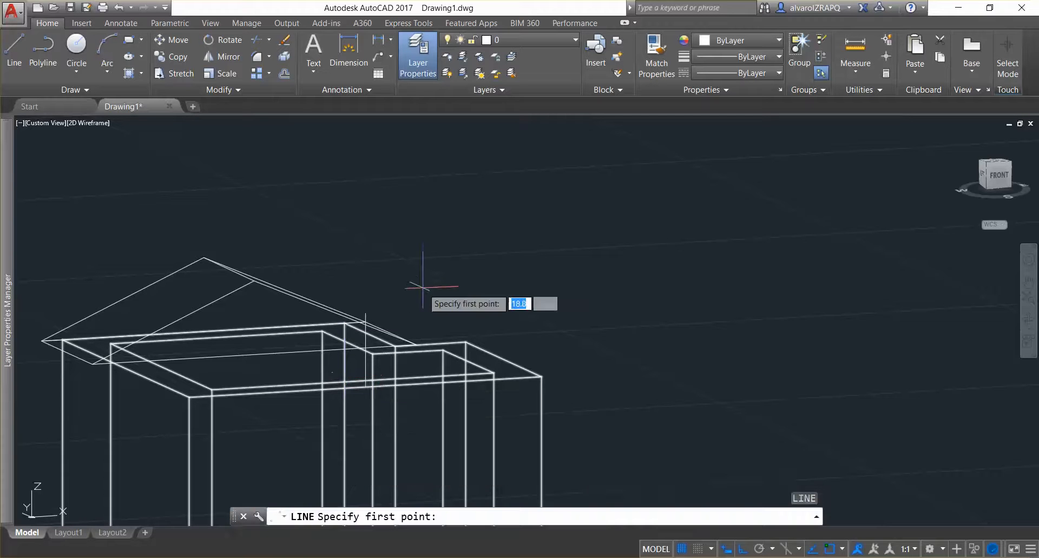
left_click(346, 324)
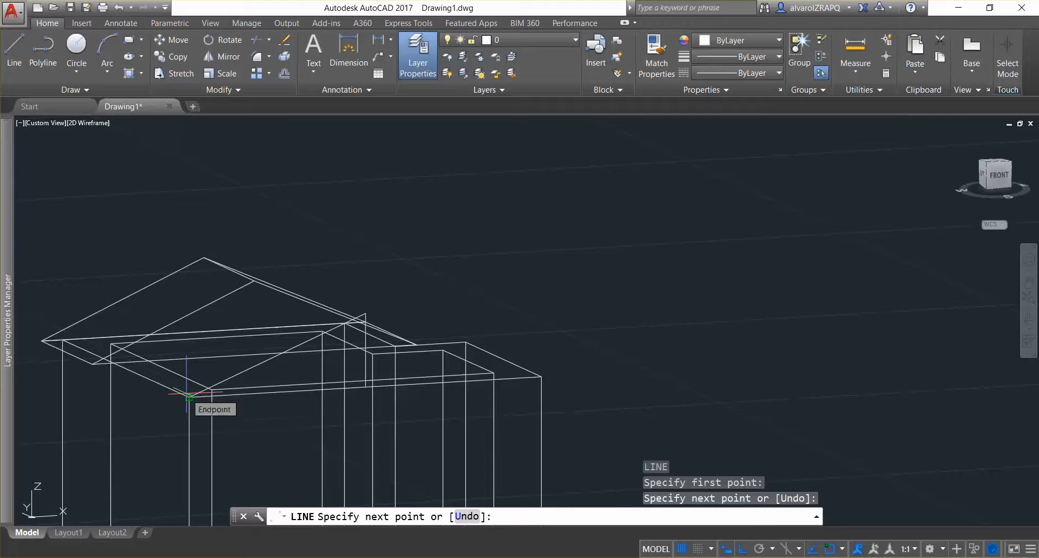
key("Escape")
key("Escape")
key("Escape")
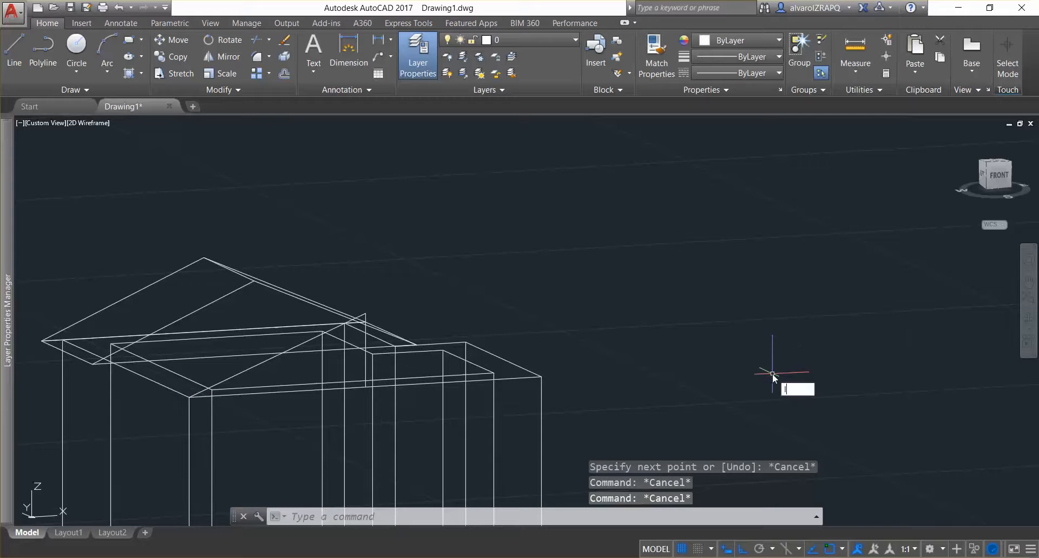
key("Return")
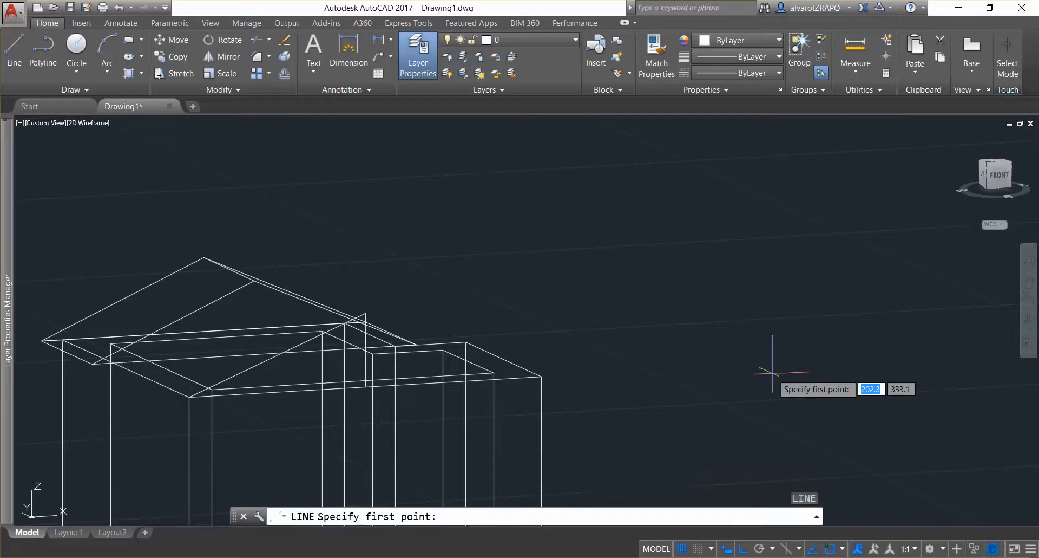
left_click(542, 376)
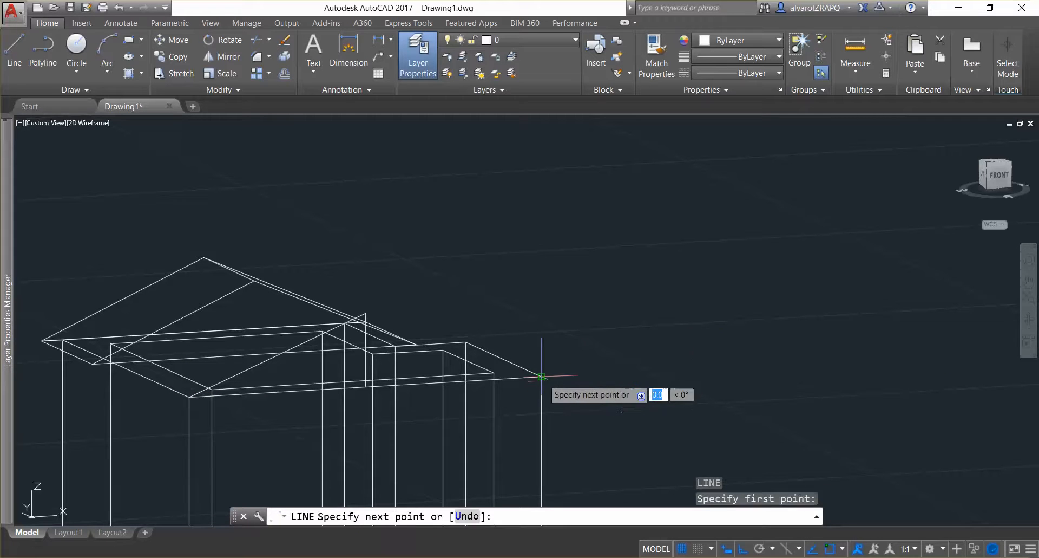
left_click(365, 313)
key("Escape")
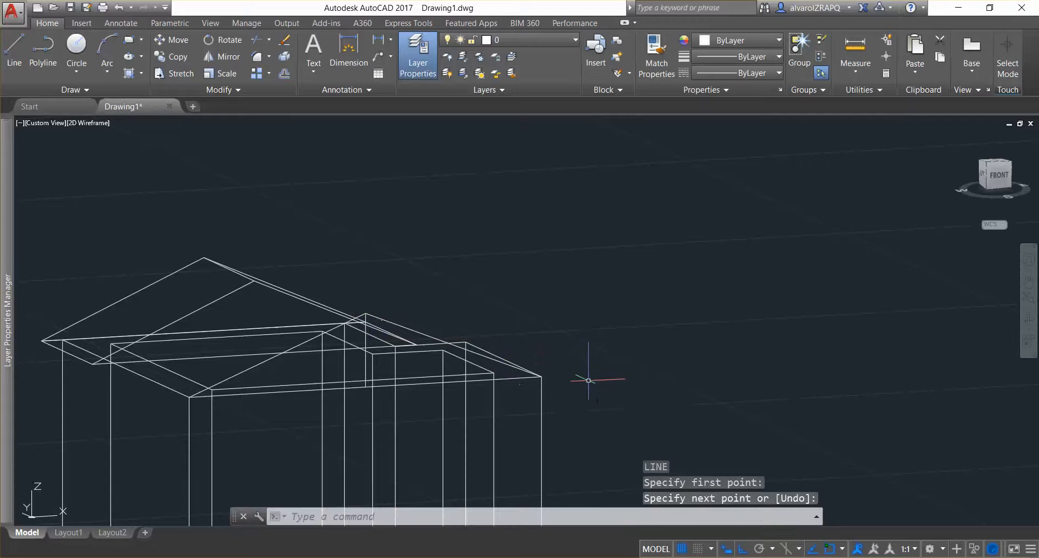
Step: Delete the vertical construction line between the two new gable lines
middle_click_drag(478, 420, 452, 355, "shift")
left_click(448, 353)
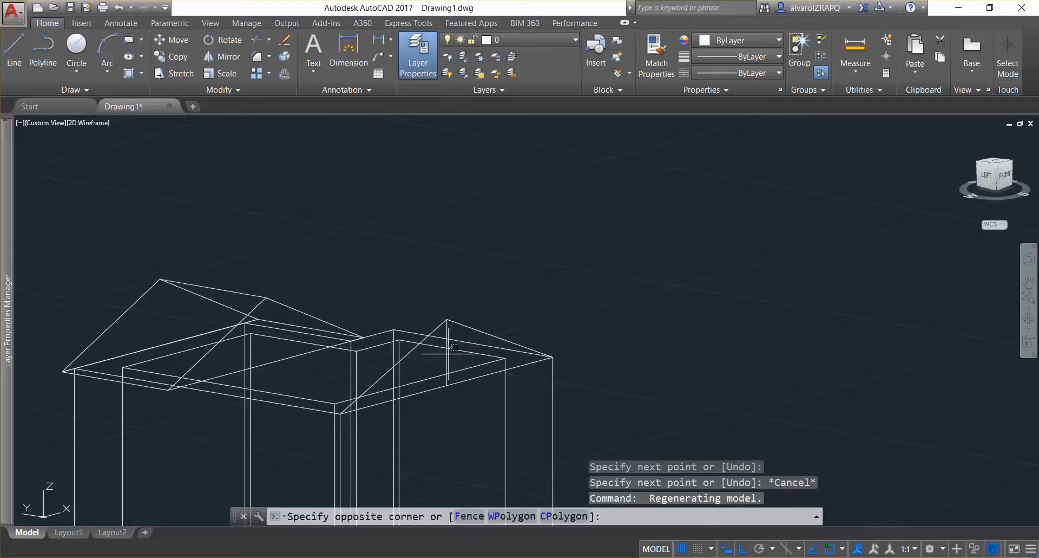
key("Delete")
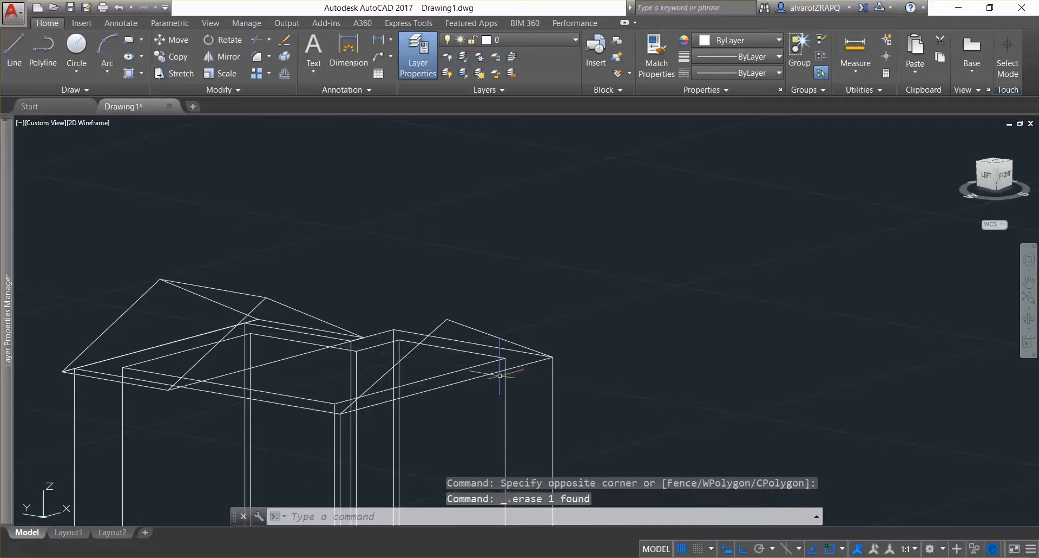
Step: Stretch the lower end of one new gable line 4 mm horizontally outward past the solid's top corner
left_click(341, 413)
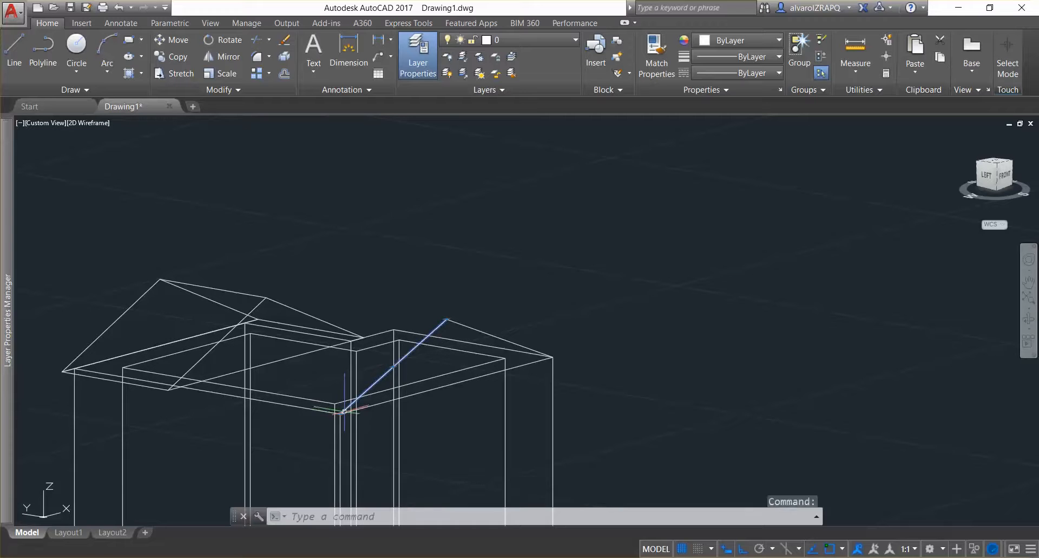
left_click(340, 414)
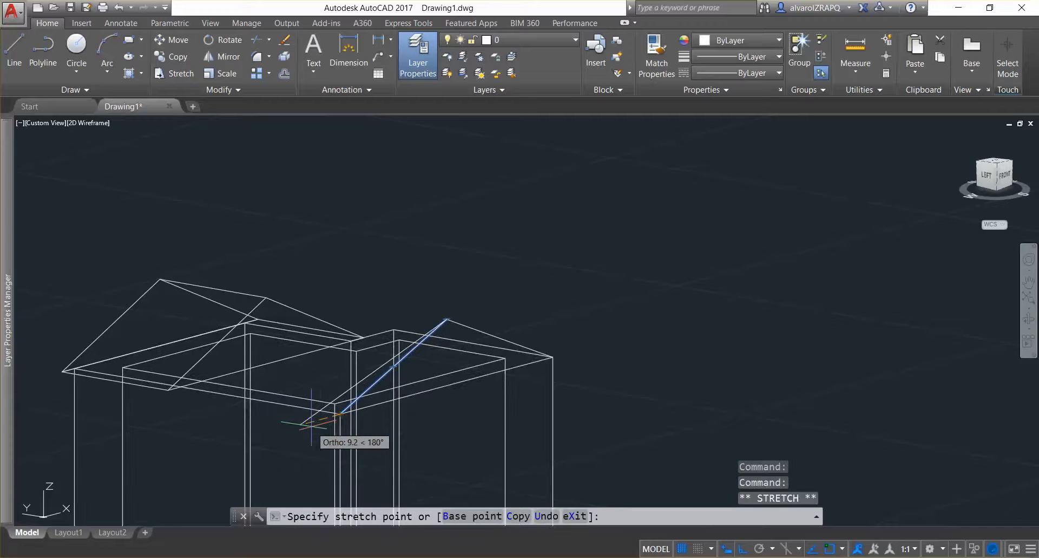
type("4")
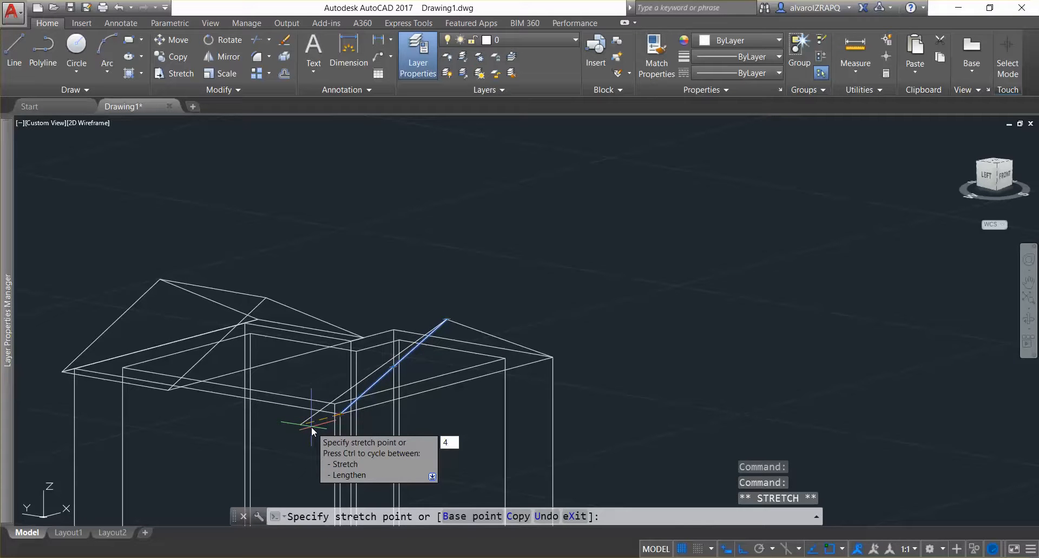
key("Return")
key("Escape")
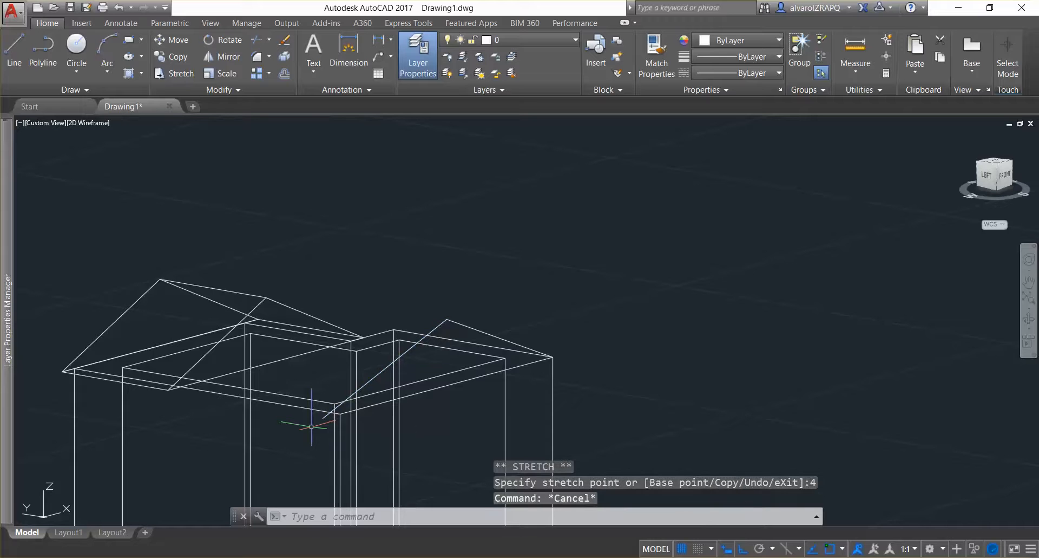
middle_click_drag(433, 426, 233, 336, "shift")
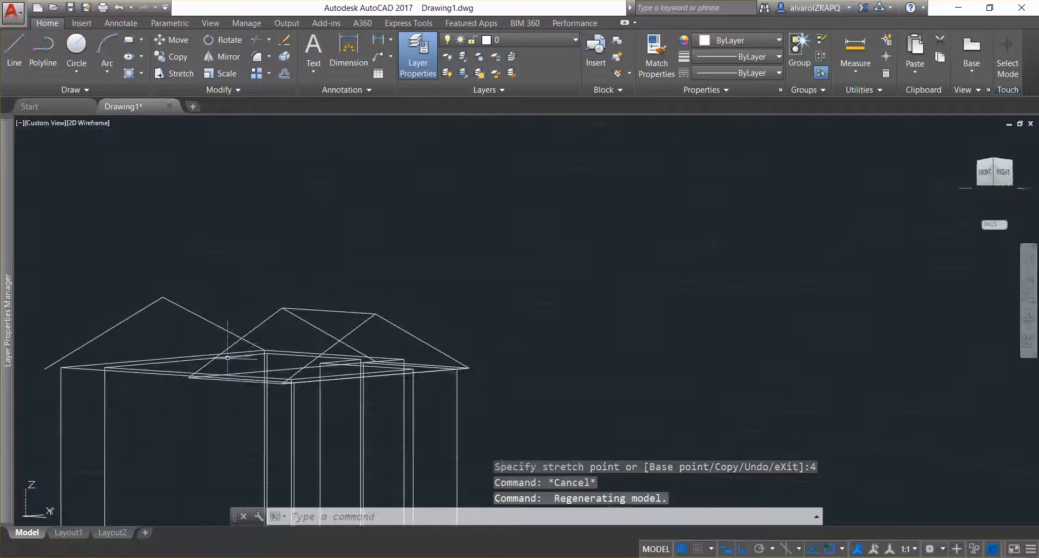
left_click(227, 330)
middle_click_drag(269, 345, 480, 296, "shift")
left_click(480, 273)
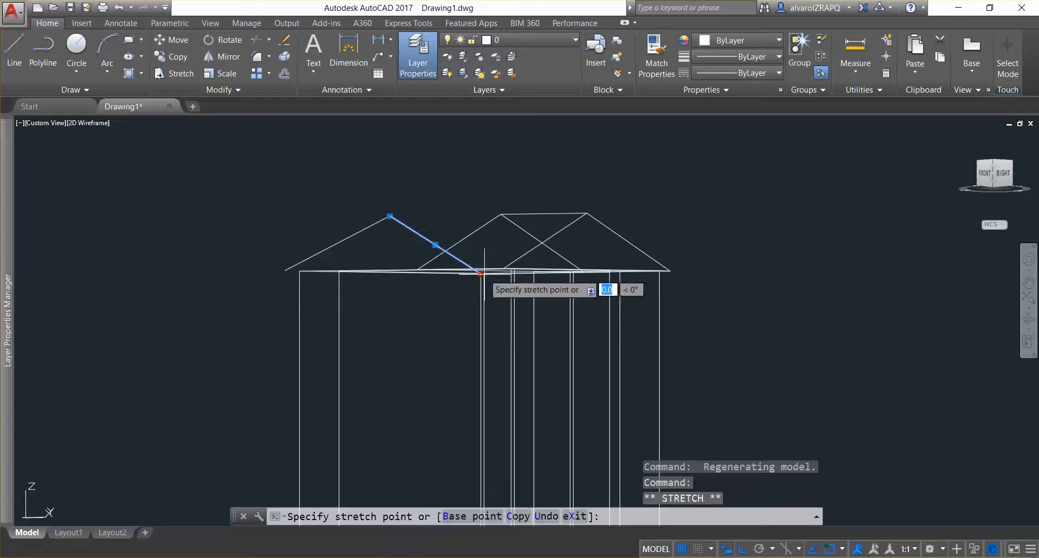
middle_click_drag(529, 273, 623, 357, "shift")
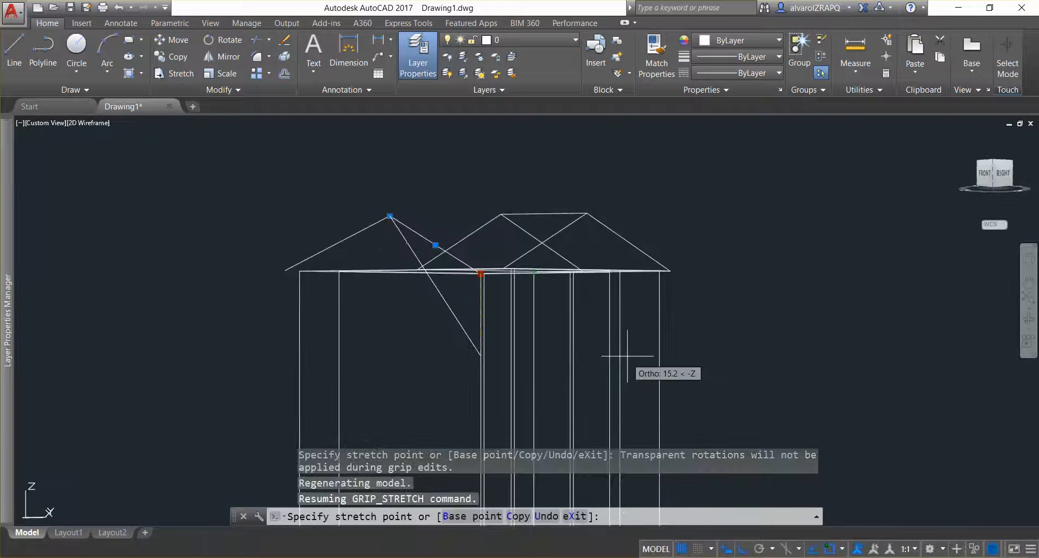
middle_click_drag(653, 300, 706, 358, "shift")
middle_click_drag(613, 352, 554, 358)
scroll(529, 270, "down", 2)
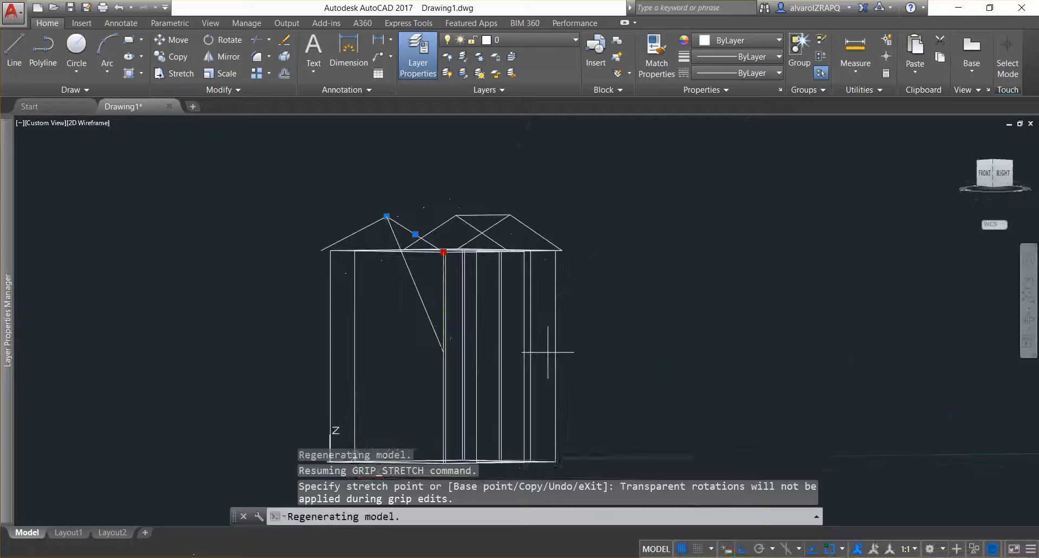
key("Escape")
key("Escape")
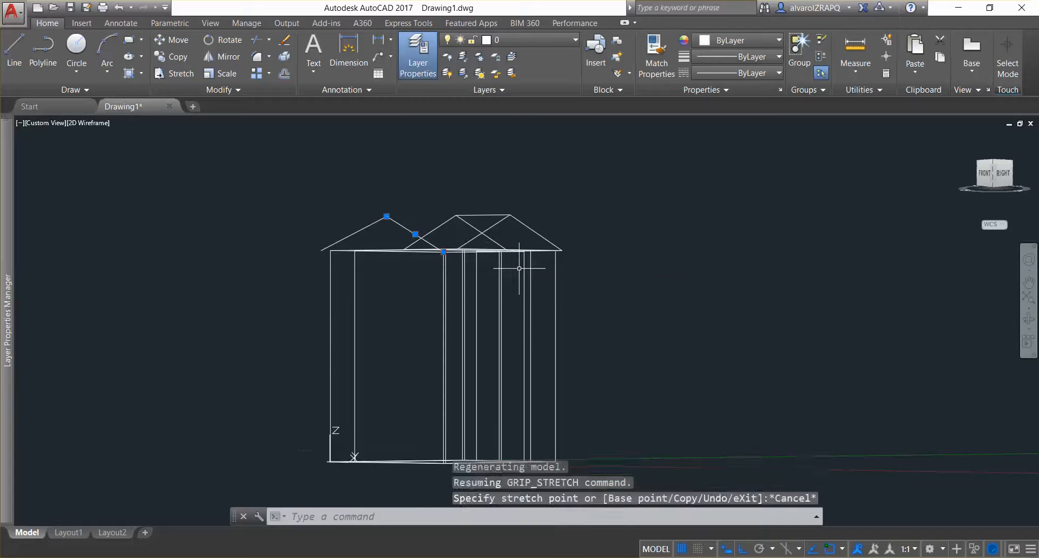
Step: Stretch the lower end of the opposite gable line 4 mm horizontally outward past its top corner
middle_click_drag(419, 359, 516, 311, "shift")
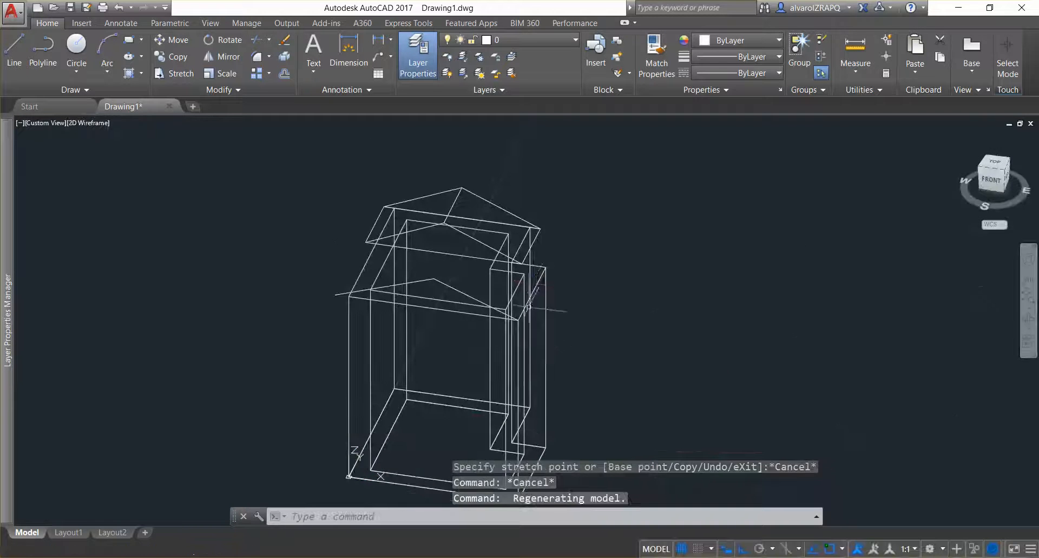
left_click(473, 297)
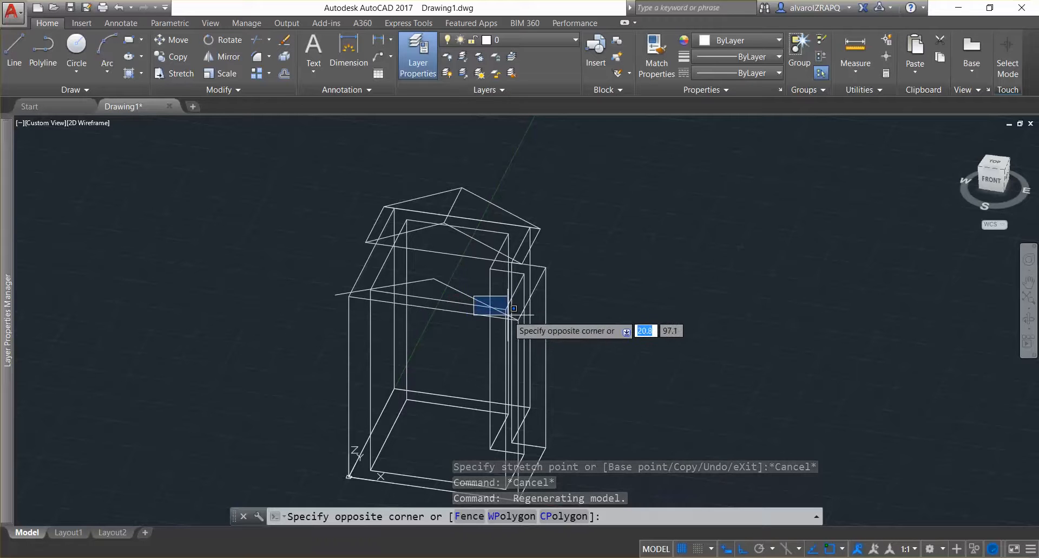
key("Escape")
left_click(479, 302)
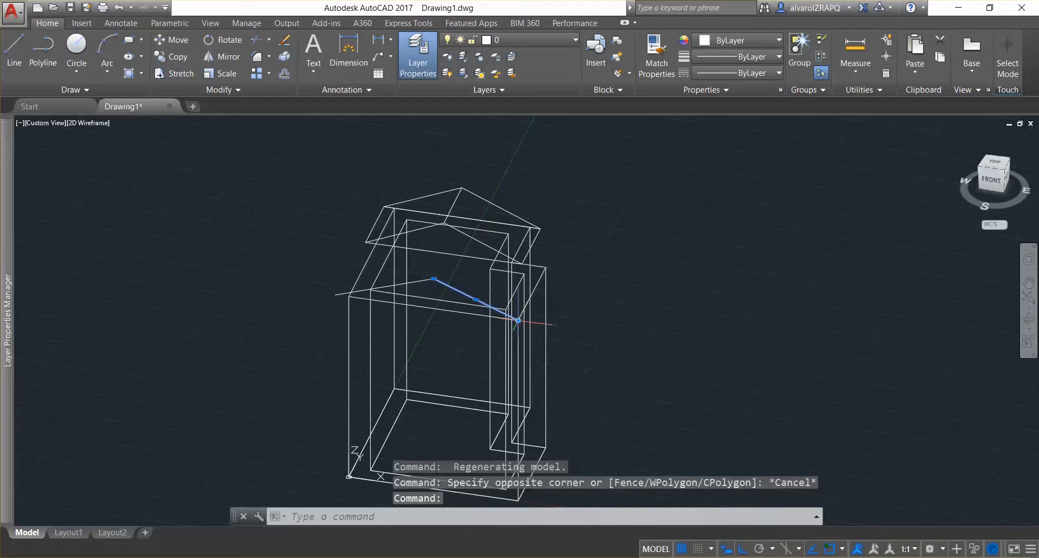
left_click(518, 320)
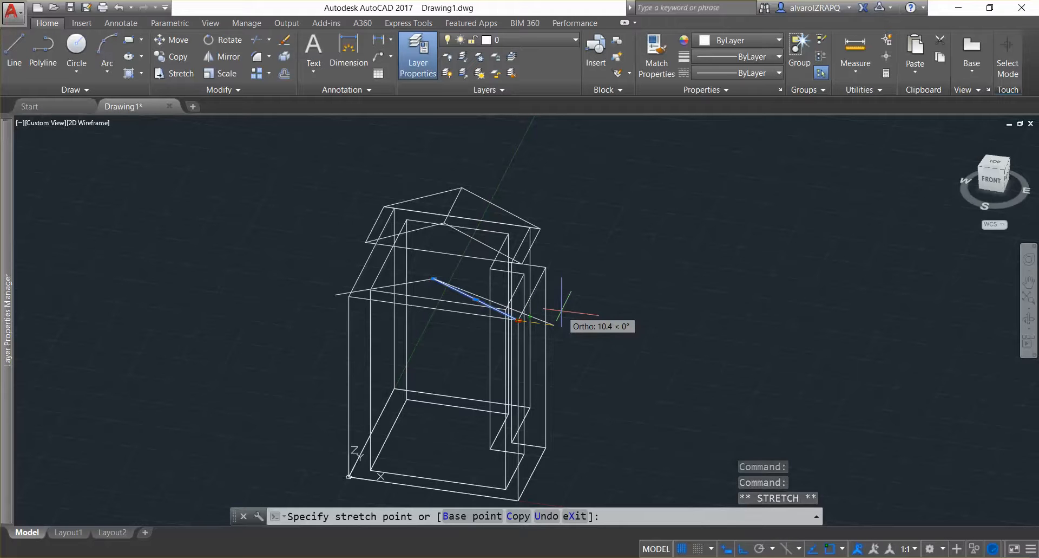
type("4")
key("Return")
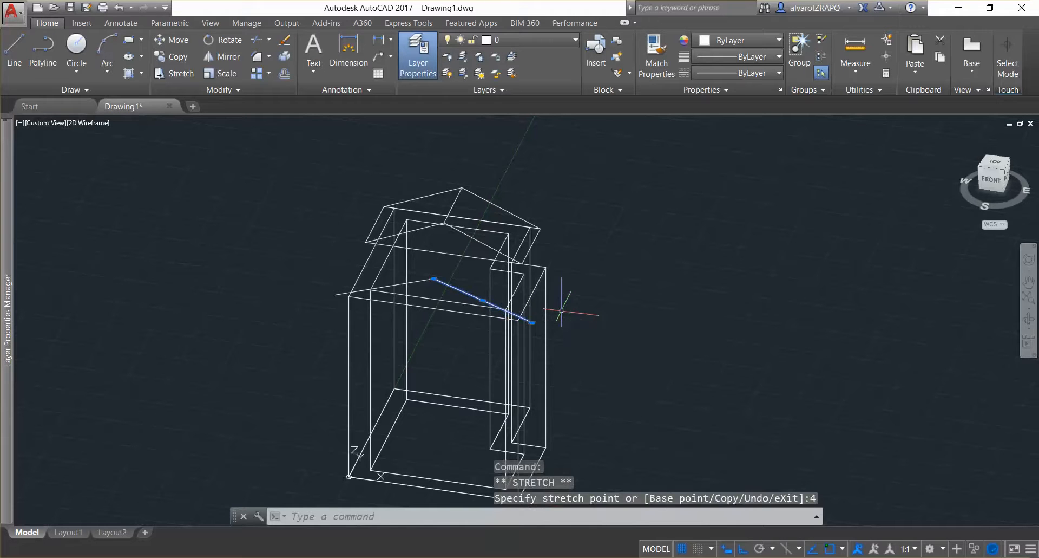
key("Escape")
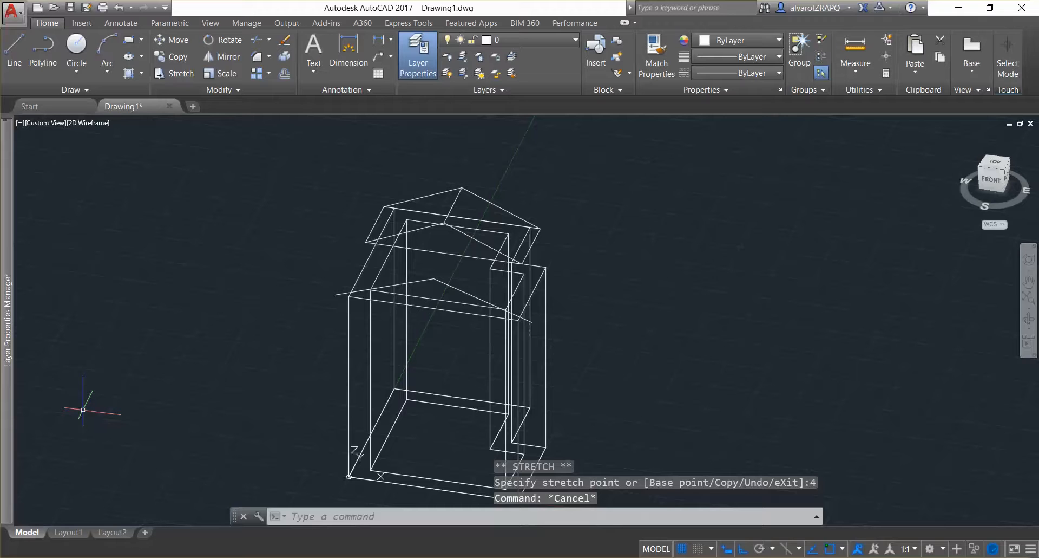
Step: Draw a straight base line between the two overhanging lower ends of the gable lines to close the triangle
type("l")
key("Return")
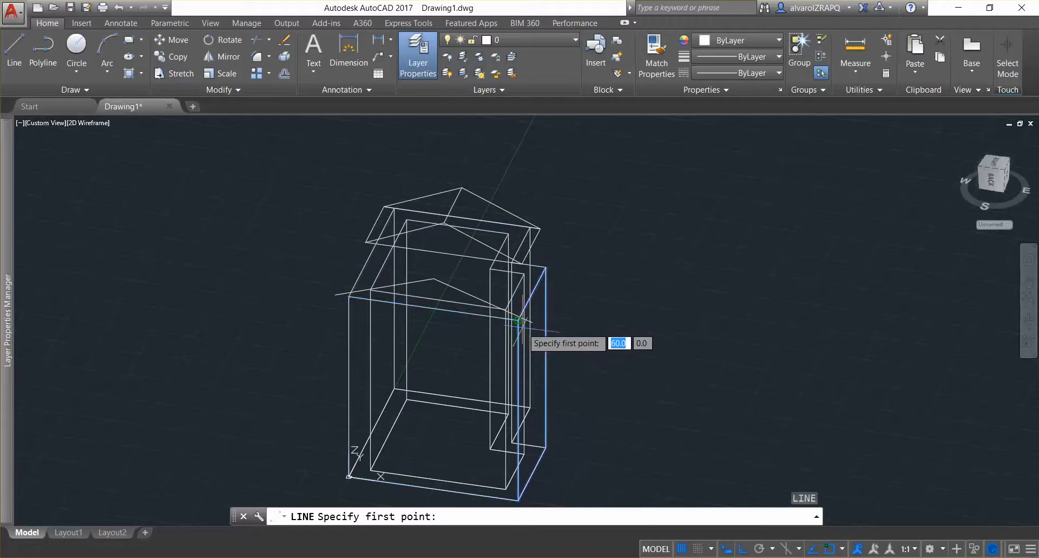
left_click(335, 295)
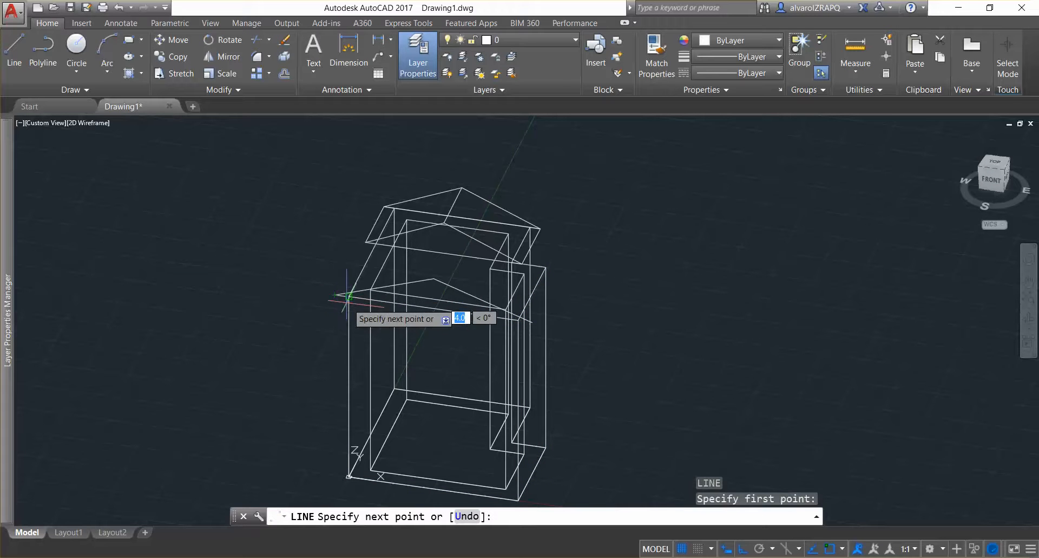
left_click(531, 321)
key("Escape")
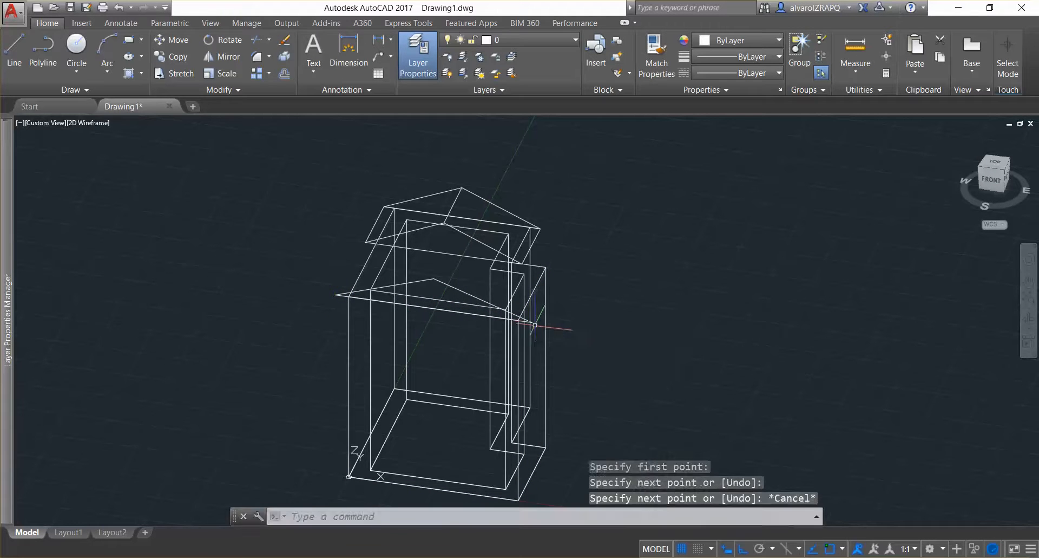
Step: Join the two gable lines and the base line into one closed triangular profile
middle_click_drag(509, 295, 436, 368, "shift")
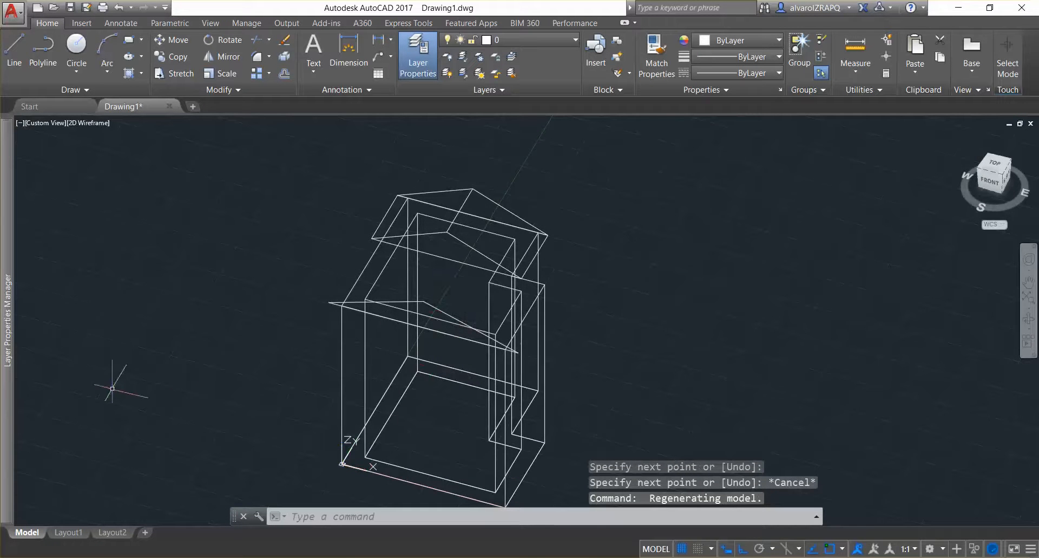
key("Escape")
key("Escape")
key("Escape")
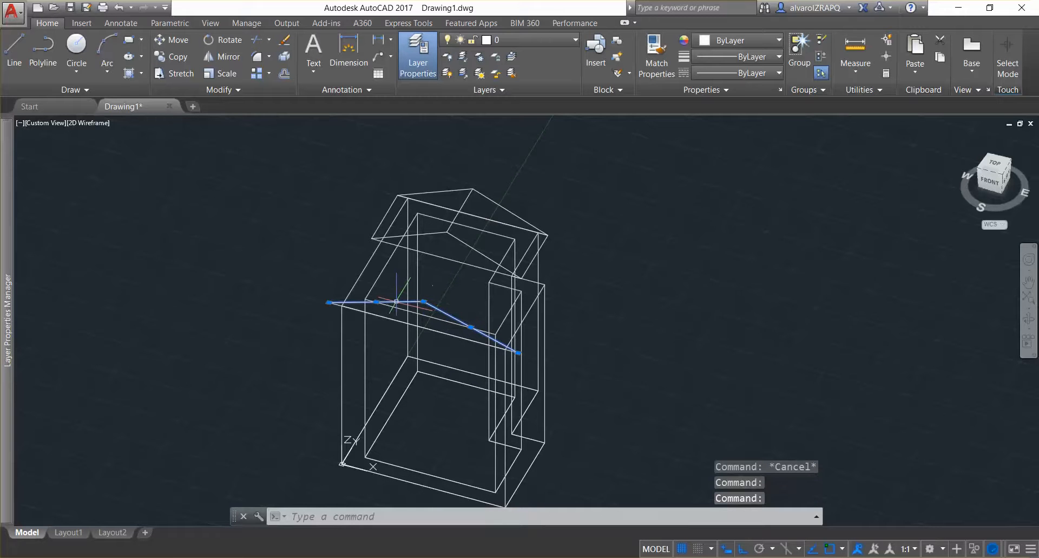
left_click(395, 320)
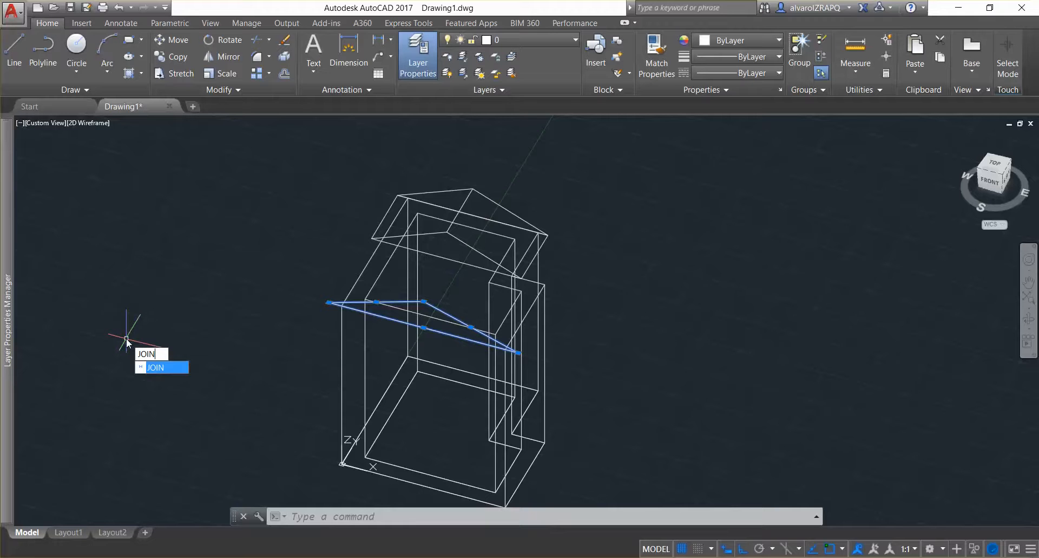
key("Return")
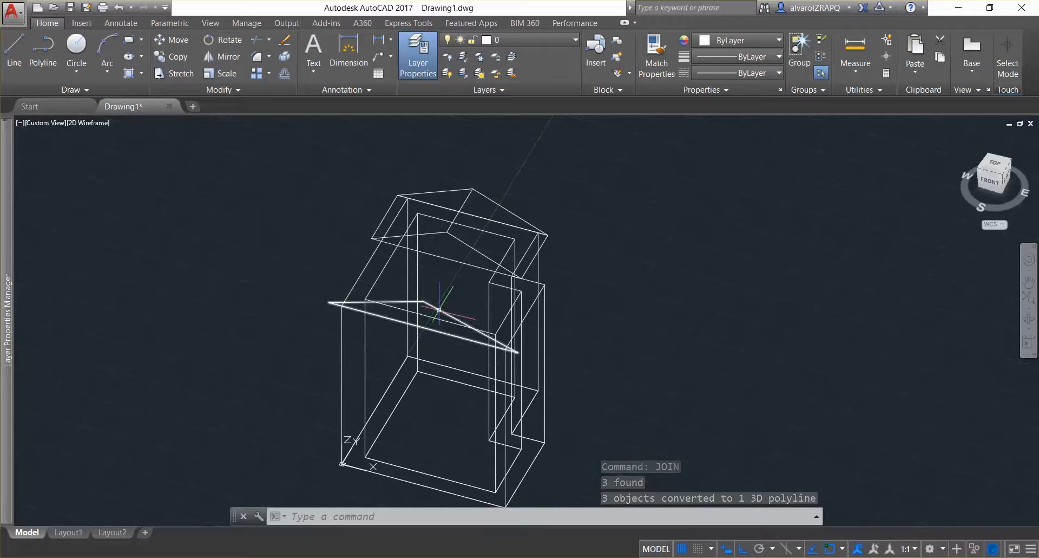
key("Escape")
key("Escape")
key("Escape")
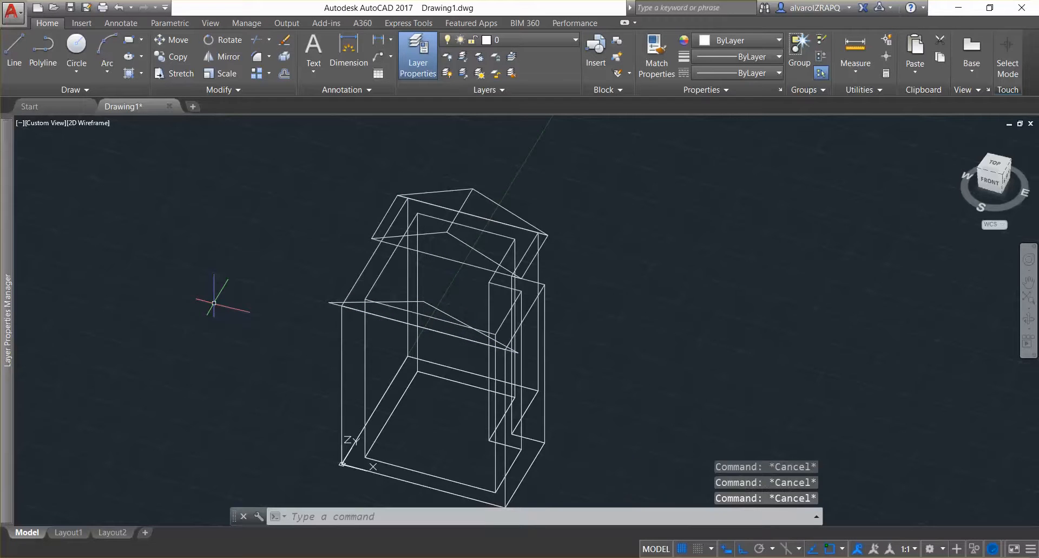
Step: Try to extrude the joined triangular profile over the solid toward the existing roof
type("EXT")
key("Return")
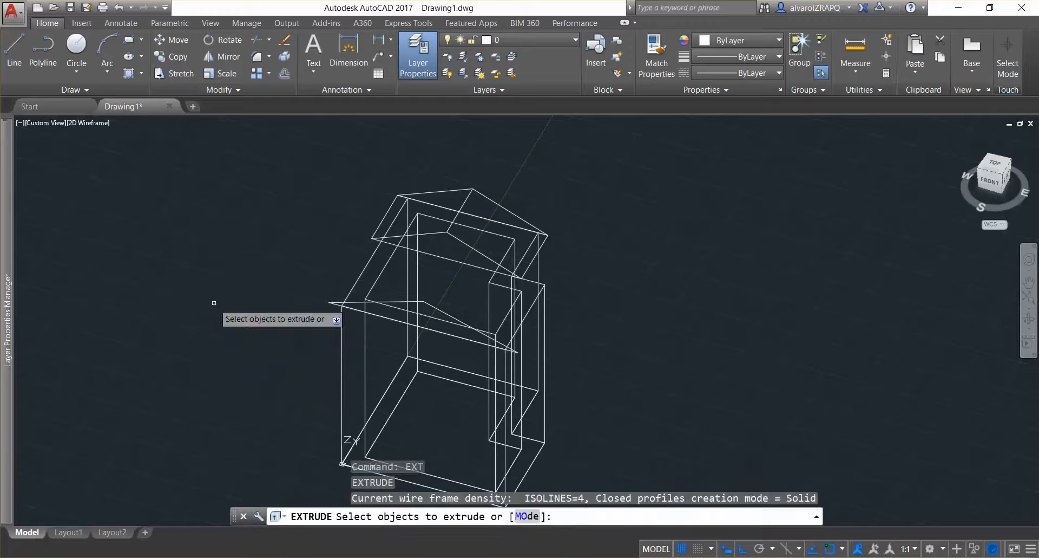
left_click(414, 302)
middle_click_drag(408, 306, 343, 291, "shift")
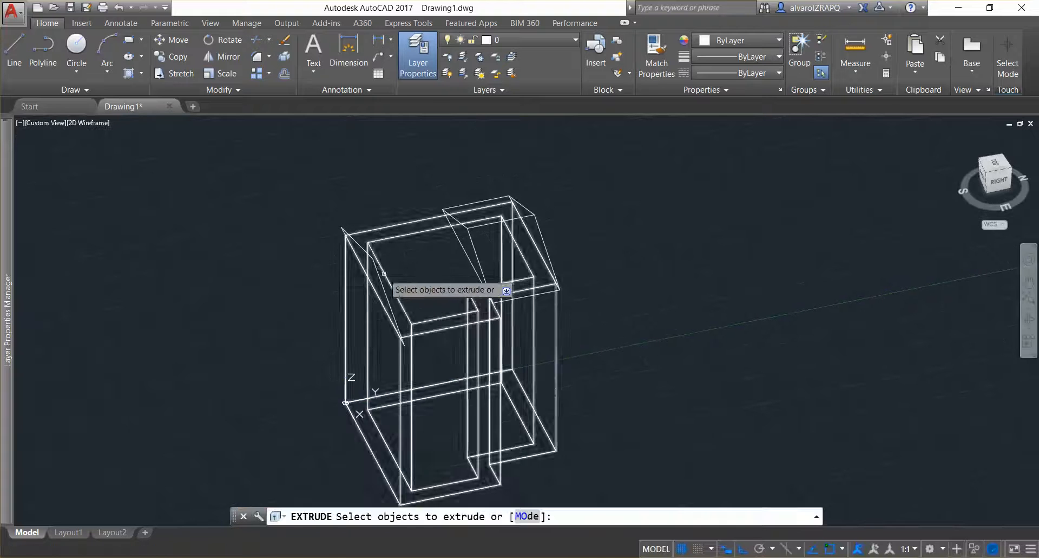
left_click(360, 245)
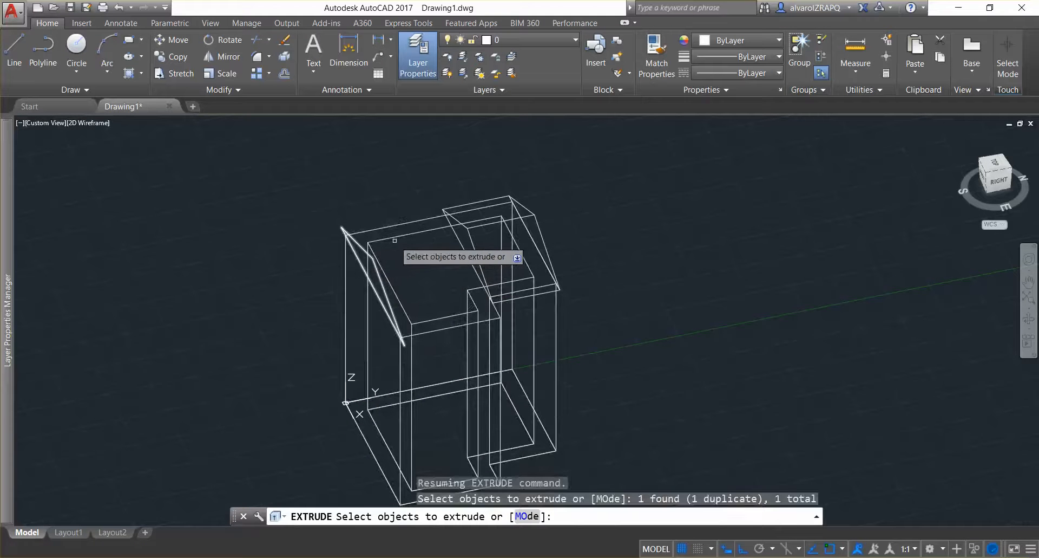
key("Return")
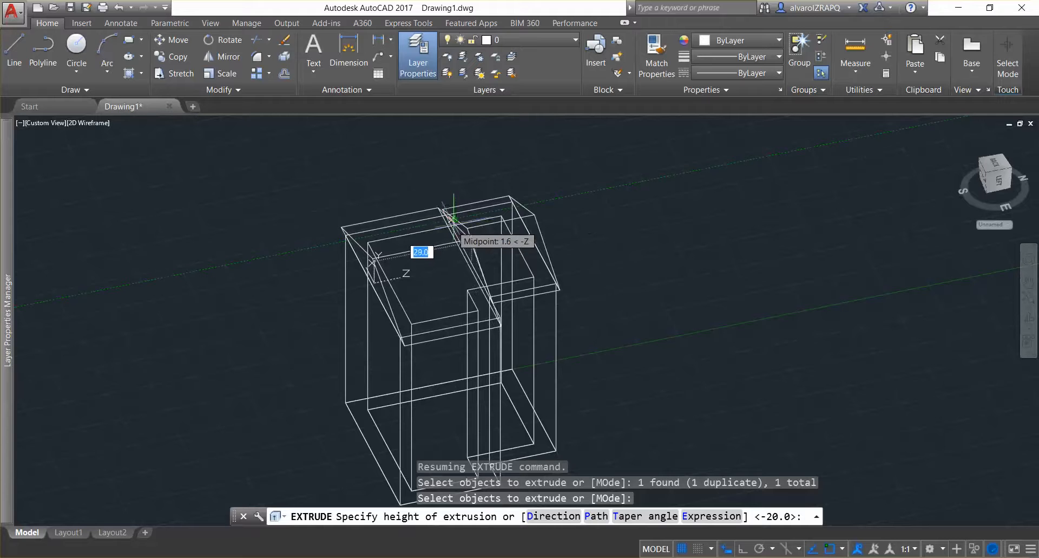
left_click(474, 282)
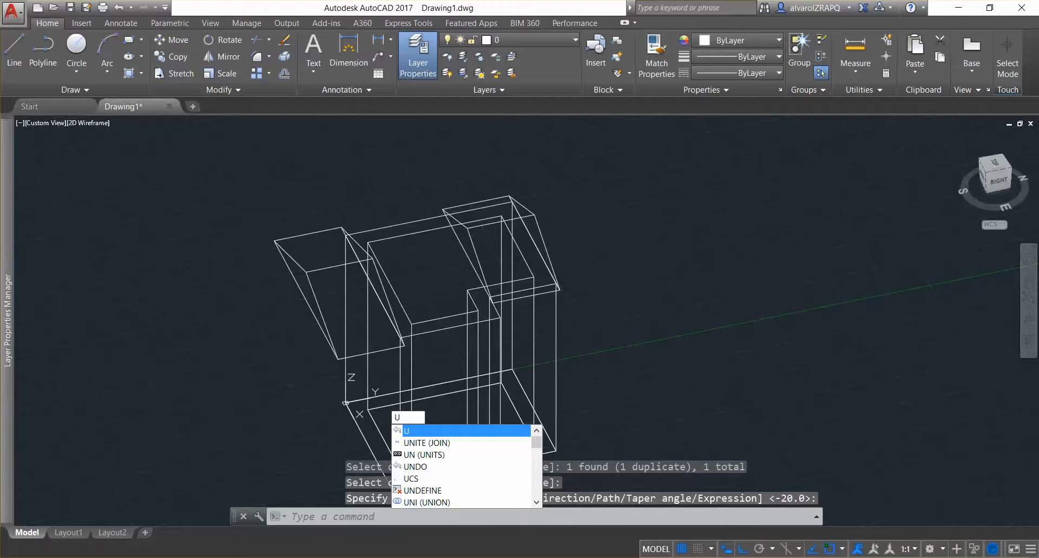
Step: Undo the last extrusion of the triangular profile
key("Return")
middle_click_drag(581, 374, 396, 263, "shift")
key("Escape")
key("Escape")
key("Escape")
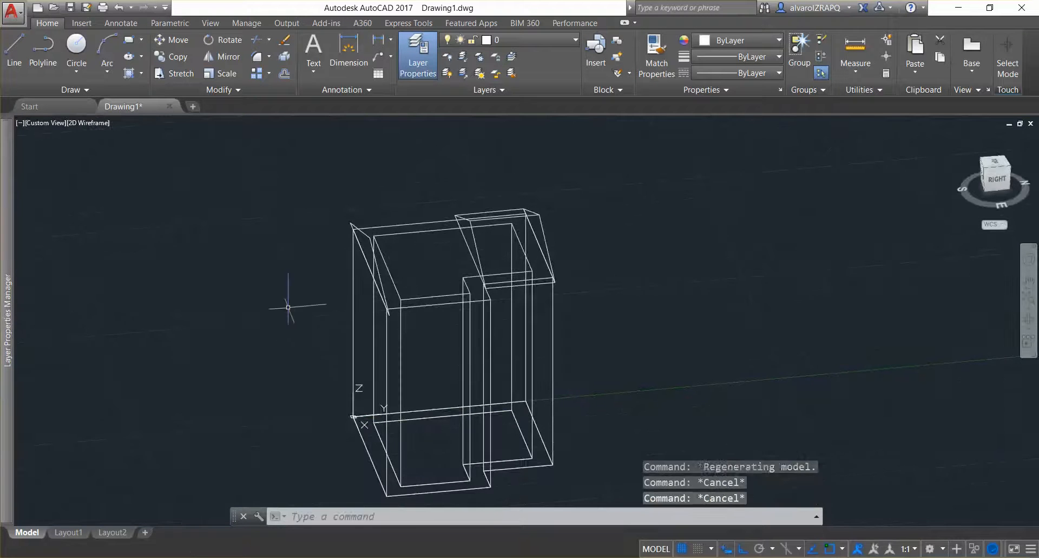
Step: Extrude the closed triangular profile over the solid up to the near end of the existing roof
type("ext")
key("Return")
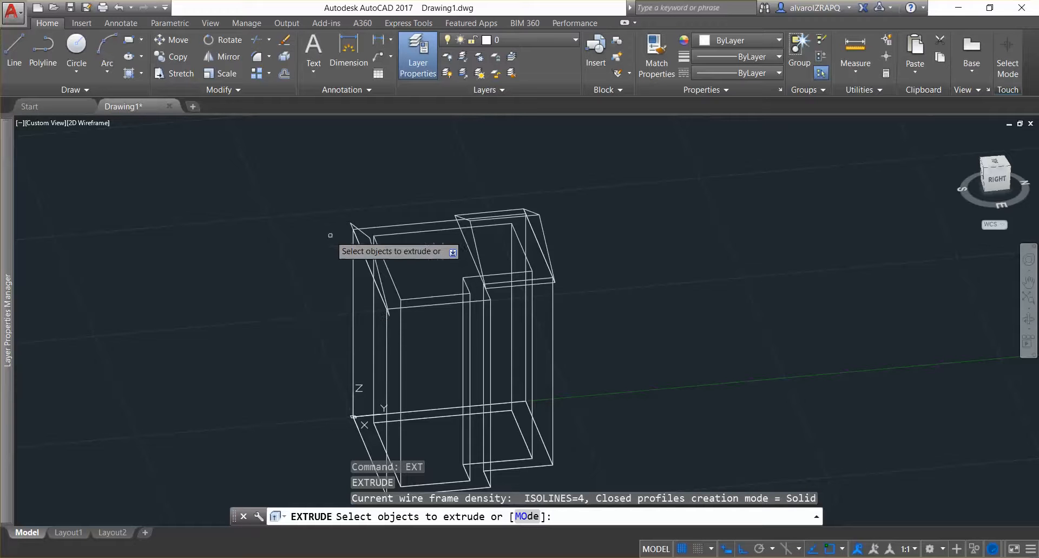
left_click(374, 241)
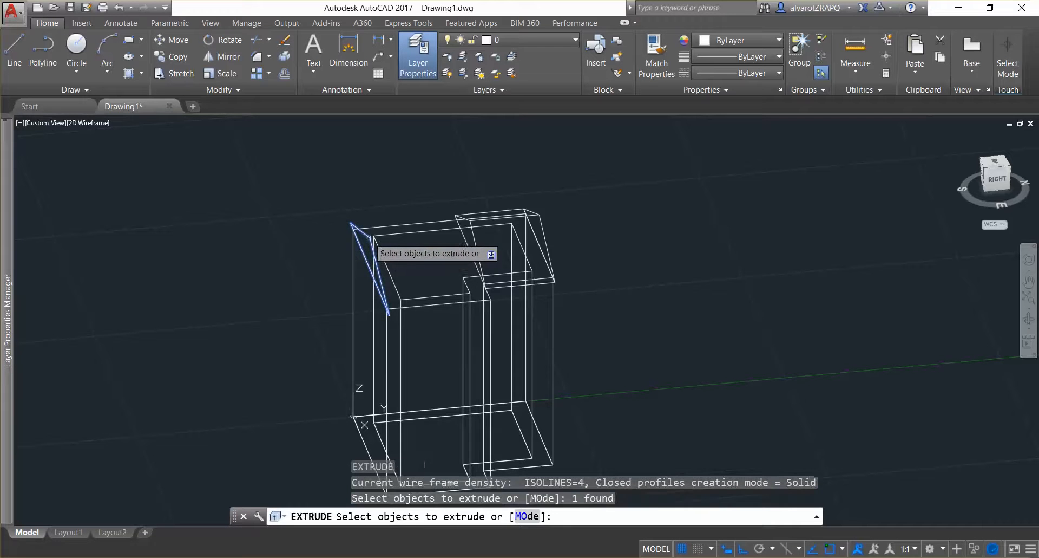
key("Return")
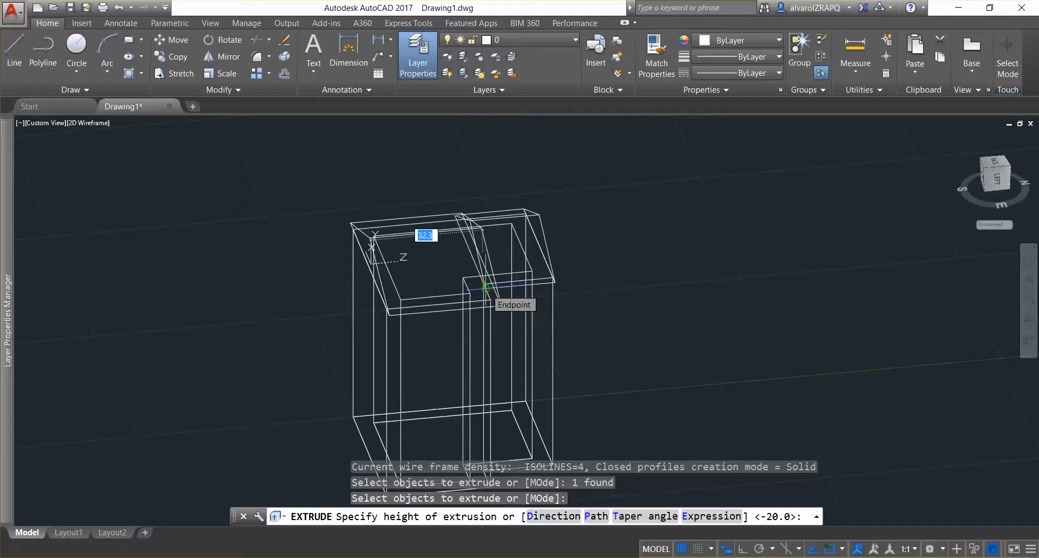
key("Escape")
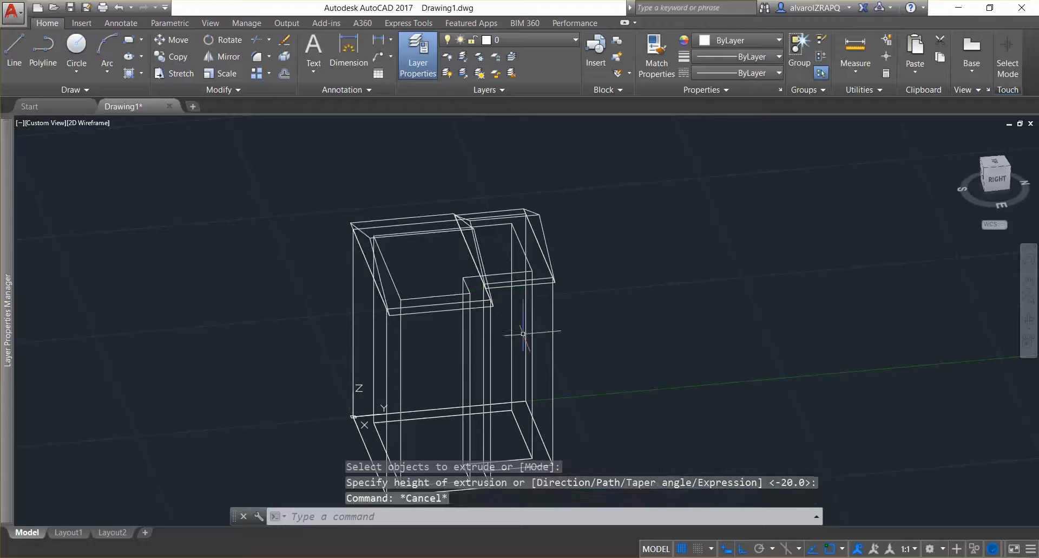
middle_click_drag(274, 401, 186, 411, "shift")
key("Escape")
middle_click_drag(531, 390, 325, 379, "shift")
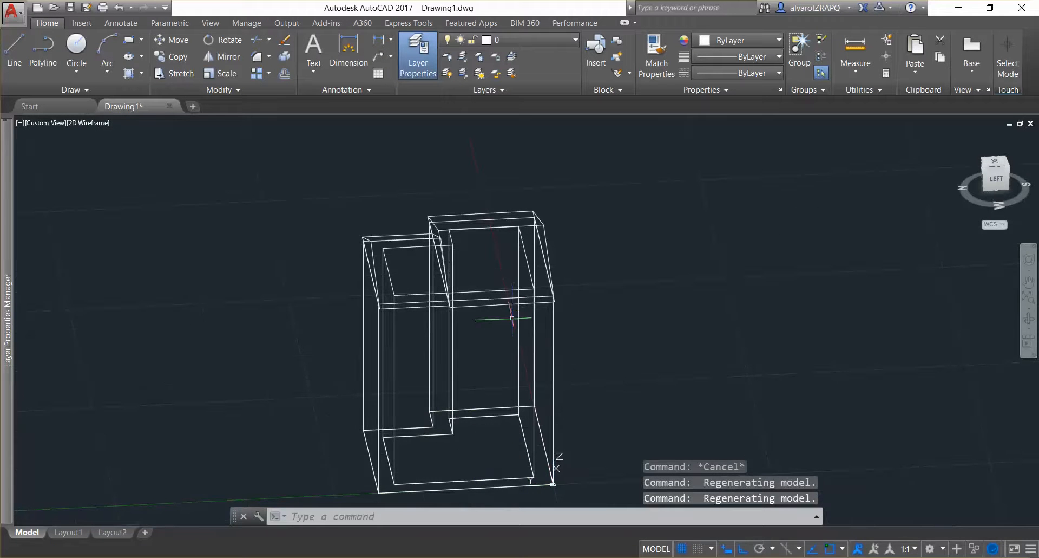
key("Escape")
key("Escape")
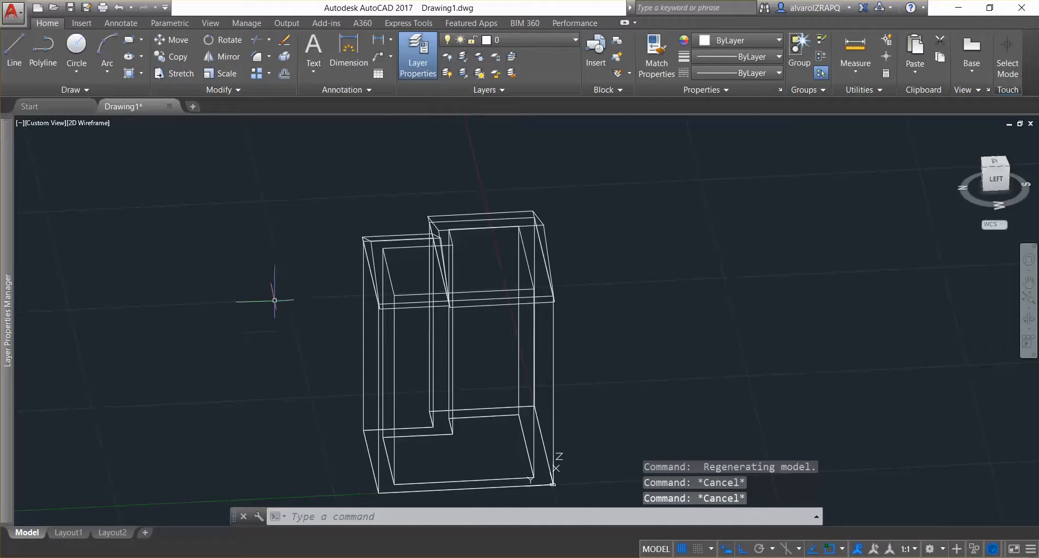
Step: Draw a door rectangle about 14 mm wide and 34 mm high on the front wall, starting at the base edge's midpoint
type("r")
key("BackSpace")
key("BackSpace")
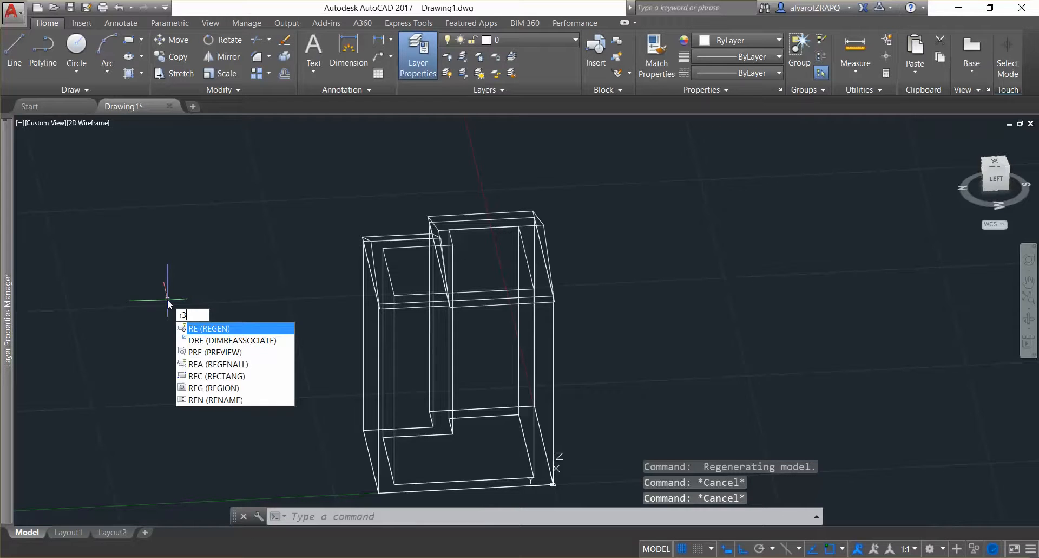
type("ee")
key("BackSpace")
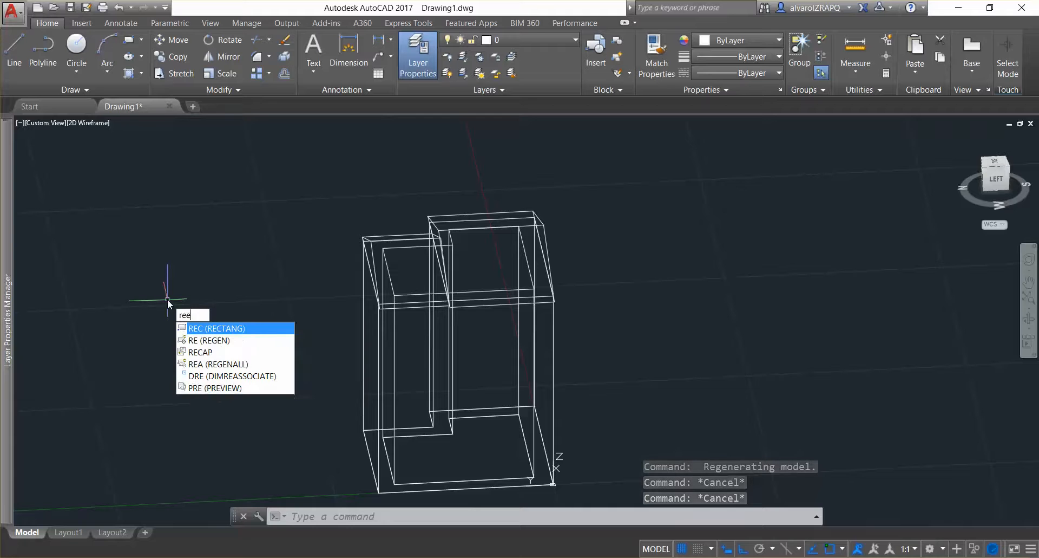
type("c")
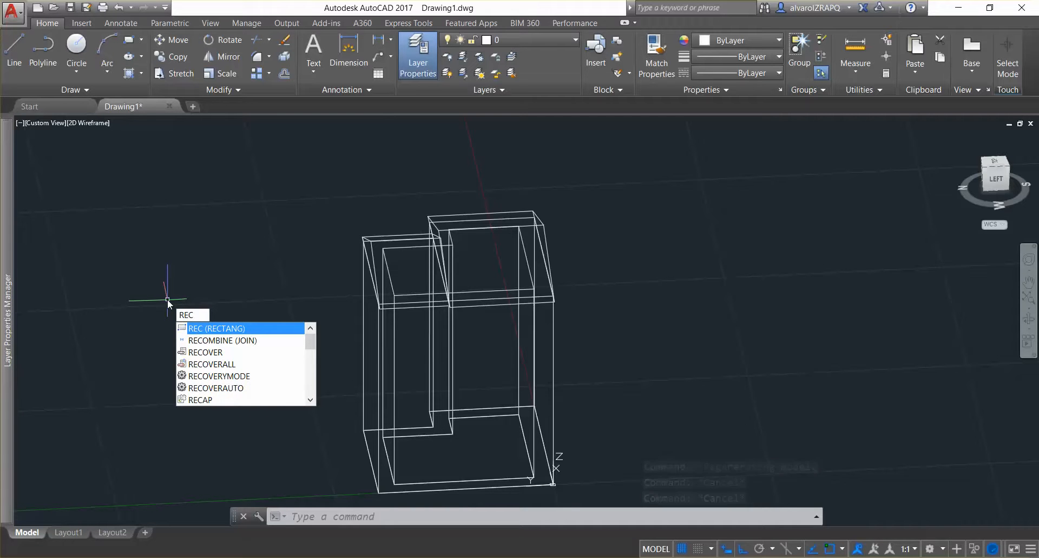
key("Return")
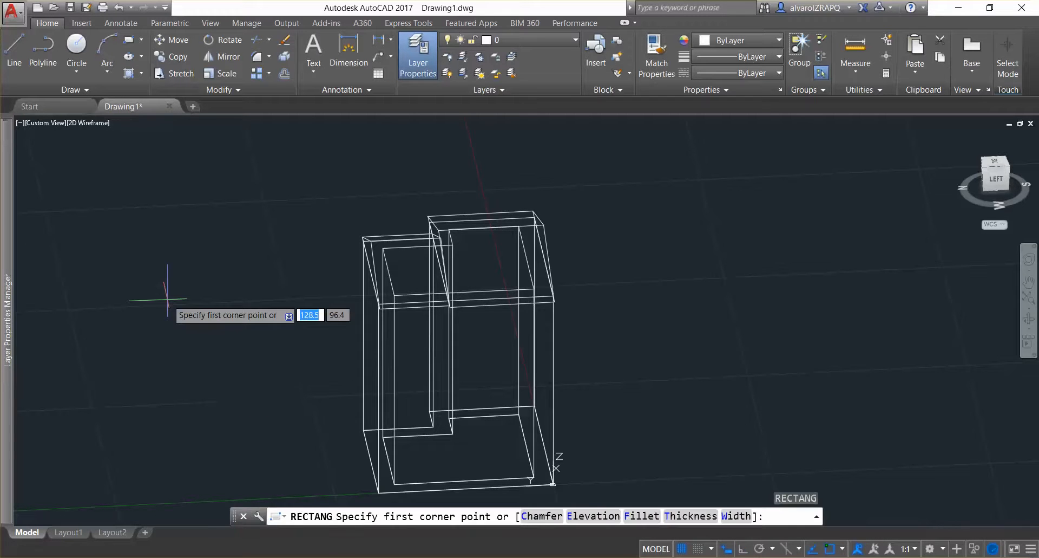
middle_click_drag(421, 449, 421, 358)
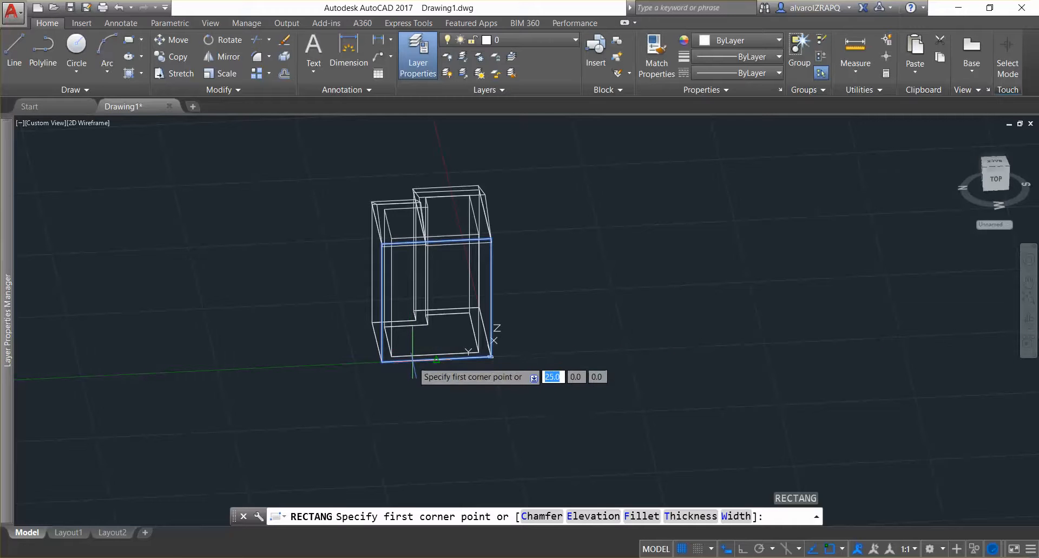
left_click(437, 358)
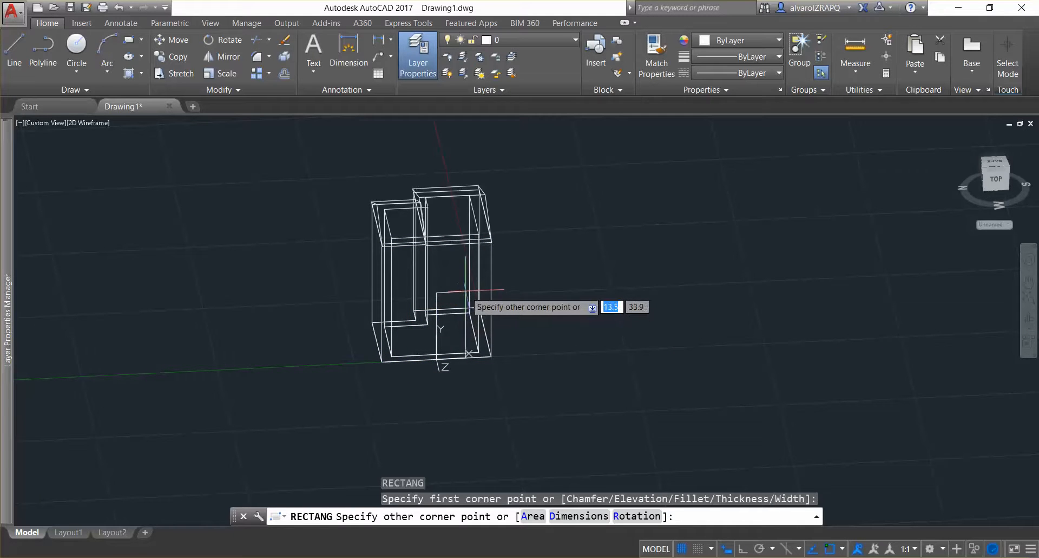
left_click(467, 295)
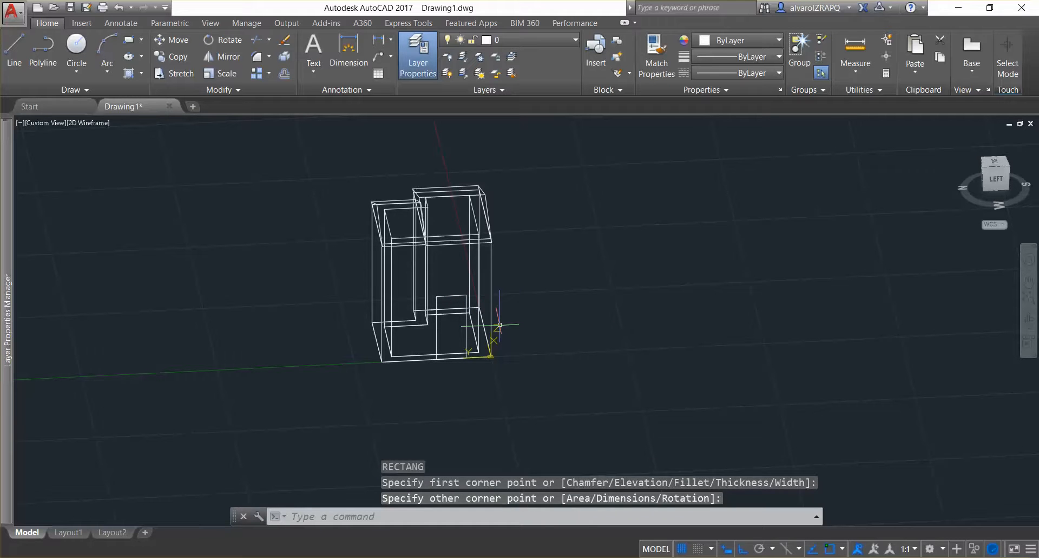
key("Escape")
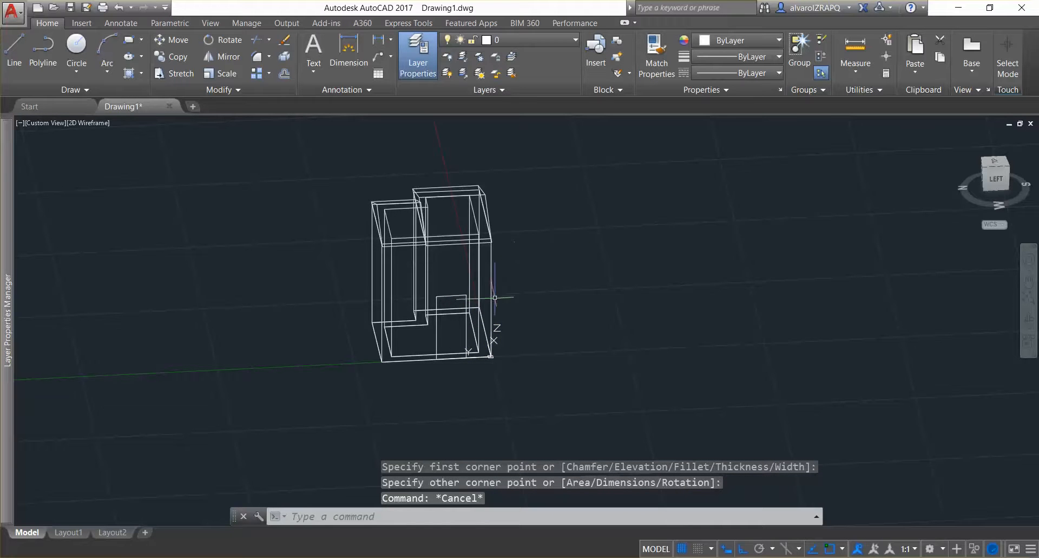
Step: Move the door rectangle sideways by half its width, from its lower corner to the midpoint of the wall's base edge, centring it
mouse_move(495, 298)
middle_mouse_down("shift")
mouse_move(466, 269)
mouse_move(477, 292)
middle_mouse_up("shift")
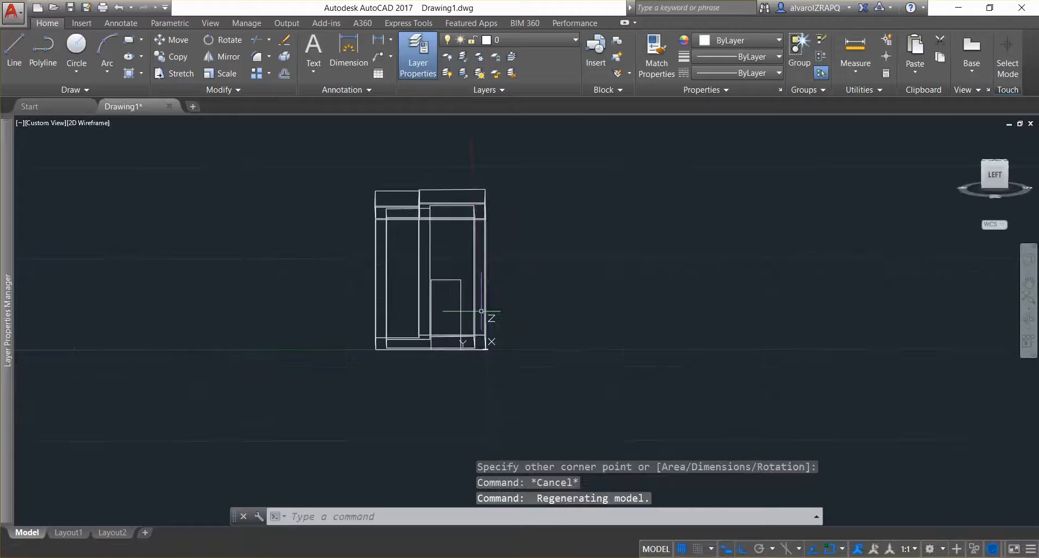
key("Escape")
key("Escape")
key("Escape")
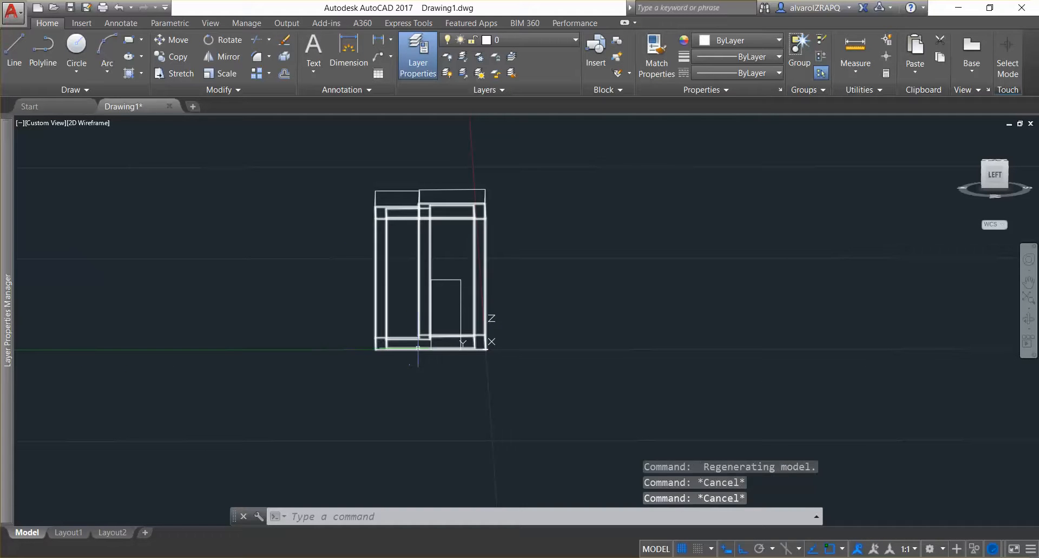
type("mo")
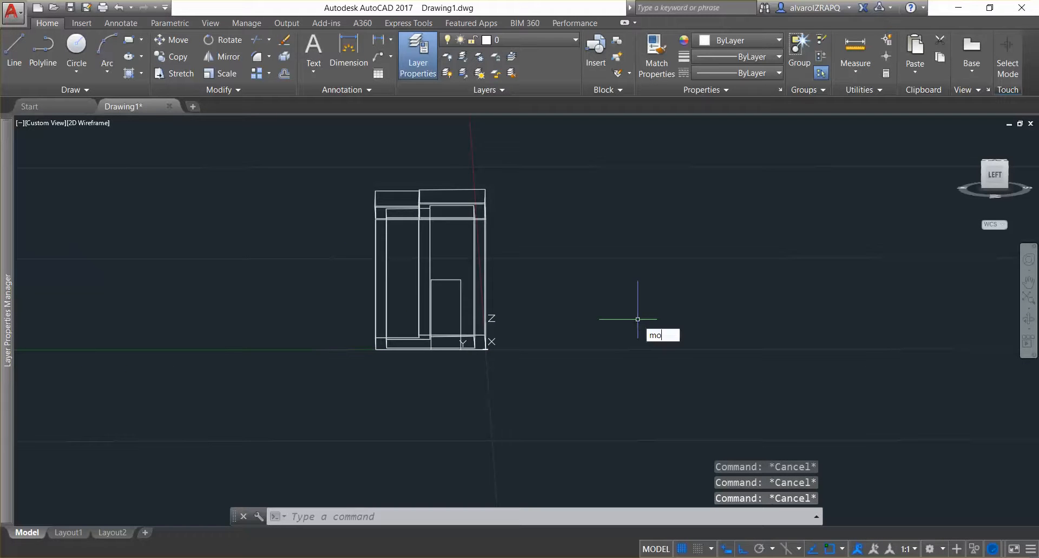
type("v")
key("Return")
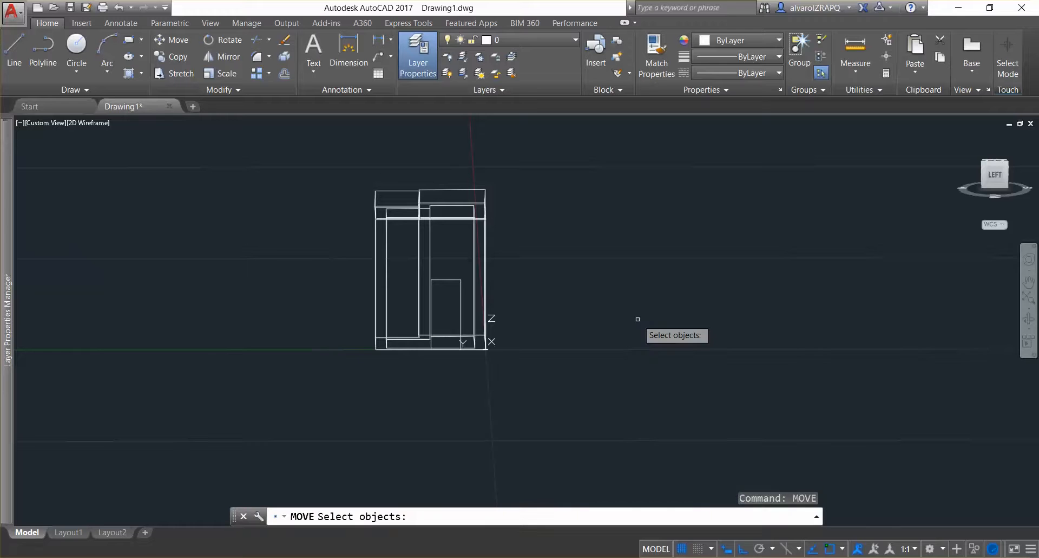
left_click(449, 280)
key("Return")
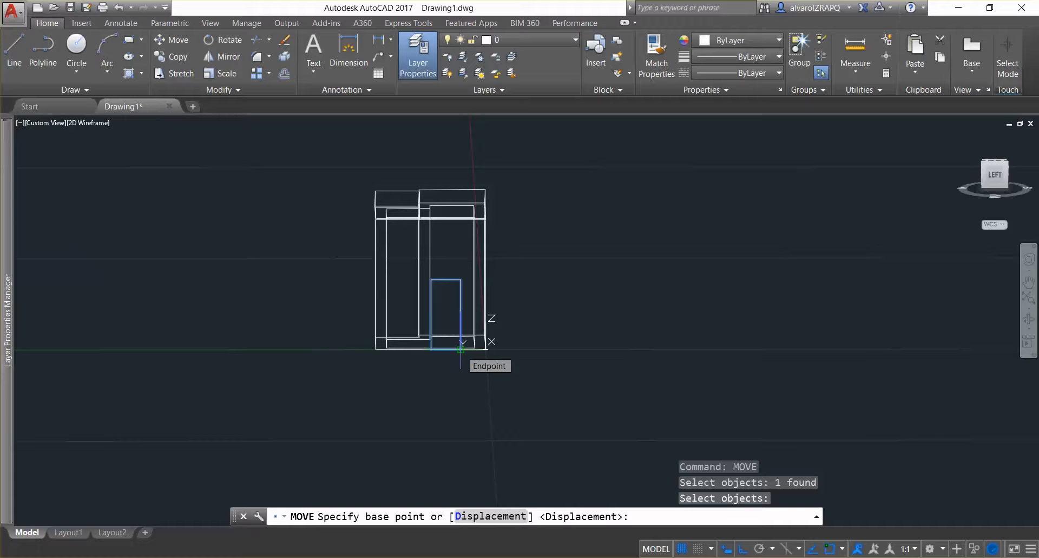
left_click(460, 348)
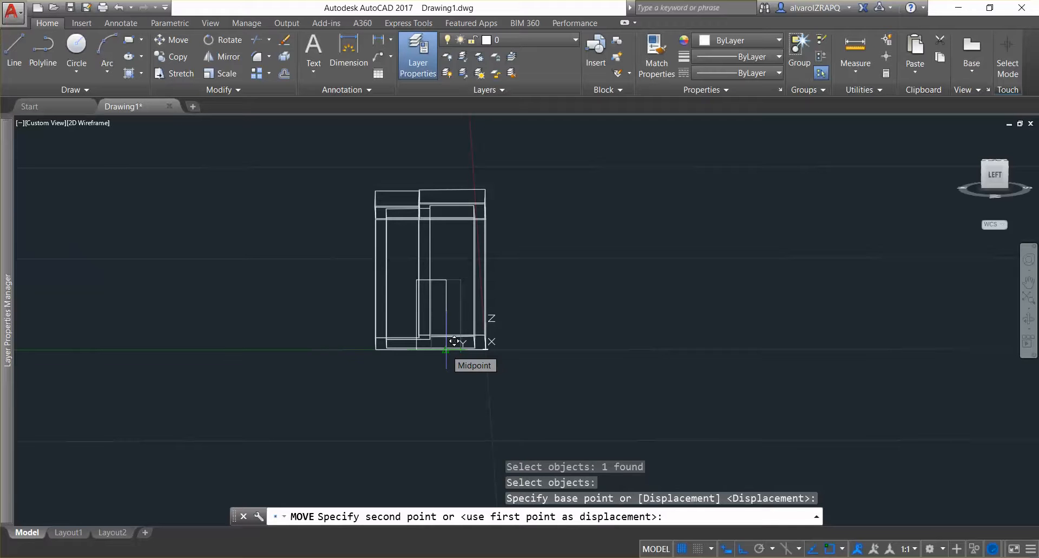
left_click(455, 341)
key("Escape")
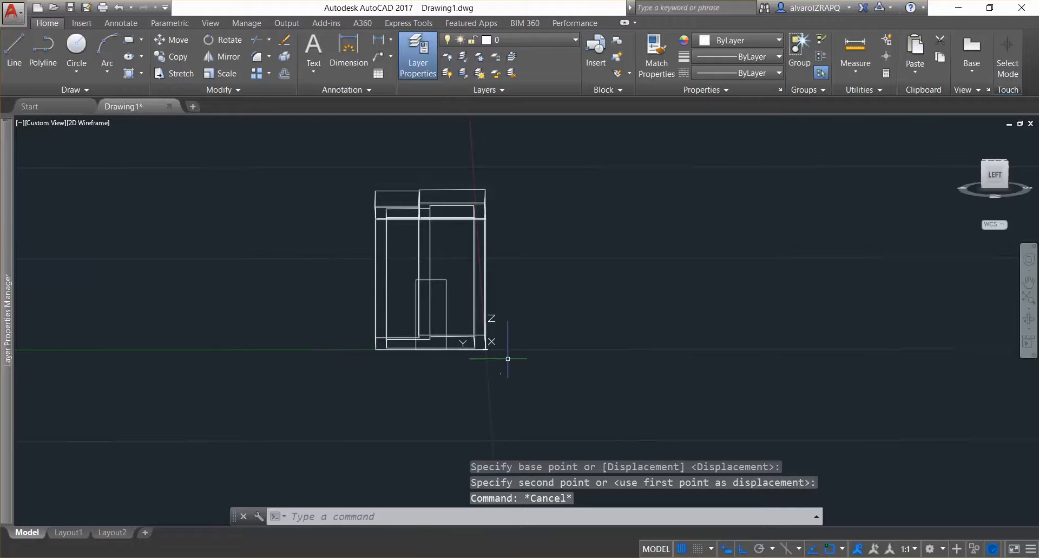
Step: Extrude the door rectangle inward through the front wall, deeper than the wall's thickness
middle_click_drag(502, 359, 448, 404, "shift")
scroll(439, 340, "down", 2)
scroll(436, 341, "up", 5)
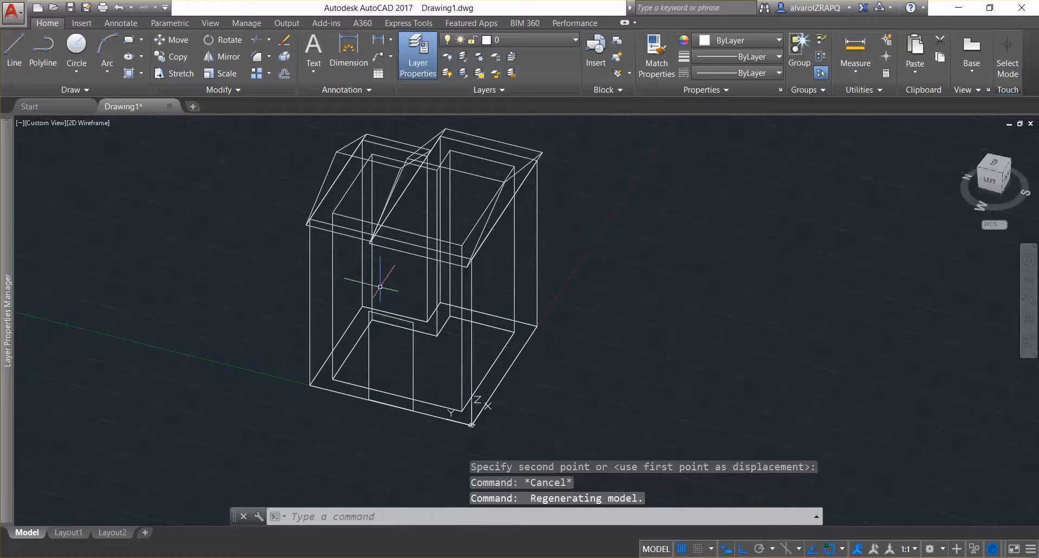
key("Escape")
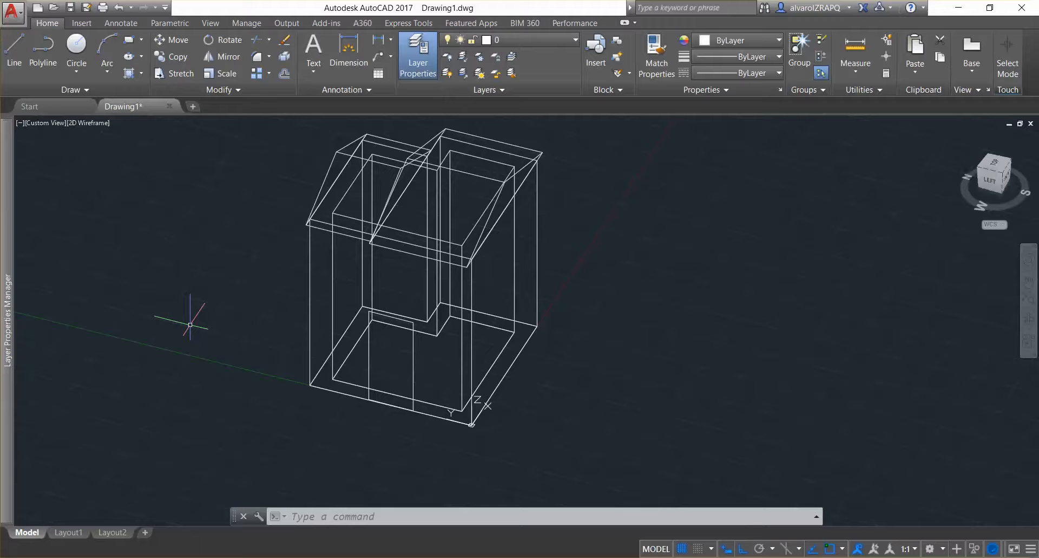
type("ex")
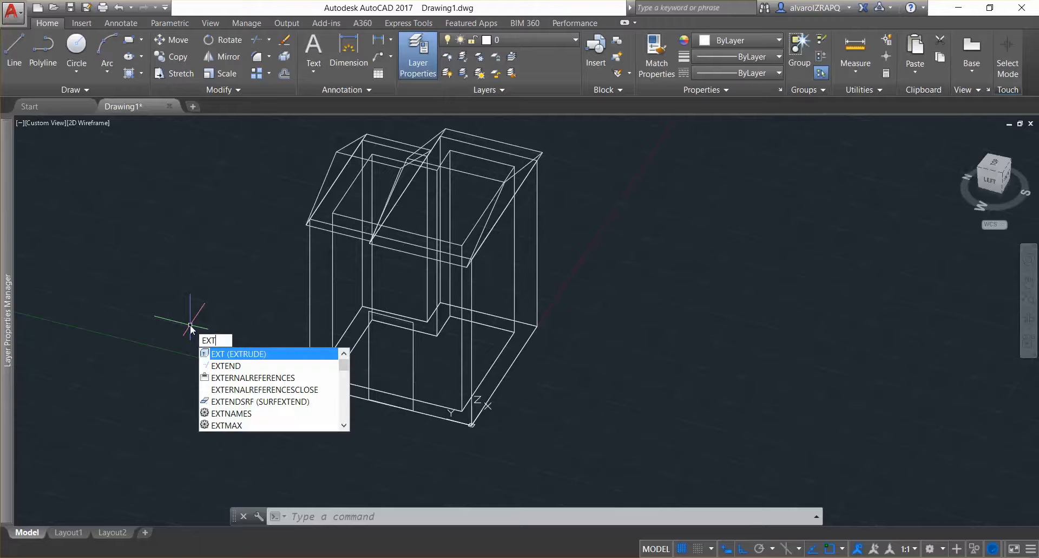
type("t")
key("Return")
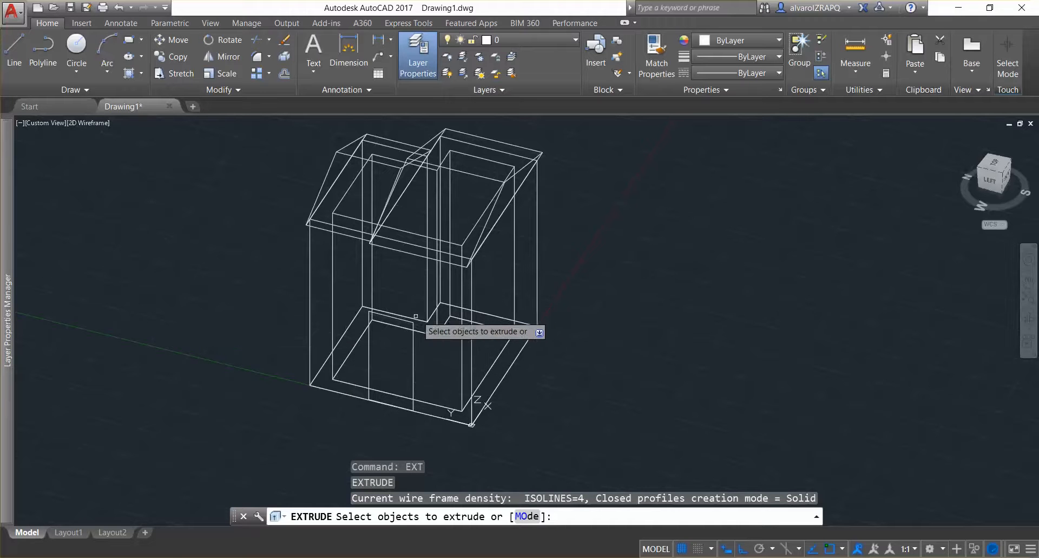
left_click(413, 342)
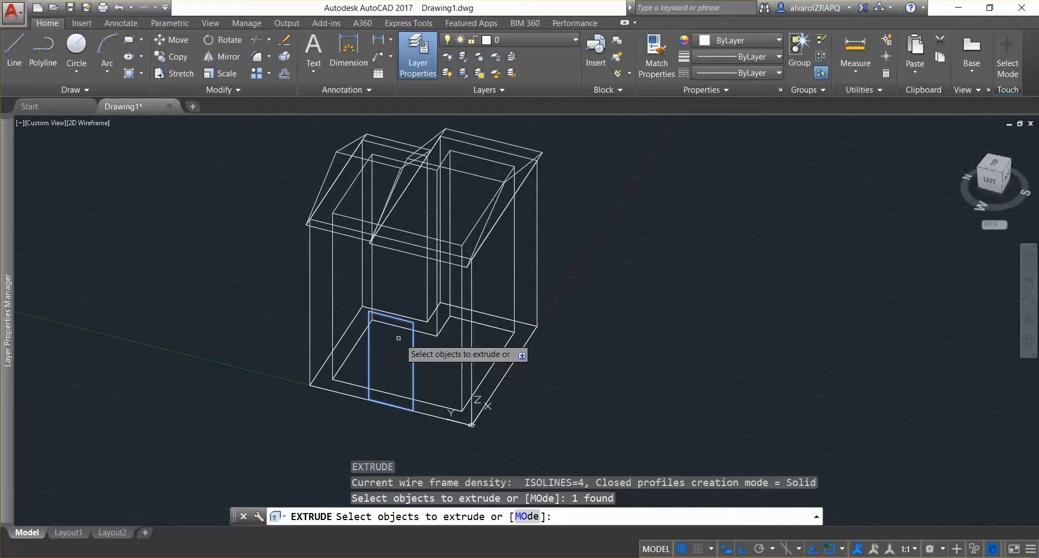
key("Return")
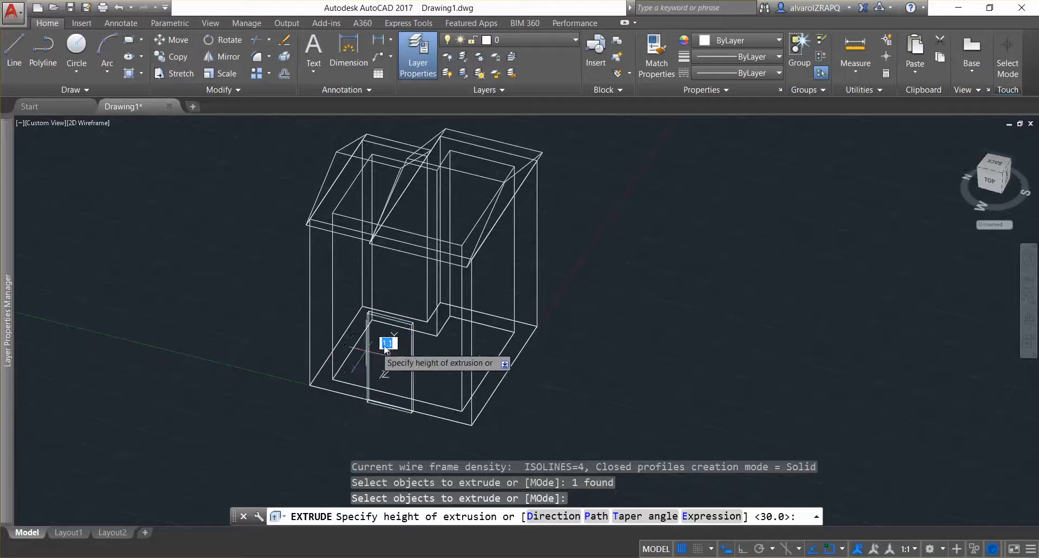
middle_click_drag(365, 397, 322, 357, "shift")
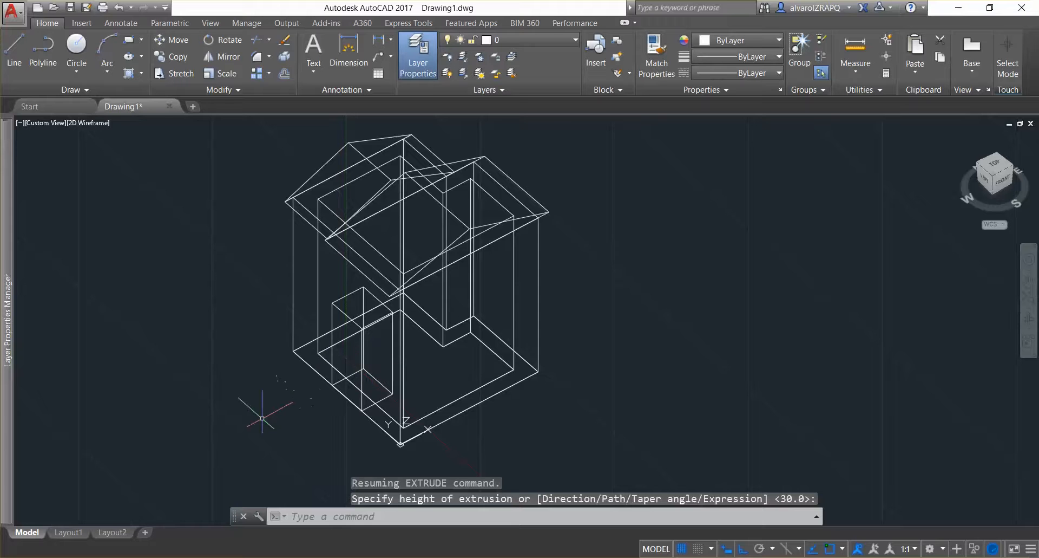
key("Escape")
Step: Subtract the extruded door block from the hollow house body to cut the doorway
type("SUB")
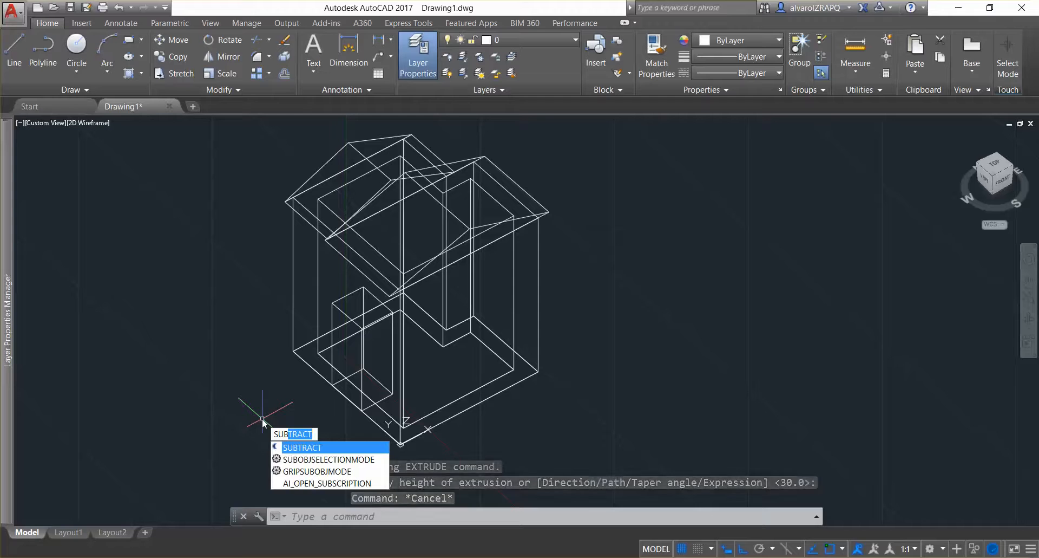
key("Return")
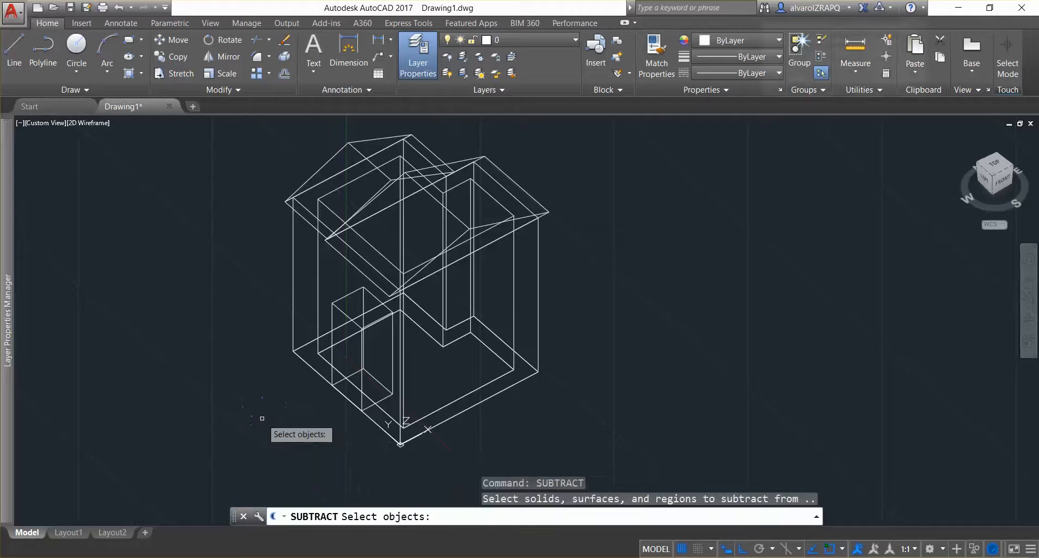
left_click(539, 305)
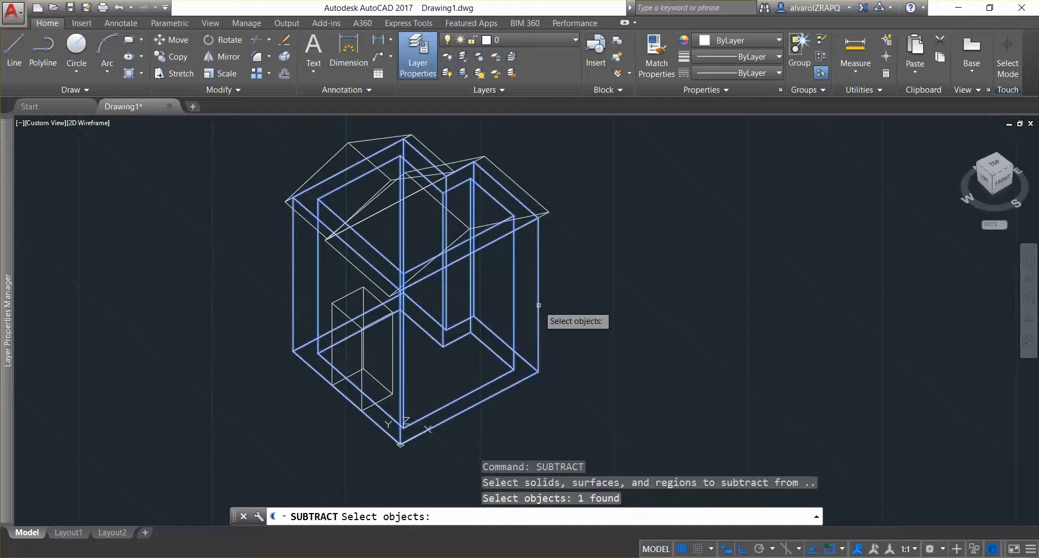
key("Return")
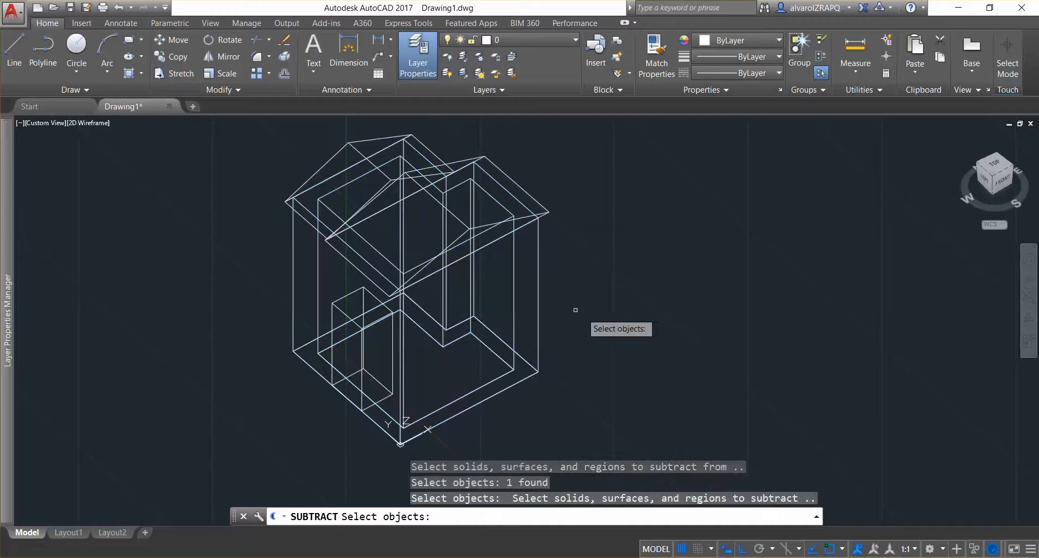
left_click(373, 323)
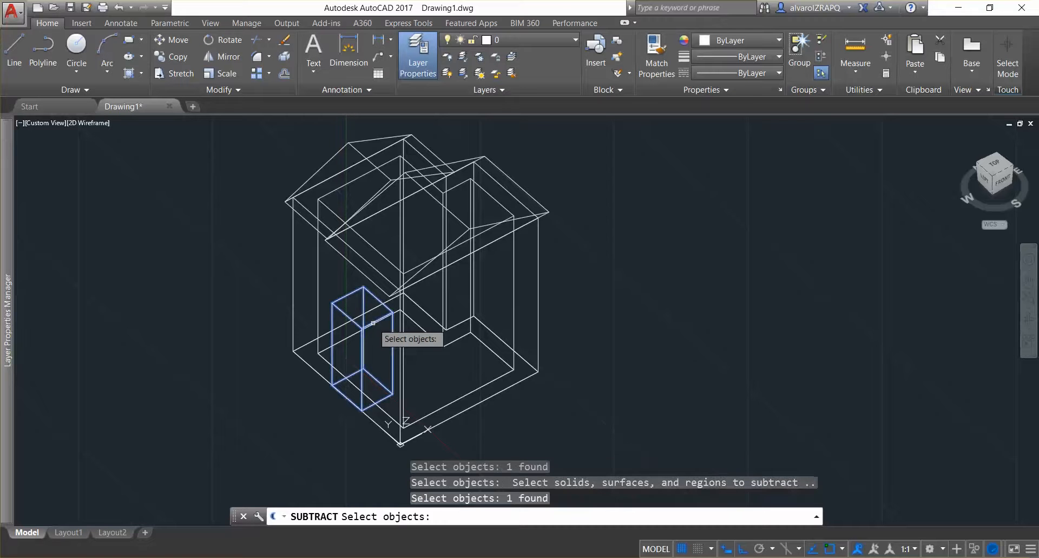
key("Return")
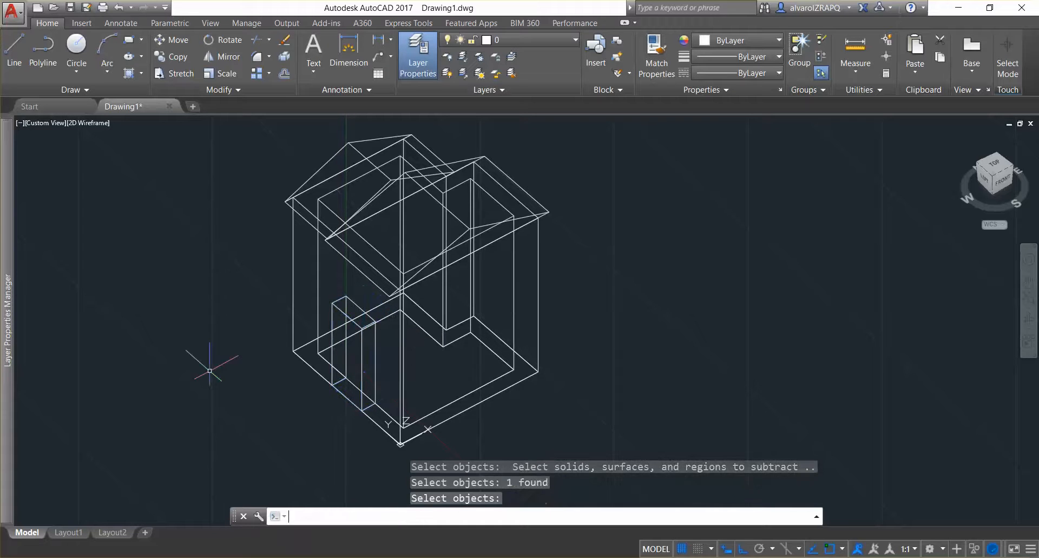
Step: Inspect the door opening in the Realistic visual style, and return the view to 2D Wireframe
middle_click_drag(385, 368, 417, 260, "shift")
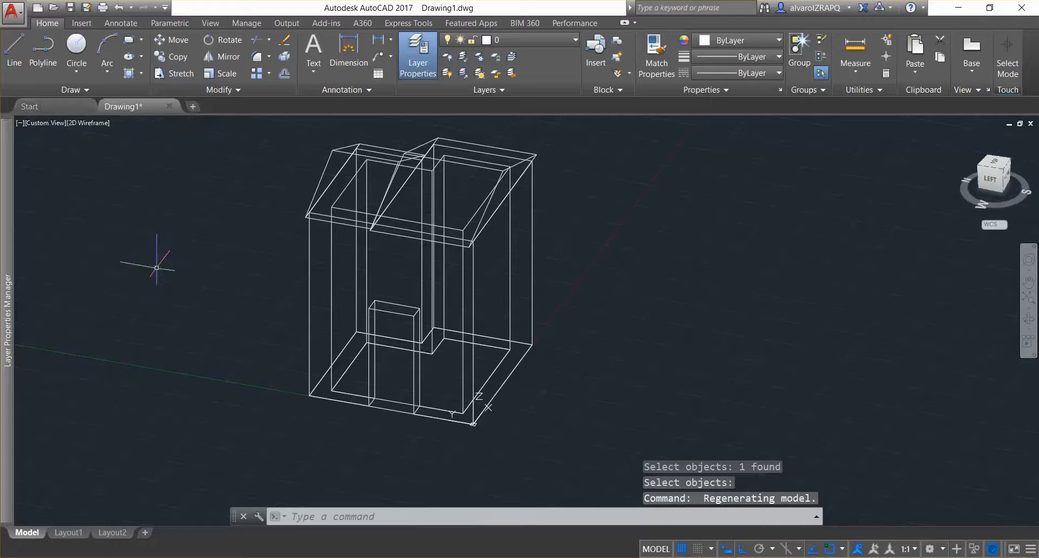
key("Escape")
key("Escape")
key("Escape")
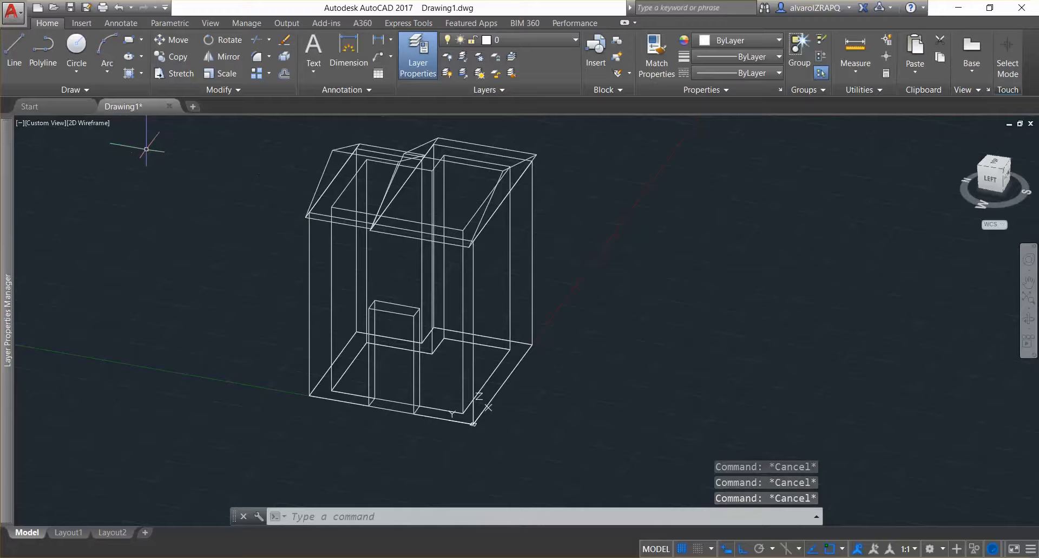
left_click(99, 122)
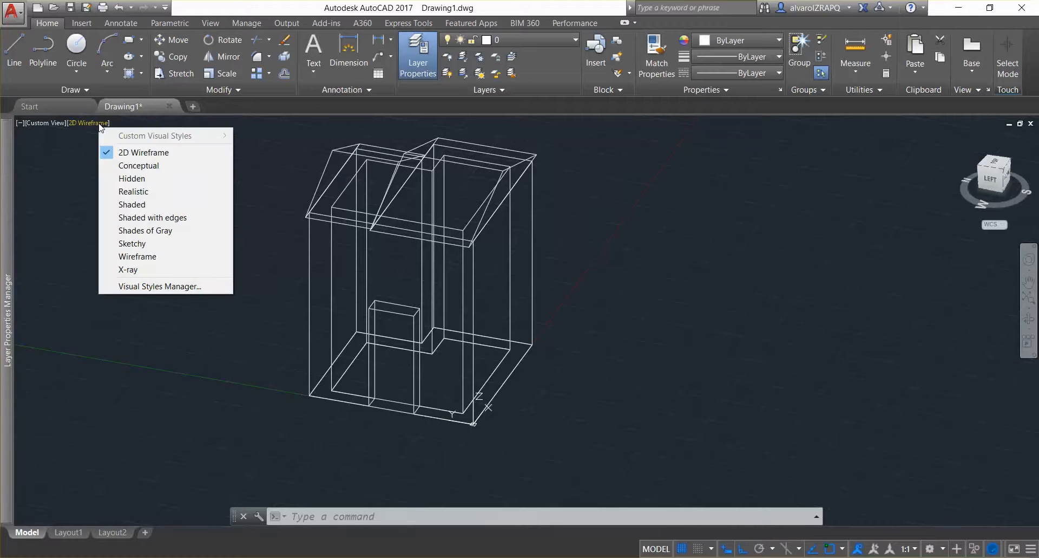
left_click(135, 195)
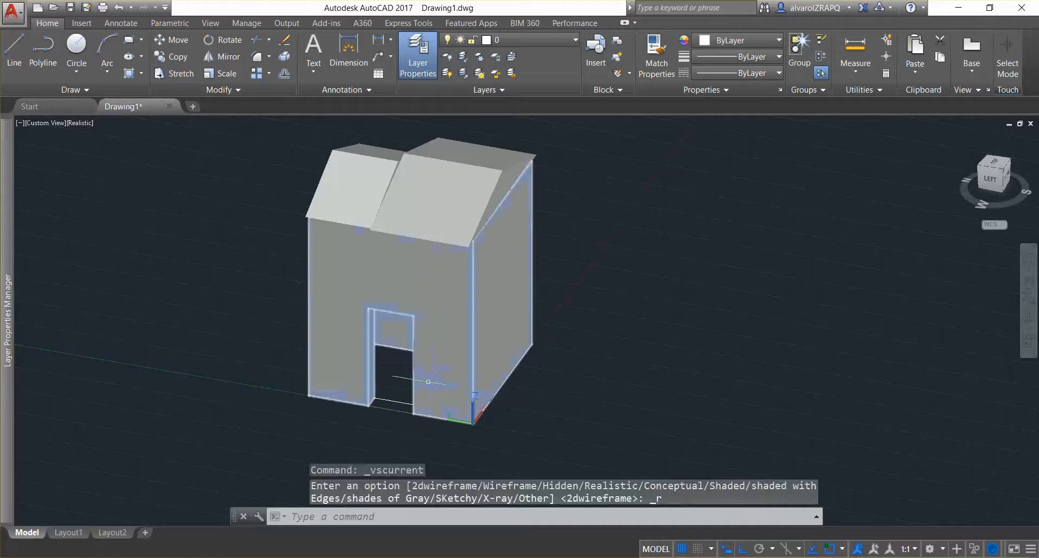
scroll(417, 387, "up", 2)
mouse_move(417, 386)
middle_mouse_down("shift")
mouse_move(422, 314)
mouse_move(413, 390)
mouse_move(374, 368)
mouse_move(363, 347)
mouse_move(431, 308)
mouse_move(431, 238)
mouse_move(416, 394)
middle_mouse_up("shift")
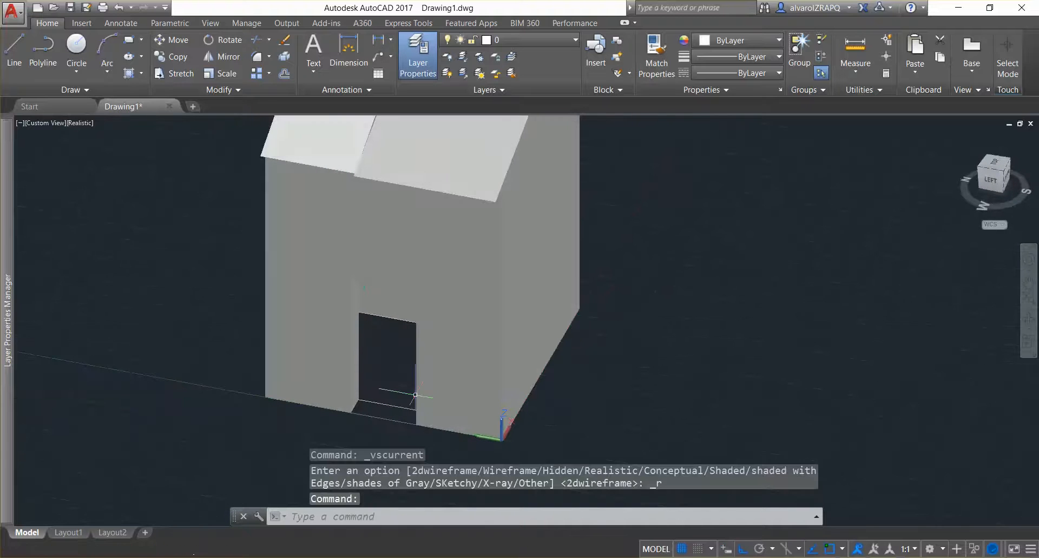
left_click(87, 122)
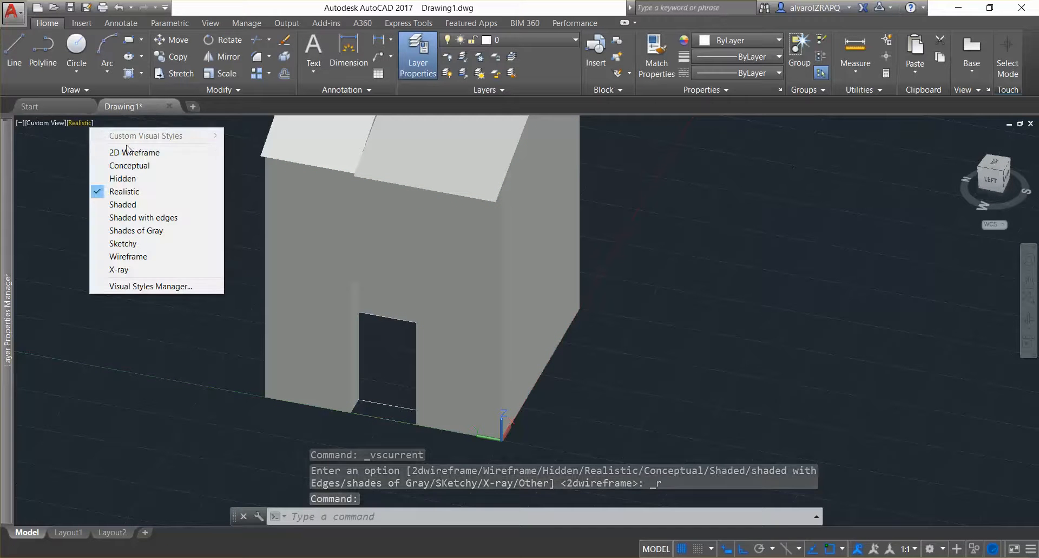
left_click(130, 152)
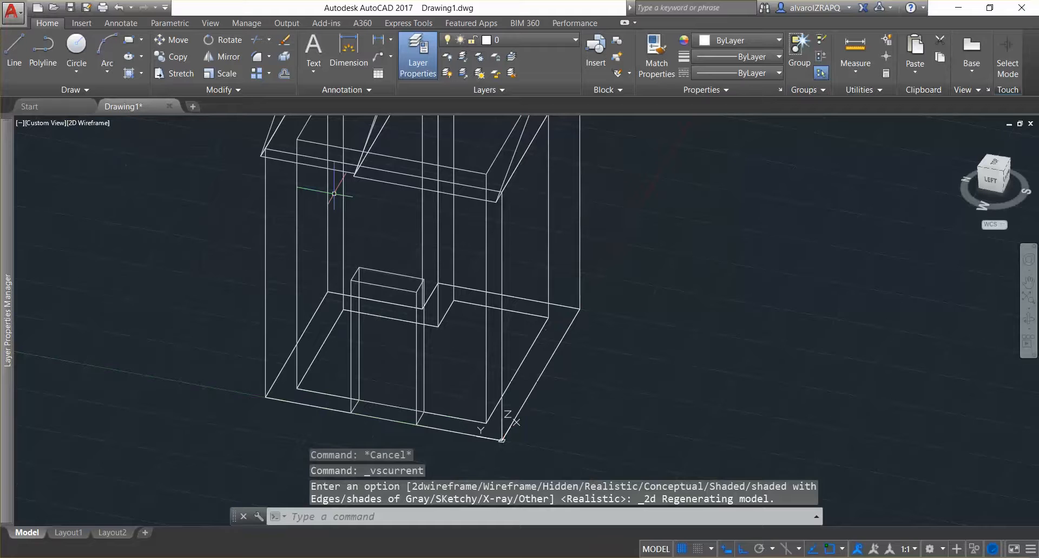
Step: Show the house in the Realistic visual style and view it from a front corner
key("Escape")
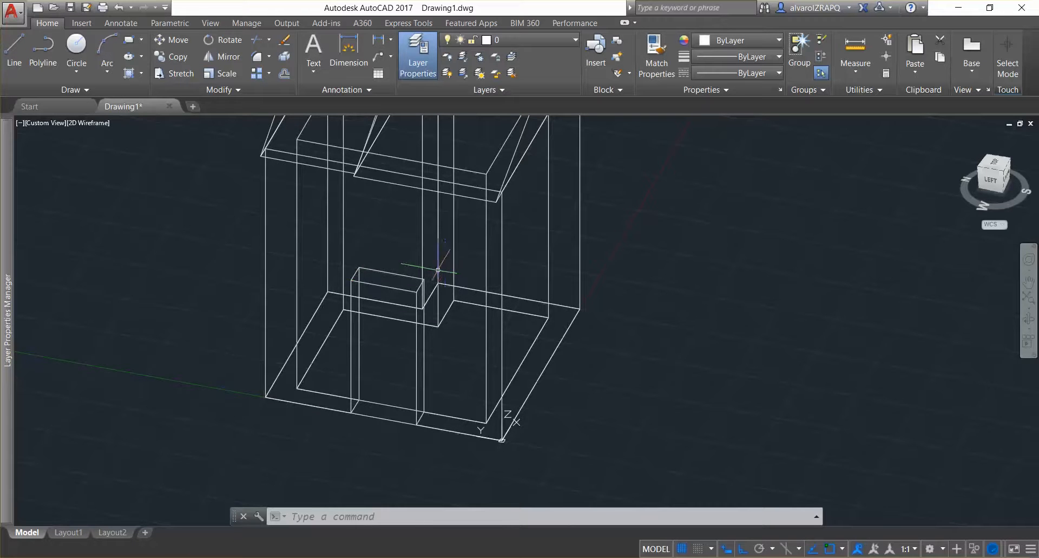
middle_click_drag(424, 274, 503, 347, "shift")
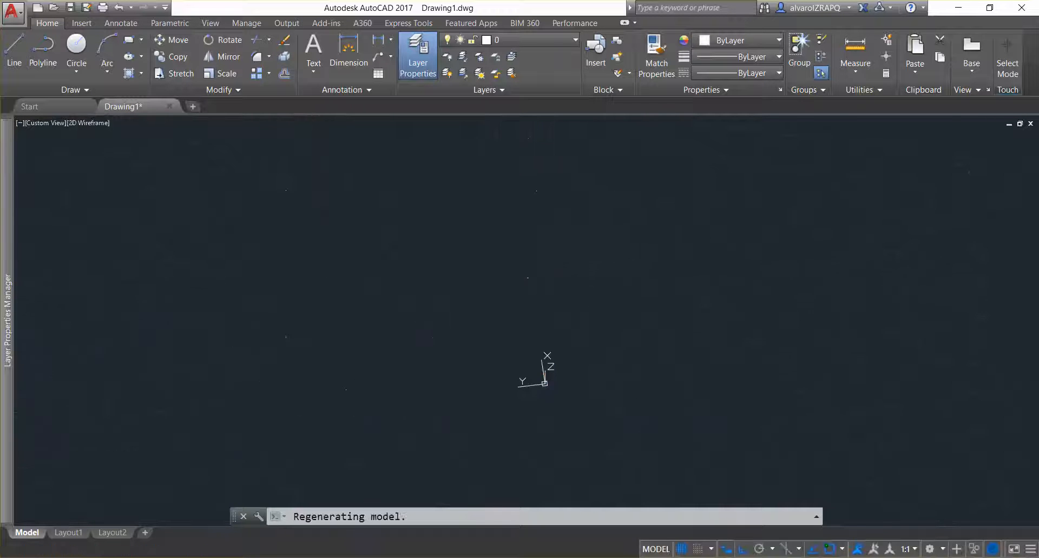
left_click(93, 123)
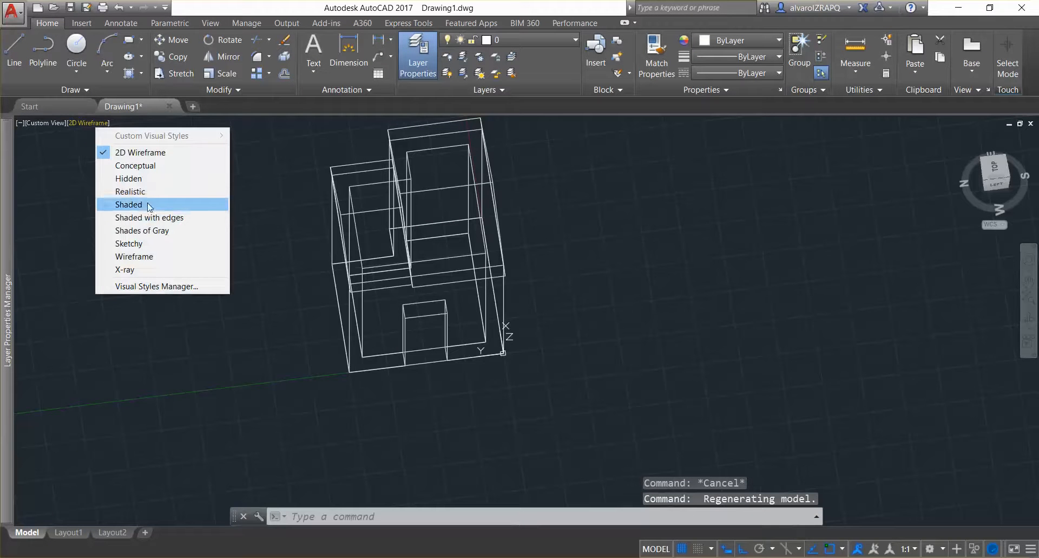
left_click(130, 192)
middle_click_drag(487, 206, 392, 218, "shift")
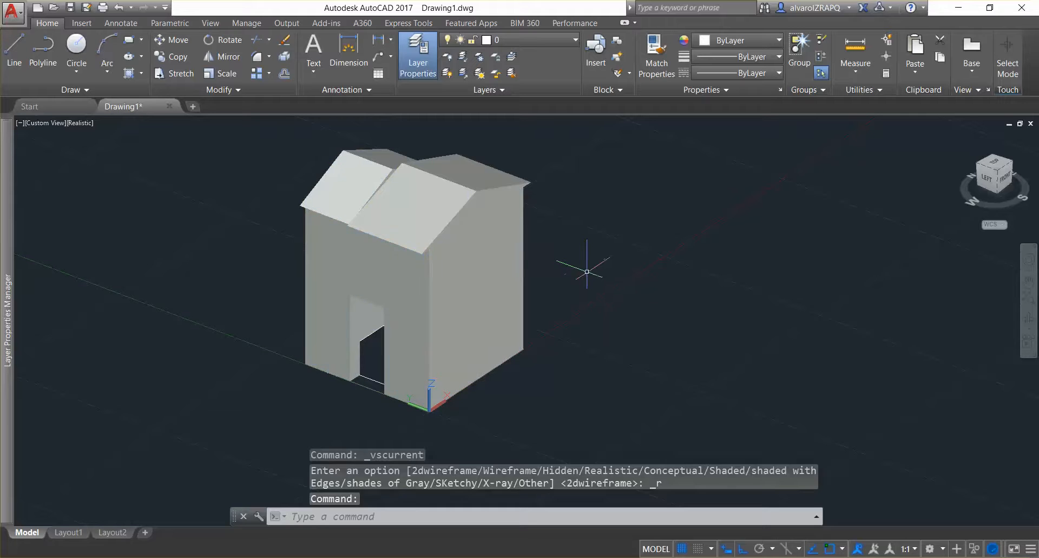
key("Escape")
key("Escape")
key("Escape")
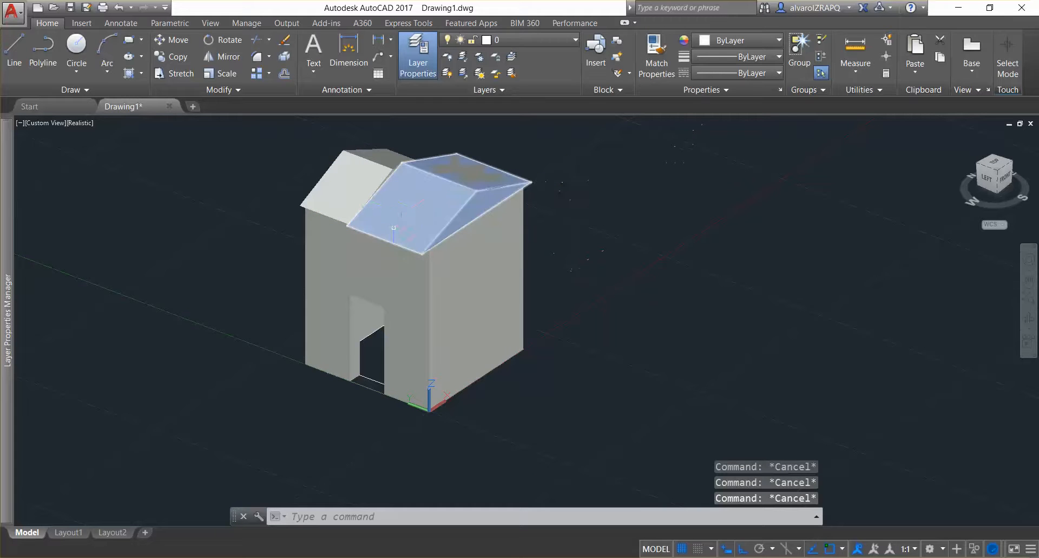
Step: Colour both gable roofs red (205,32,39)
left_click(421, 210)
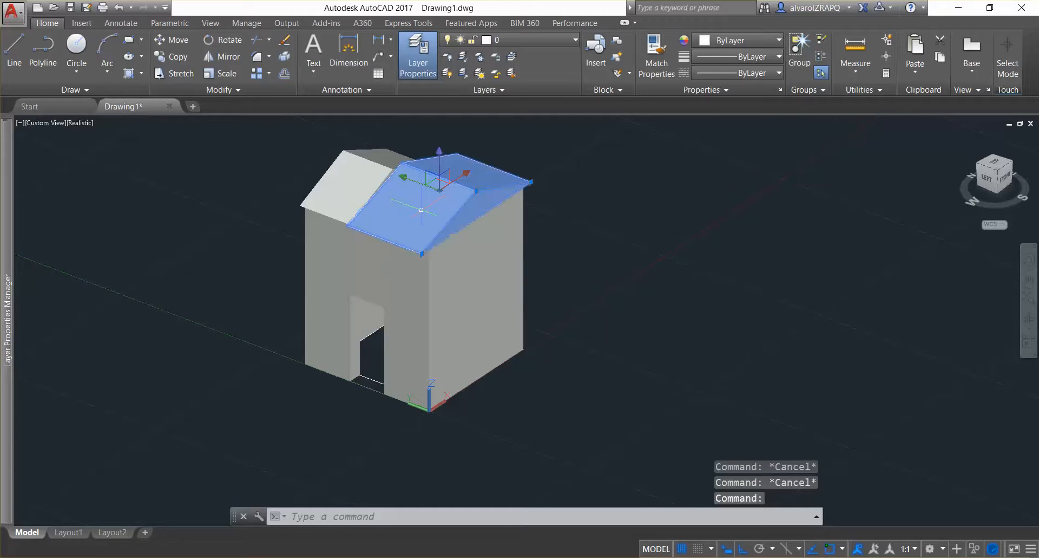
left_click(336, 173)
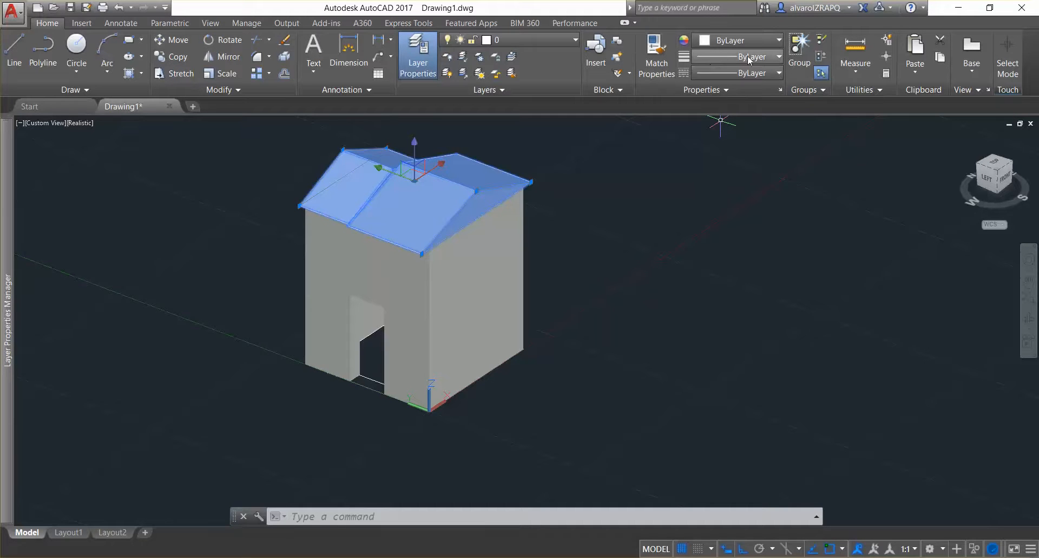
left_click(779, 42)
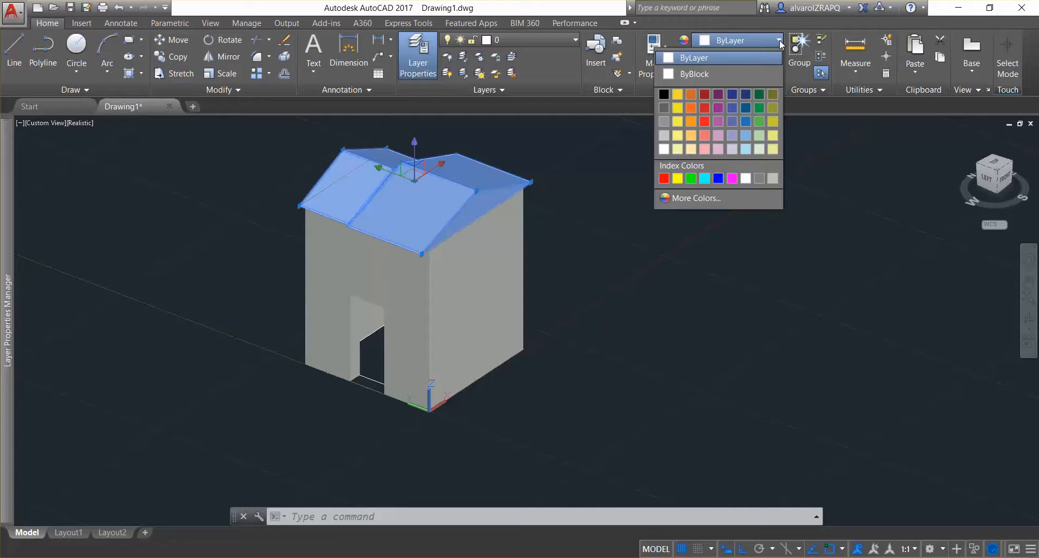
left_click(706, 111)
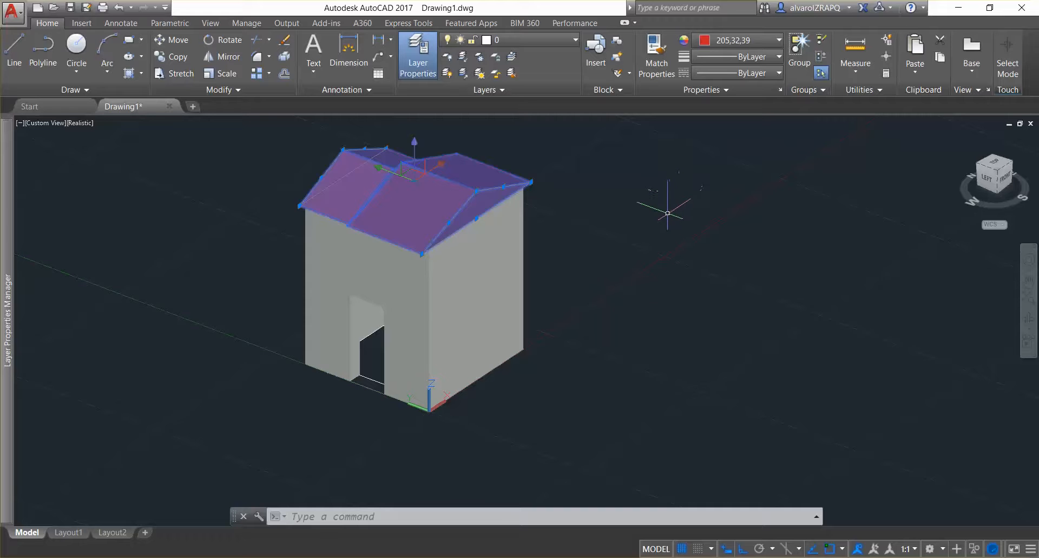
key("Escape")
middle_click_drag(645, 281, 429, 269, "shift")
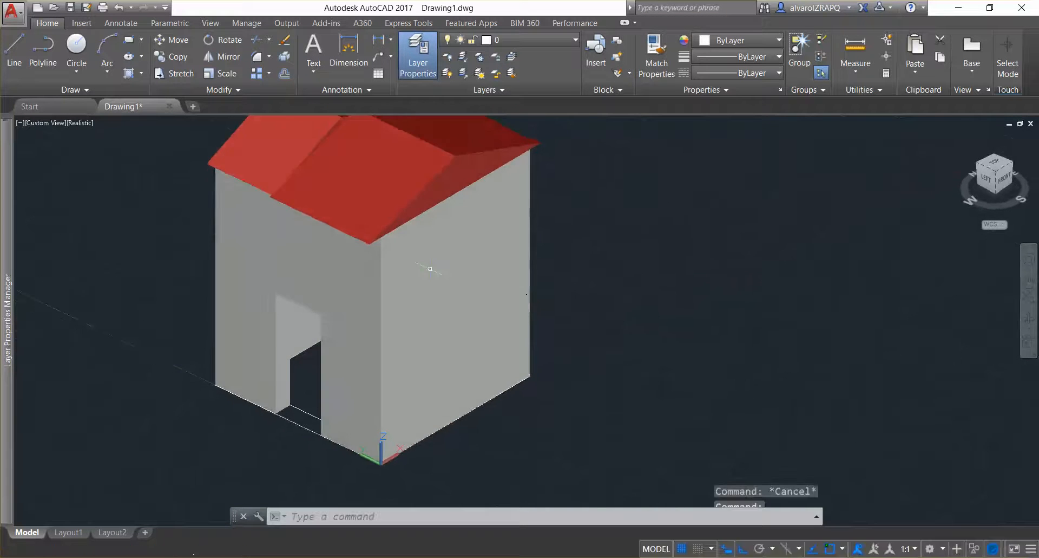
key("Escape")
key("Escape")
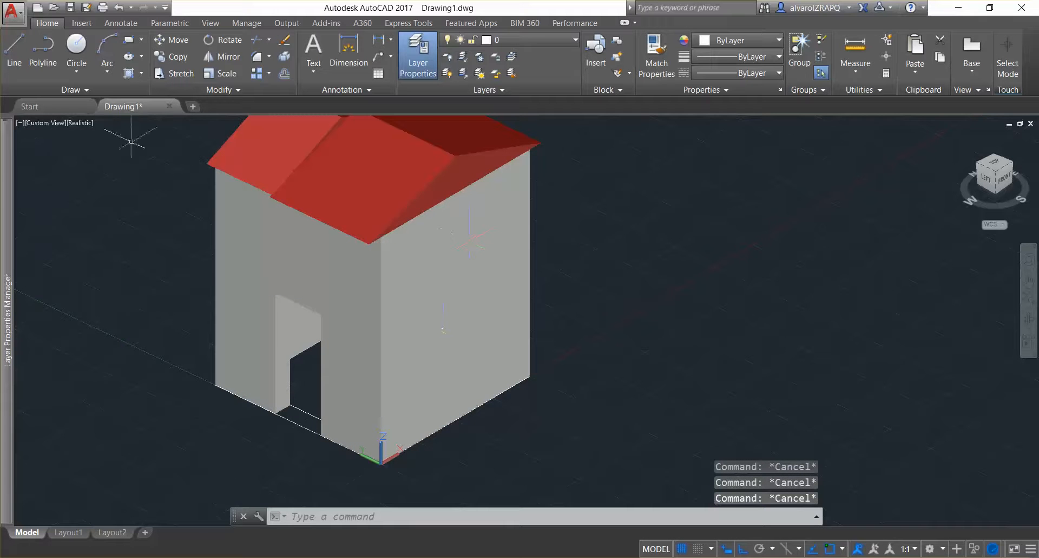
Step: Return the view to the 2D Wireframe visual style
left_click(80, 123)
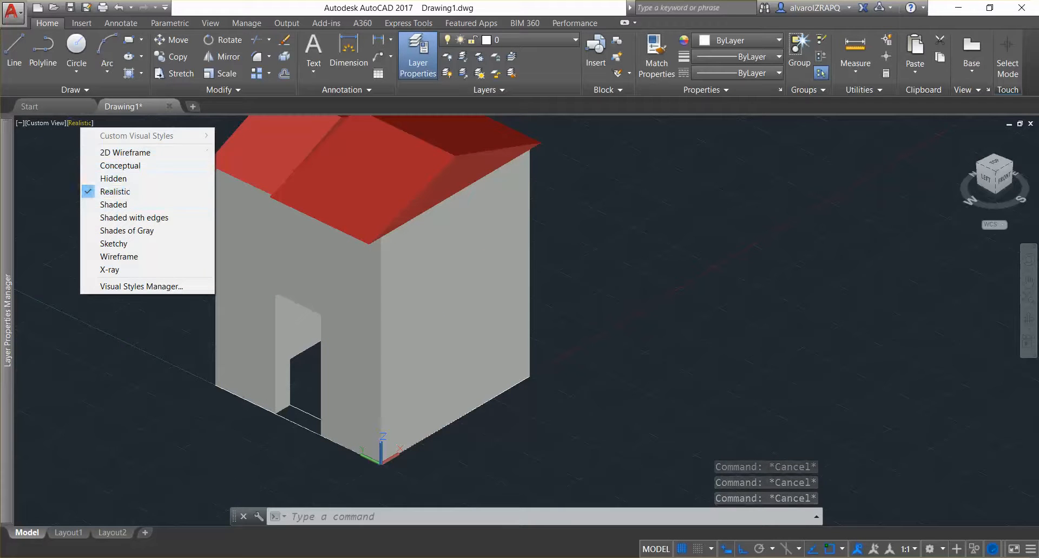
left_click(124, 152)
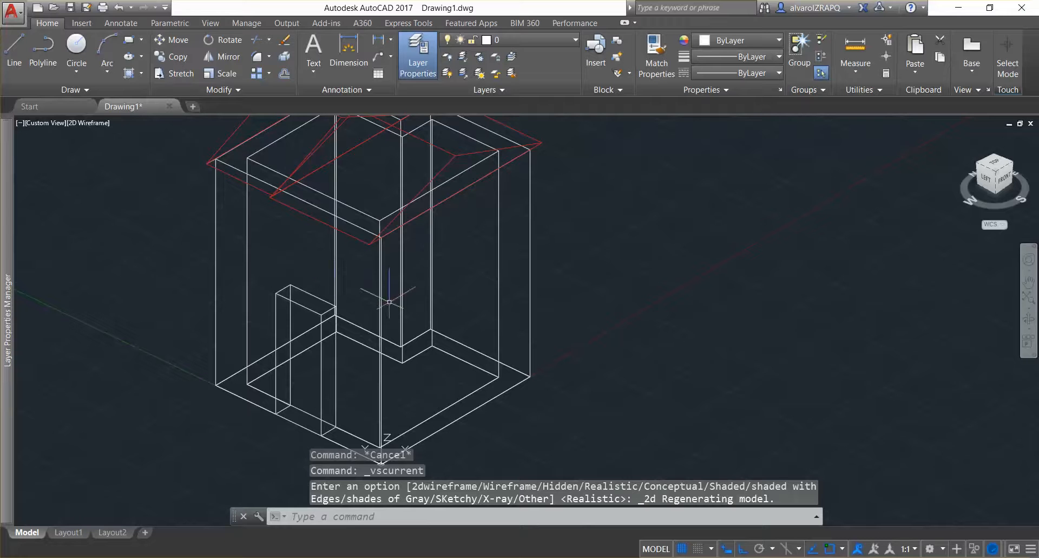
key("Escape")
key("Escape")
Step: Draw a small window rectangle on the front wall, above and to one side of the door
middle_click_drag(390, 301, 430, 298, "shift")
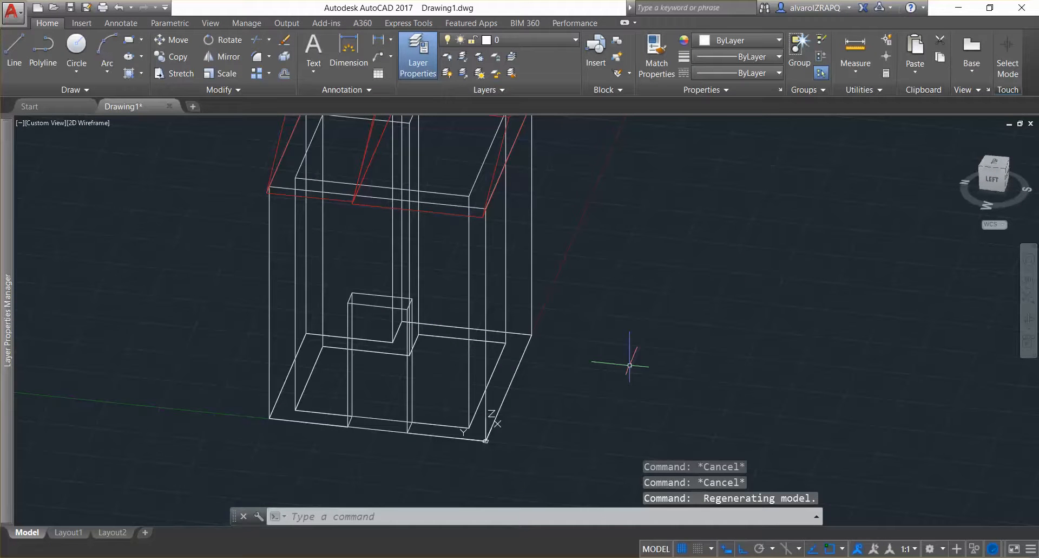
type("rec")
key("Return")
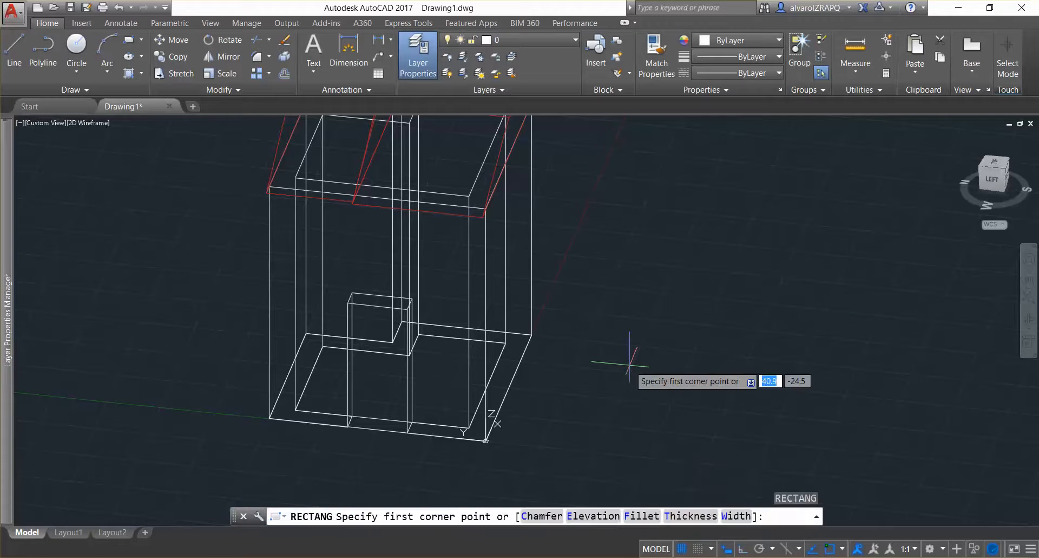
left_click(311, 233)
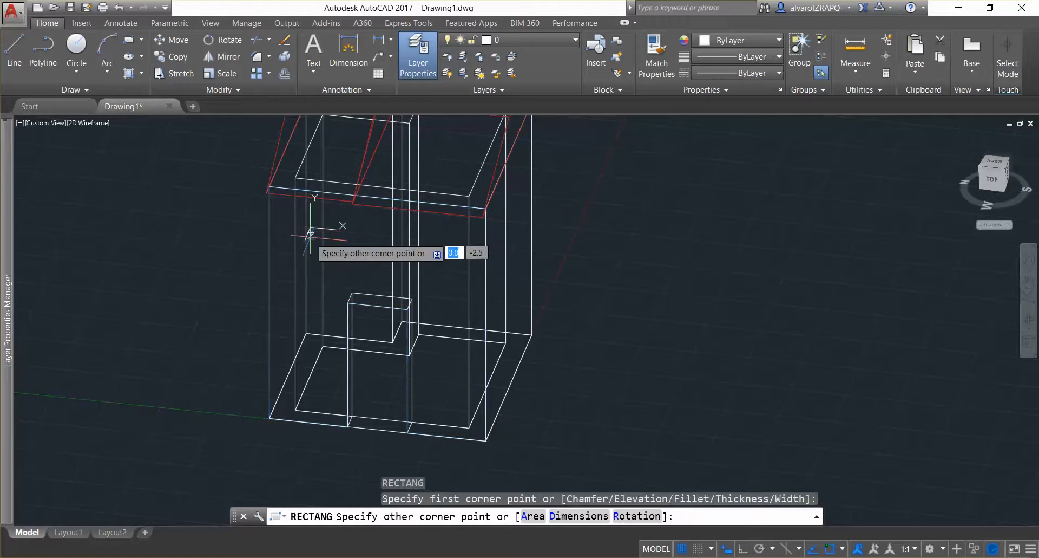
left_click(351, 255)
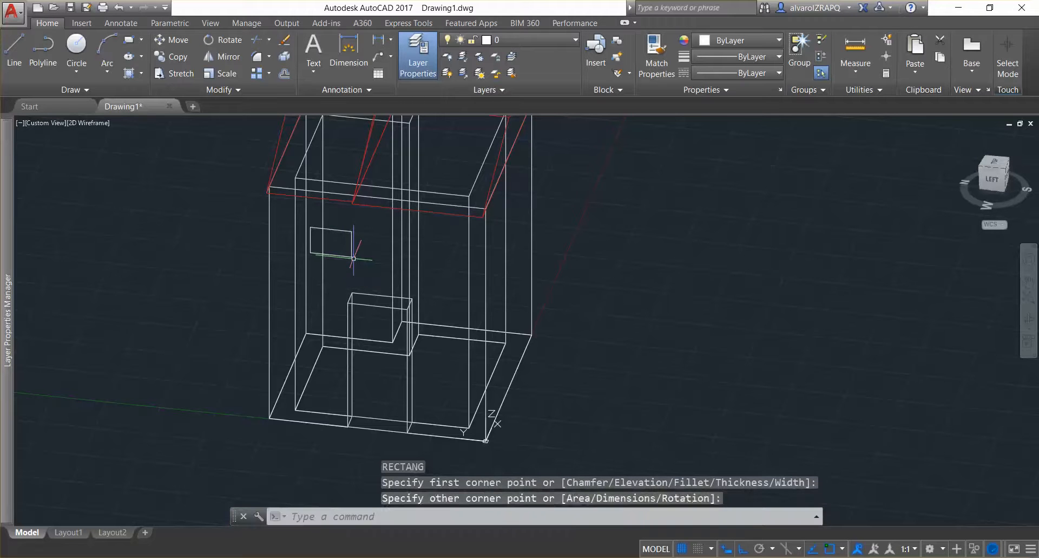
key("Escape")
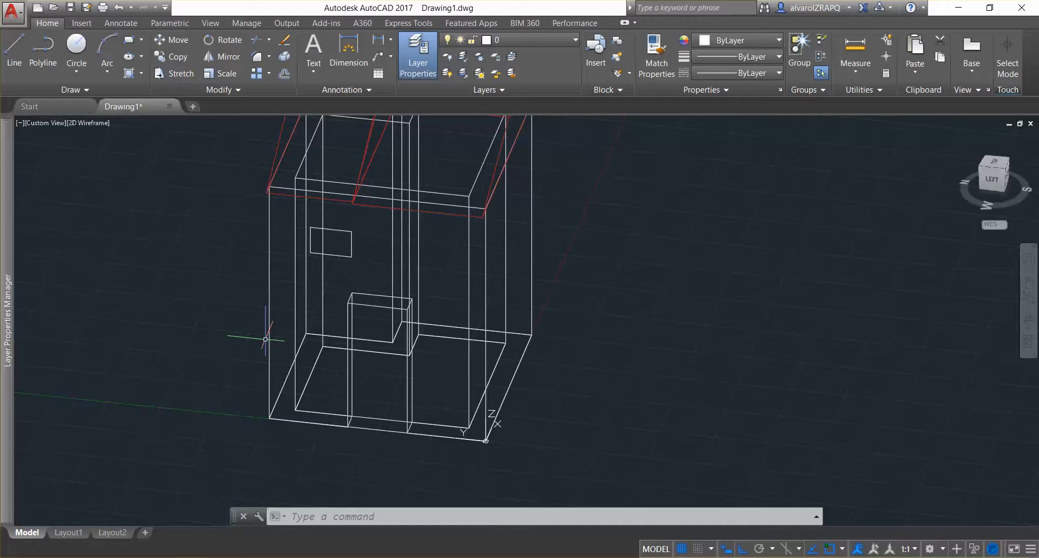
Step: Copy the window rectangle horizontally about 24 mm along the front wall to the other side of the door
type("op")
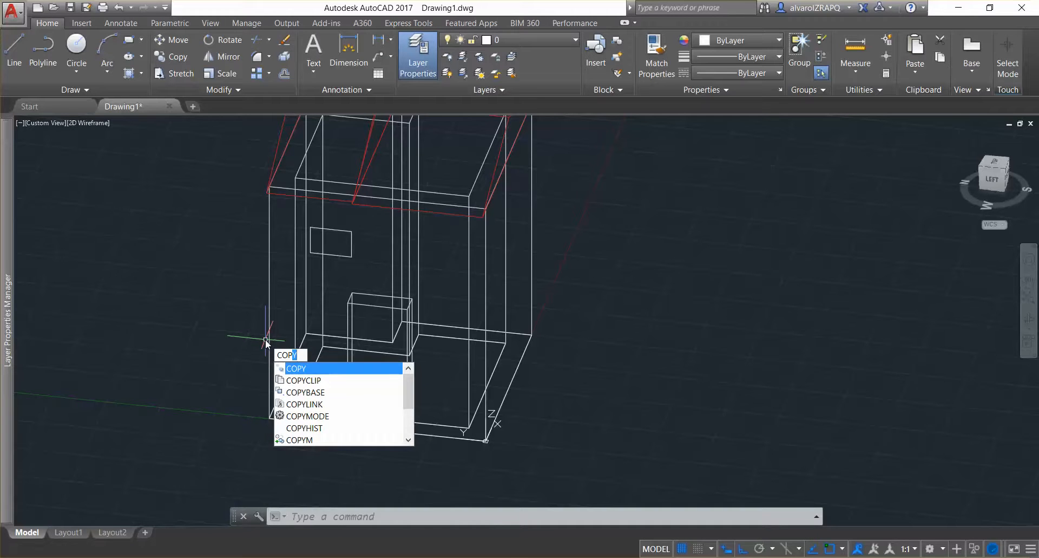
key("Return")
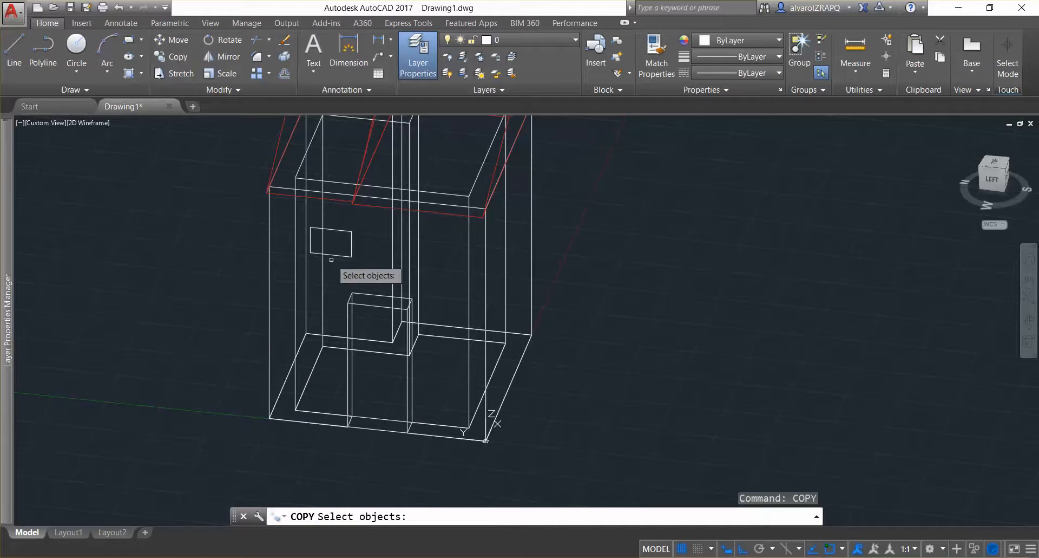
left_click(331, 256)
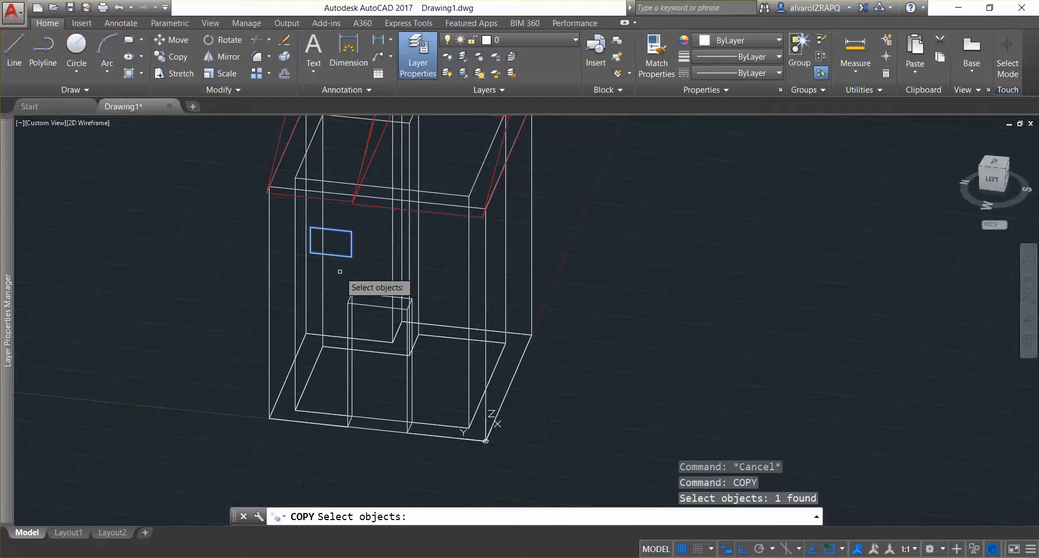
key("Return")
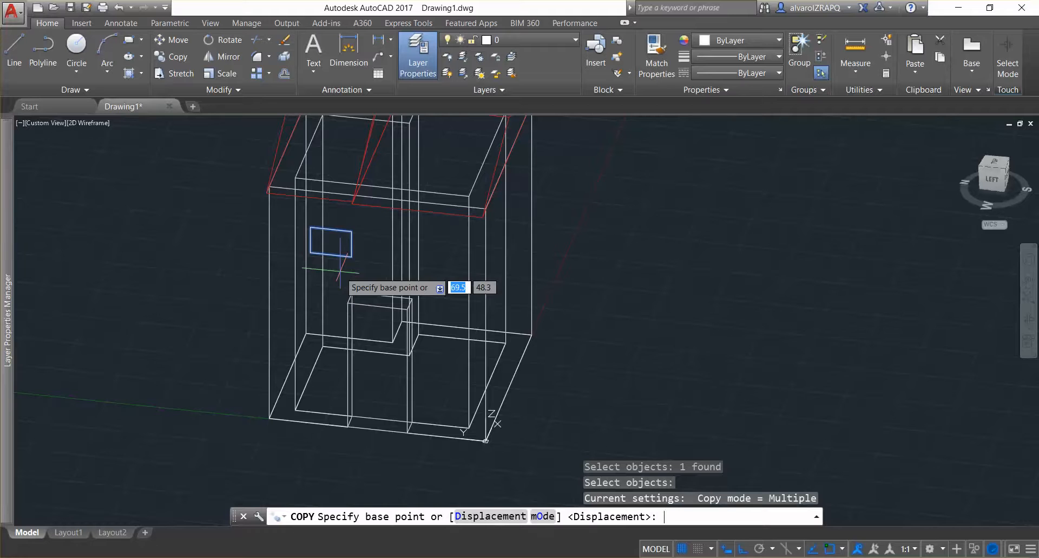
left_click(352, 256)
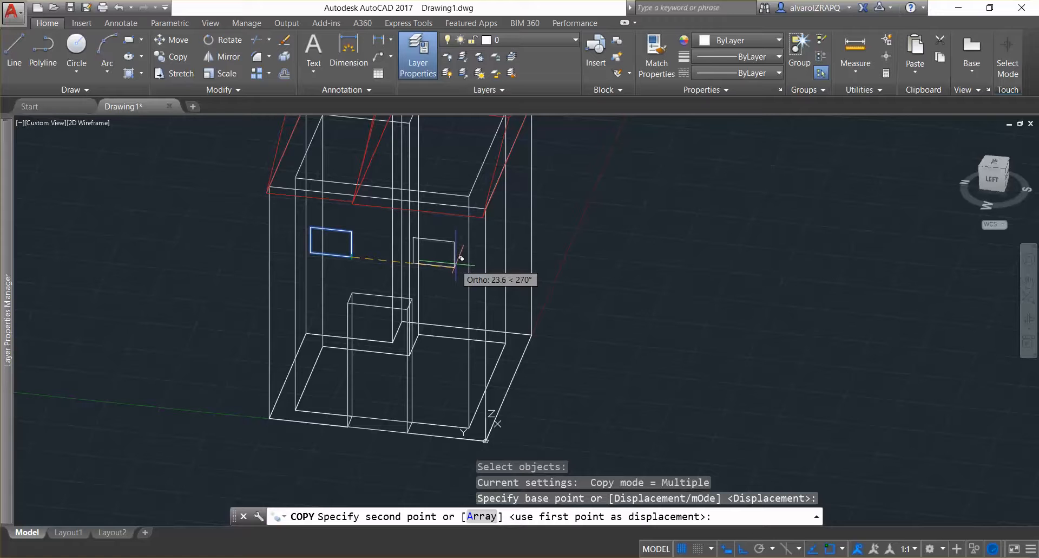
left_click(464, 258)
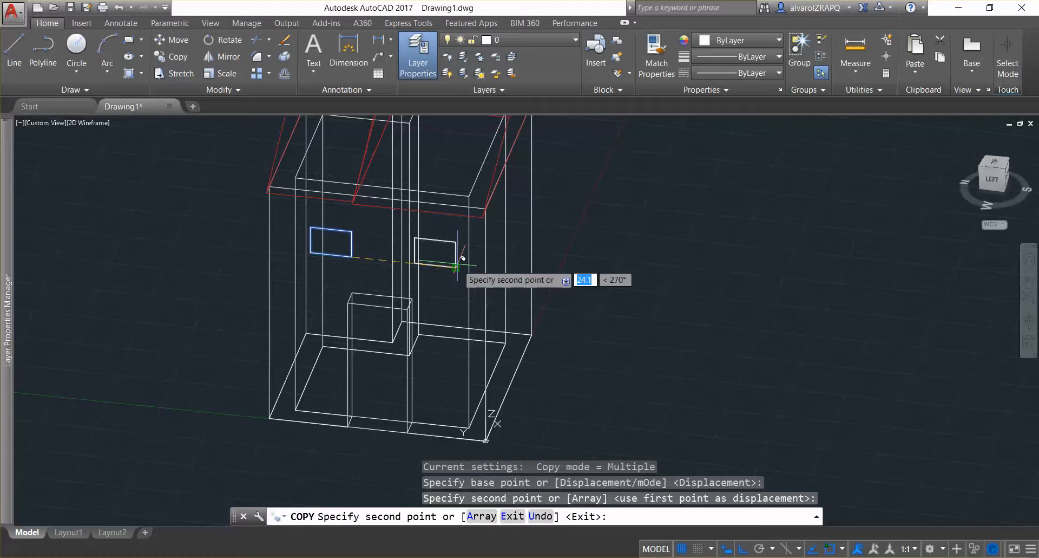
key("Escape")
Step: Extrude both window rectangles about 9 mm inward through the front wall
middle_click_drag(492, 418, 550, 335, "shift")
key("Escape")
key("Escape")
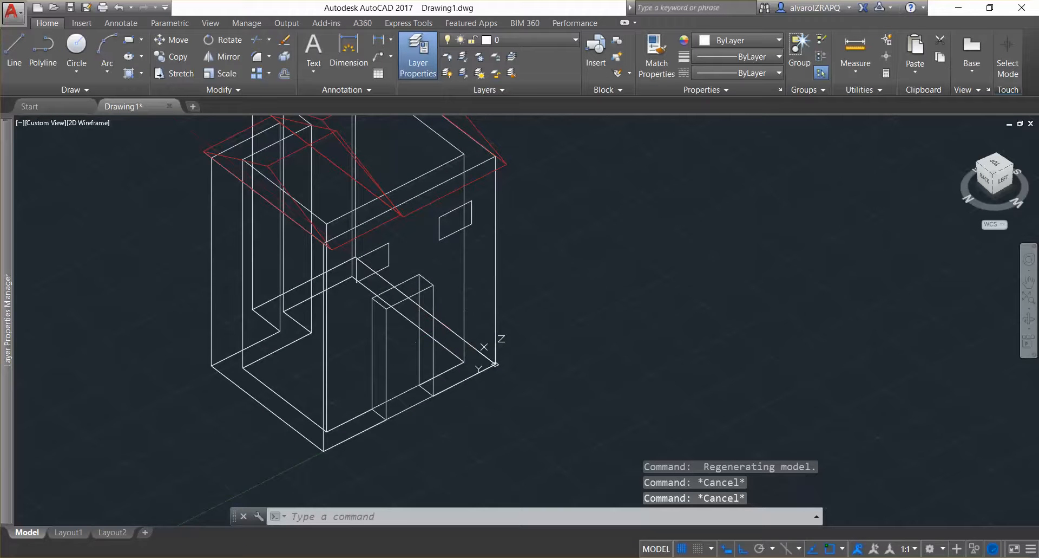
key("Return")
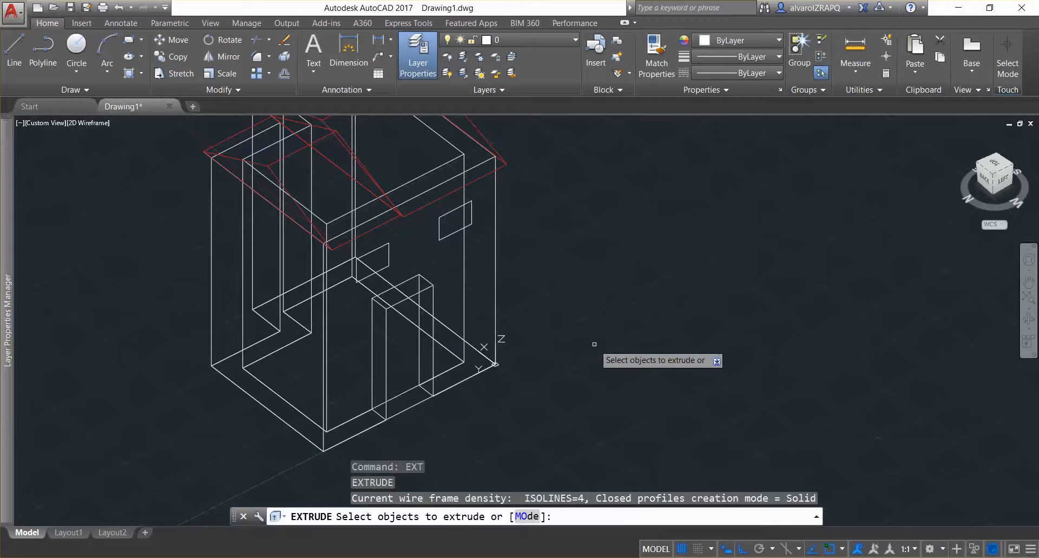
left_click(389, 252)
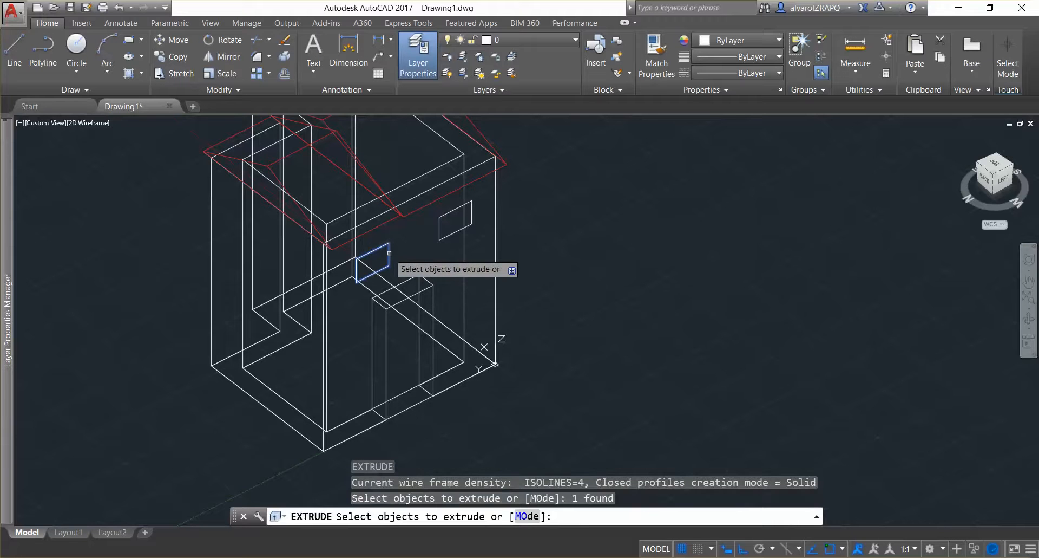
left_click(474, 215)
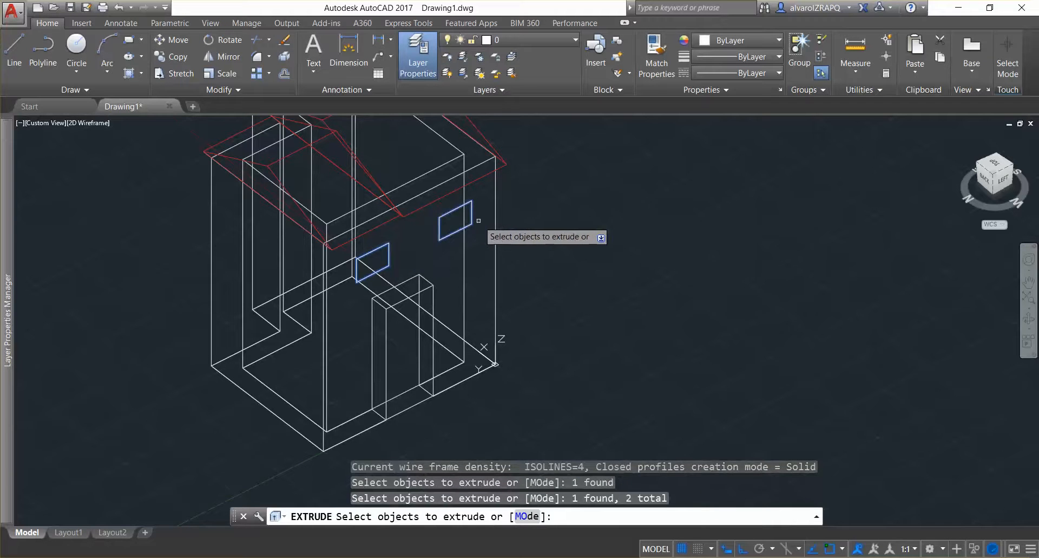
middle_click_drag(431, 259, 527, 250, "shift")
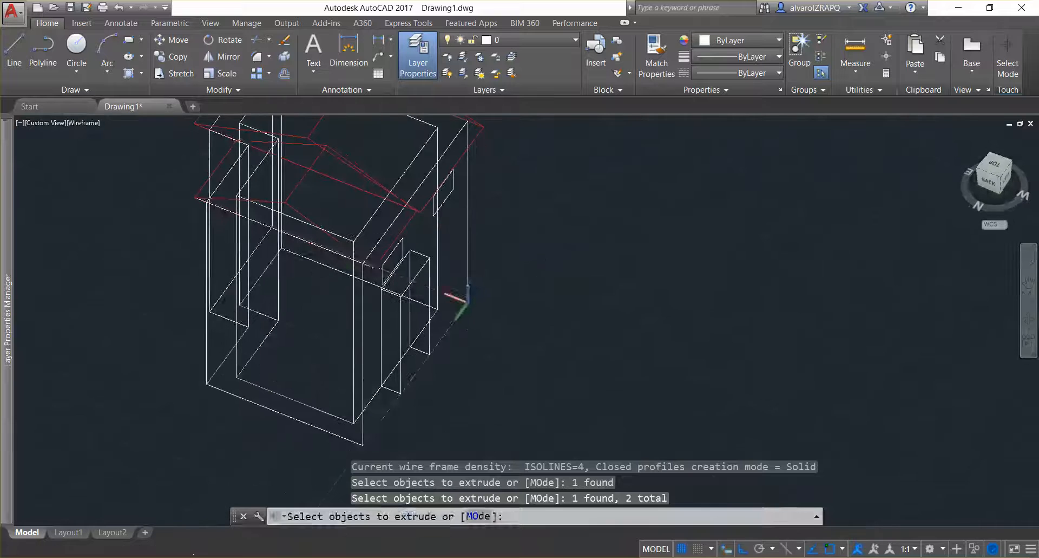
key("Return")
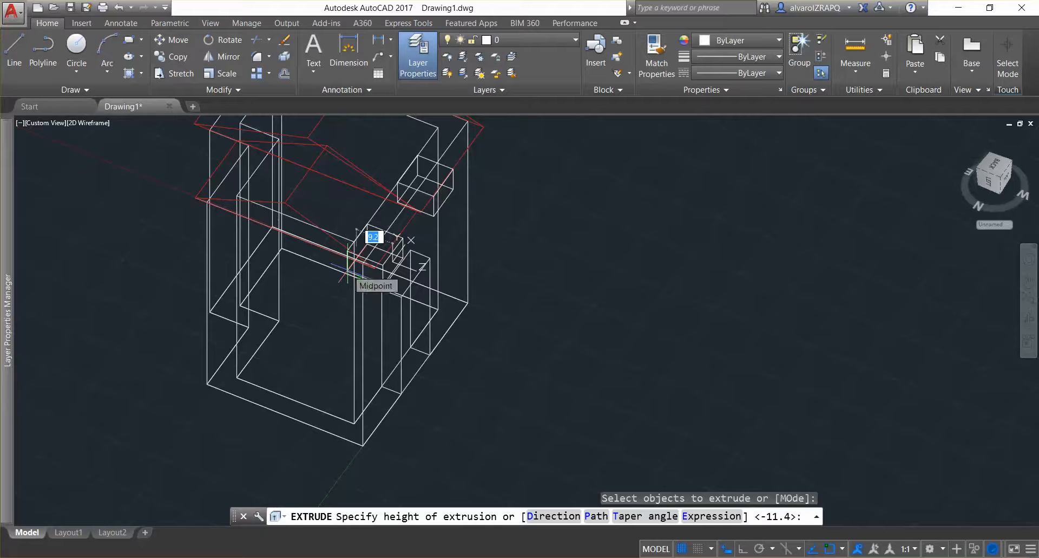
left_click(348, 265)
Step: Subtract both window blocks from the house walls to cut the two window openings in the front wall
middle_click_drag(394, 287, 325, 260, "shift")
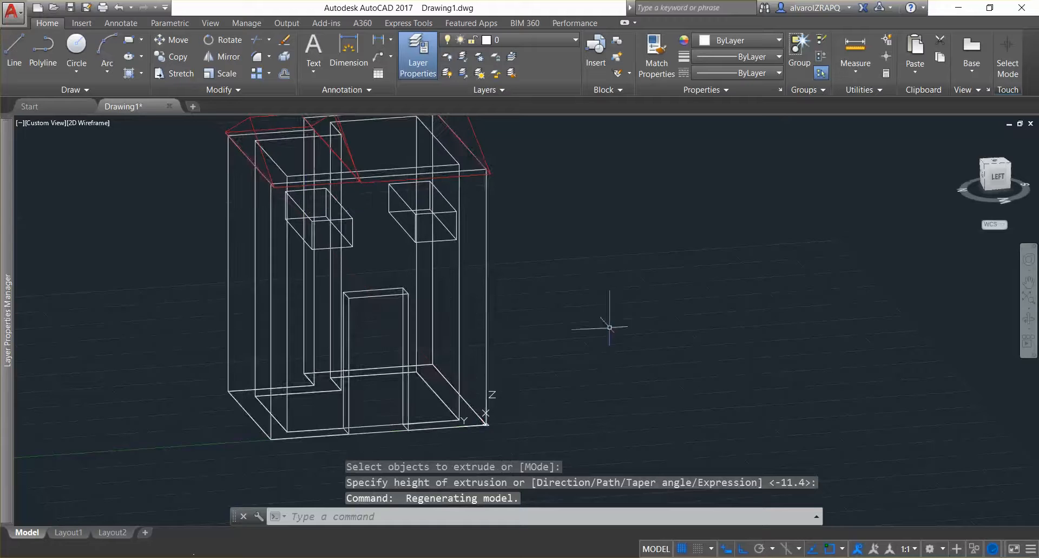
key("Escape")
key("Escape")
type("s")
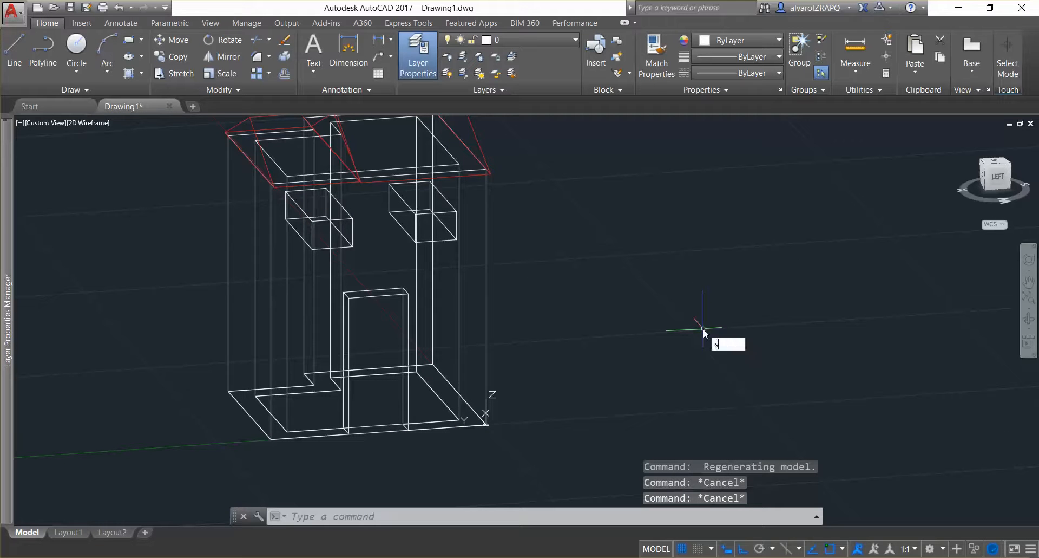
type("ub")
key("Return")
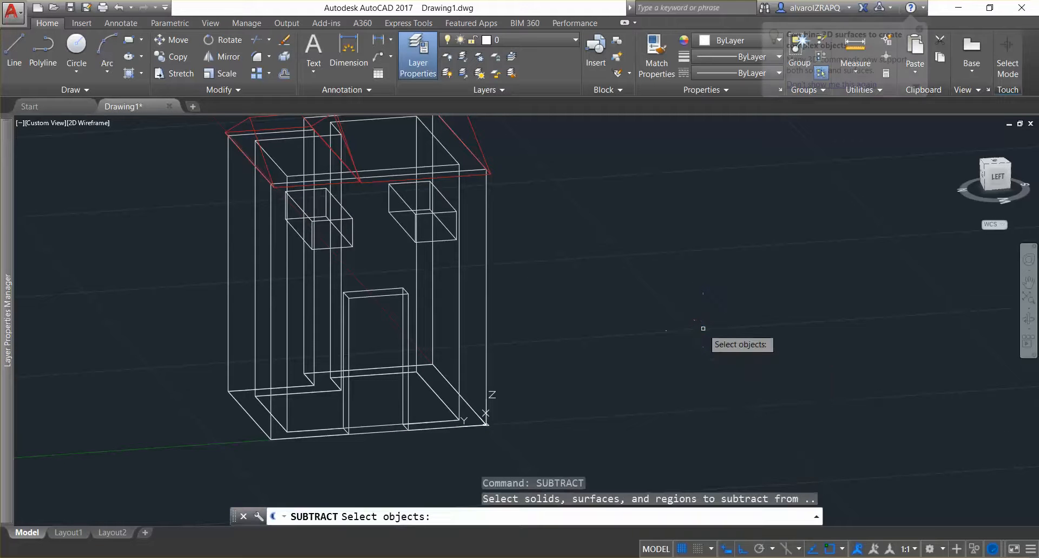
left_click(443, 209)
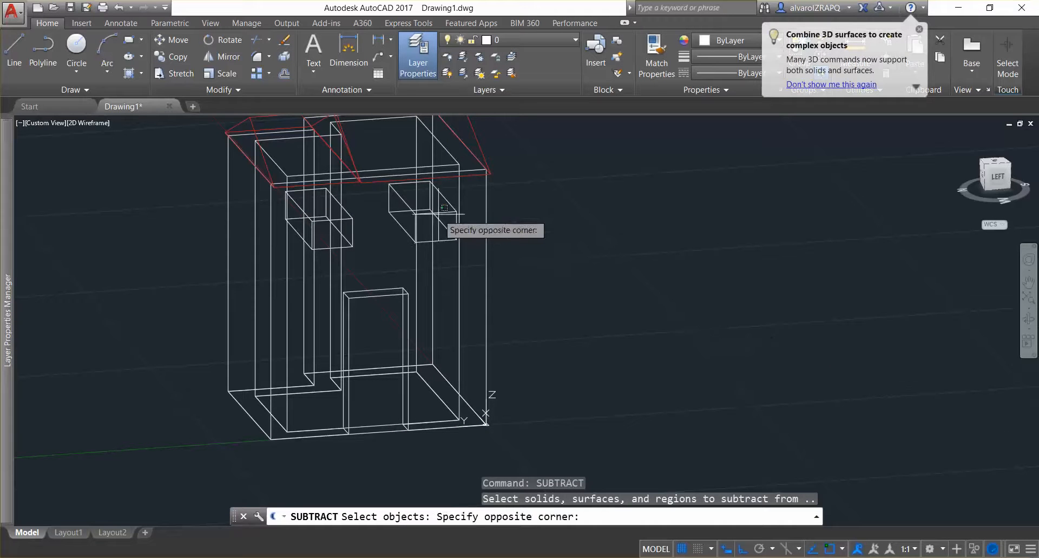
key("Escape")
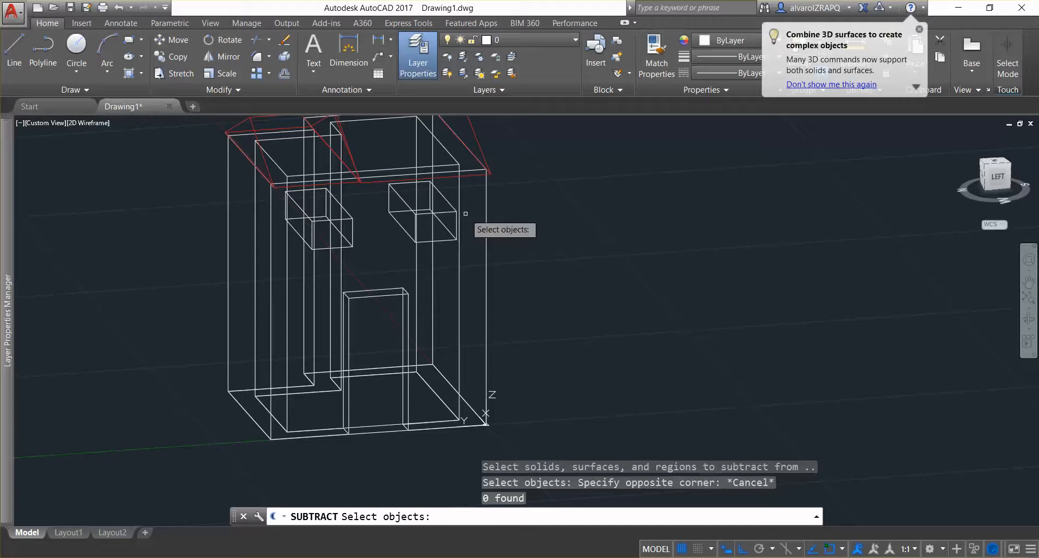
left_click(487, 230)
key("Return")
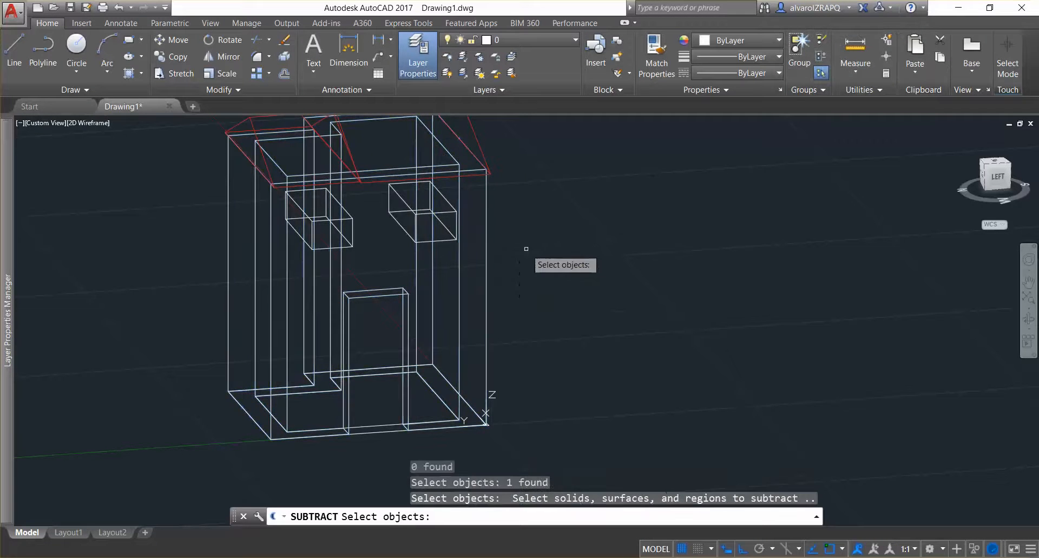
left_click(442, 206)
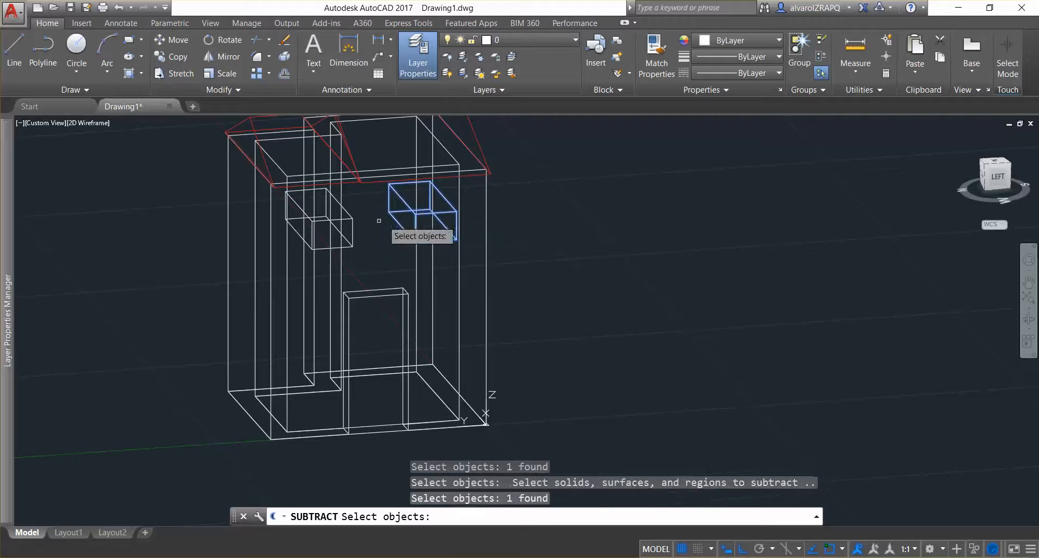
left_click(339, 243)
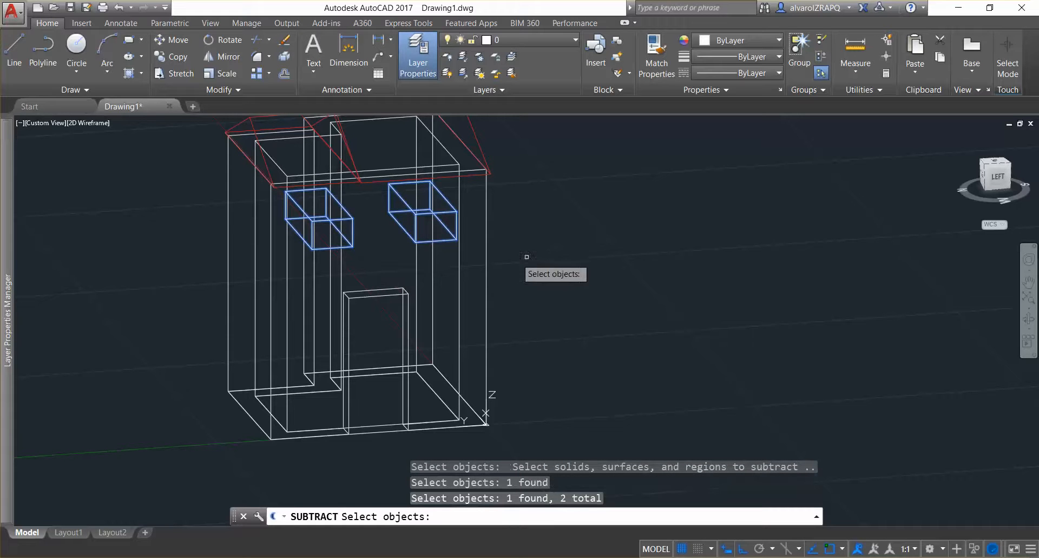
key("Return")
Step: Display the house in the Realistic visual style and examine the window openings in the front wall
middle_click_drag(481, 271, 407, 302, "shift")
left_click(94, 121)
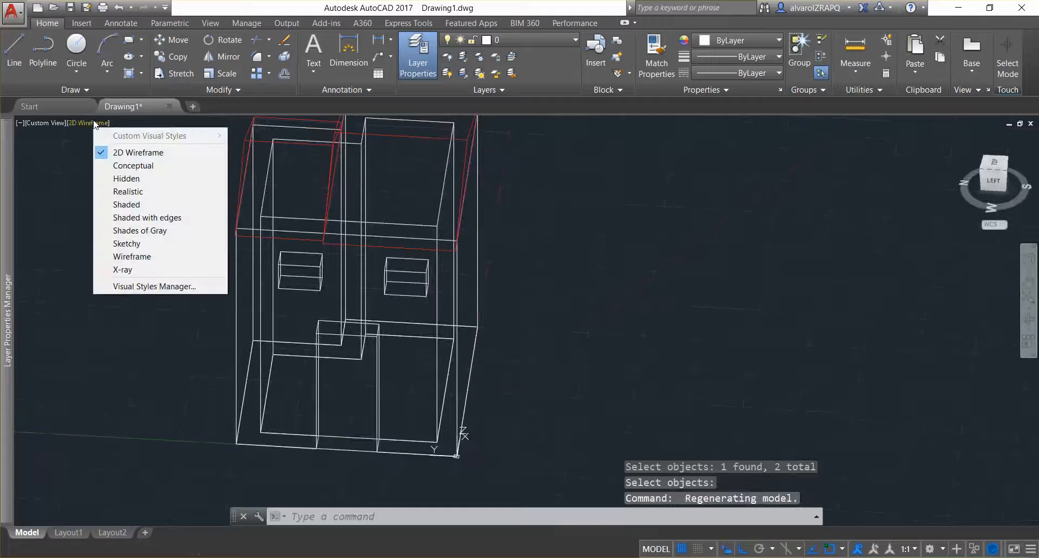
left_click(133, 193)
middle_click_drag(444, 290, 337, 253, "shift")
mouse_move(403, 238)
middle_mouse_down("shift")
mouse_move(463, 242)
mouse_move(318, 237)
mouse_move(302, 260)
mouse_move(364, 235)
mouse_move(449, 287)
mouse_move(424, 221)
mouse_move(113, 288)
mouse_move(51, 290)
mouse_move(443, 271)
mouse_move(399, 255)
middle_mouse_up("shift")
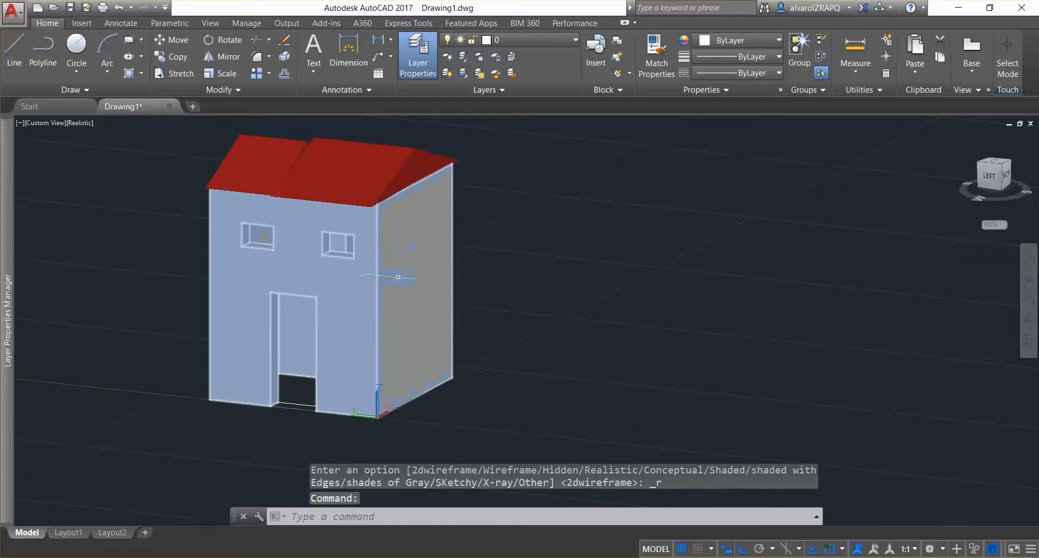
key("Escape")
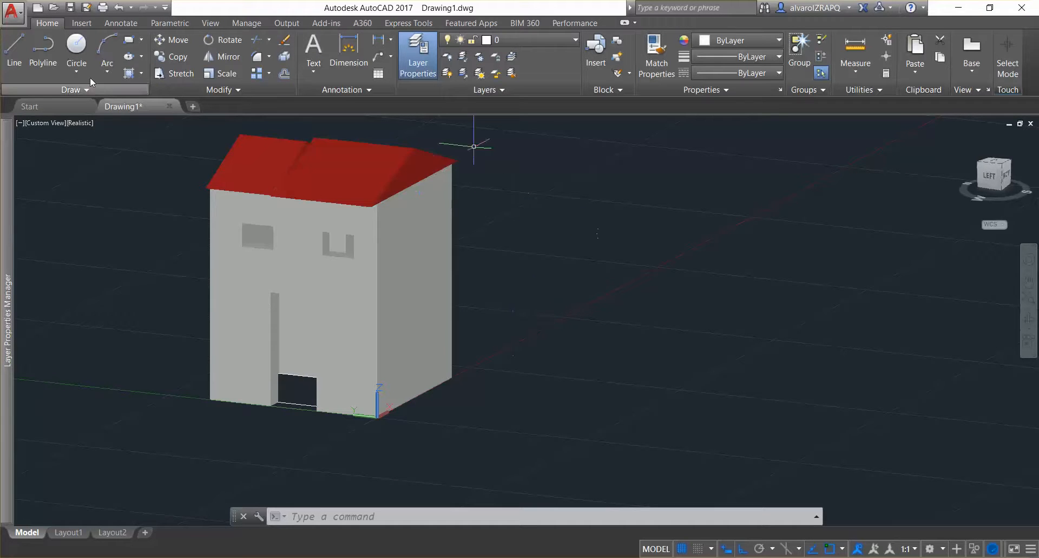
key("Escape")
key("Escape")
key("Escape")
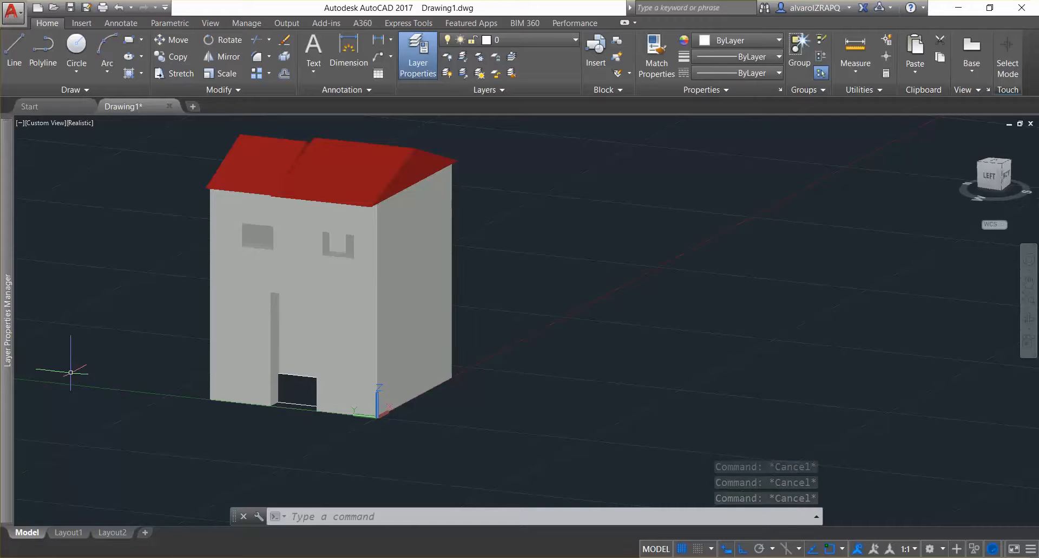
type("re")
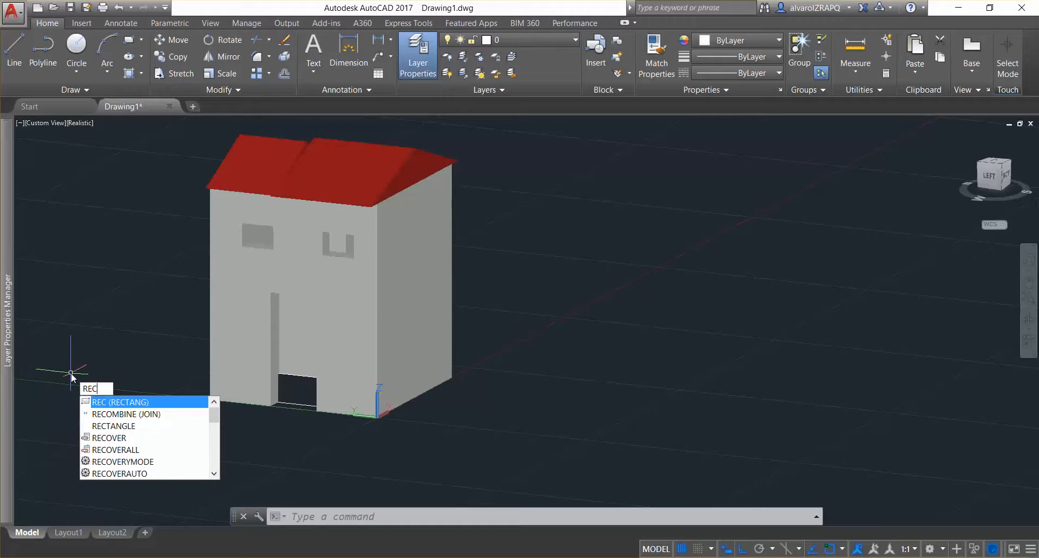
key("Return")
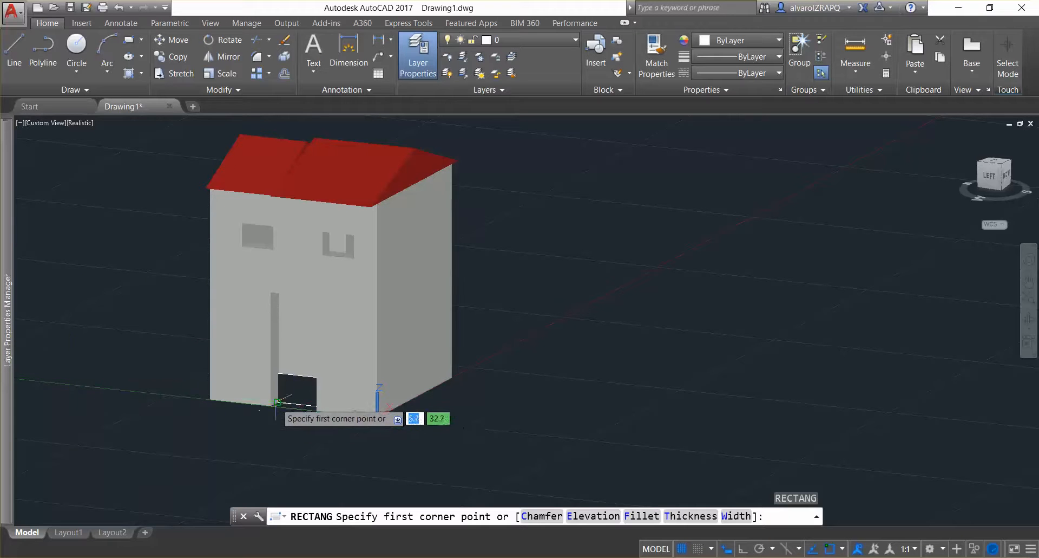
left_click(277, 402)
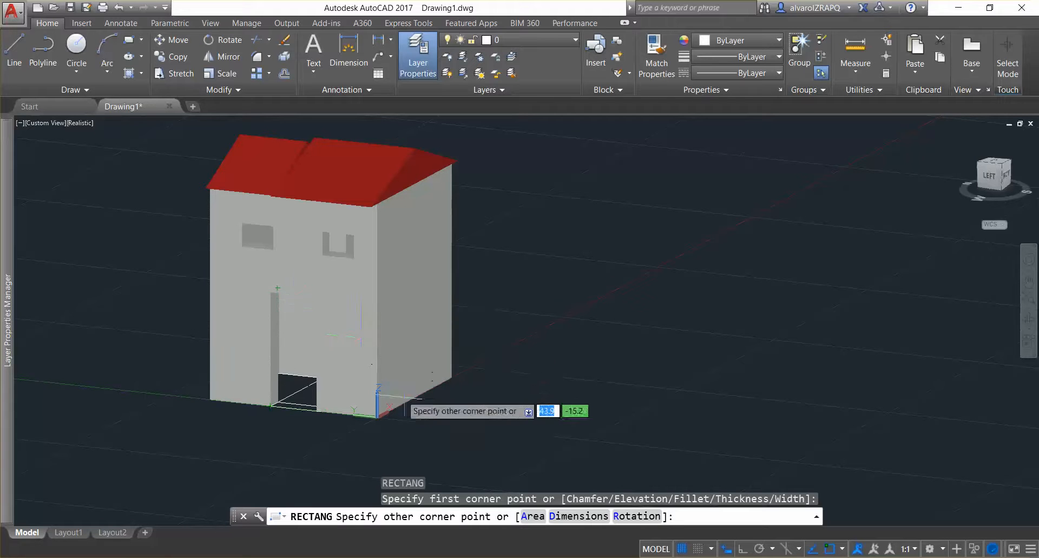
key("Escape")
Step: Draw a door rectangle over the door opening on the front wall's outer face, between the opening's opposite corners
type("rec")
key("Return")
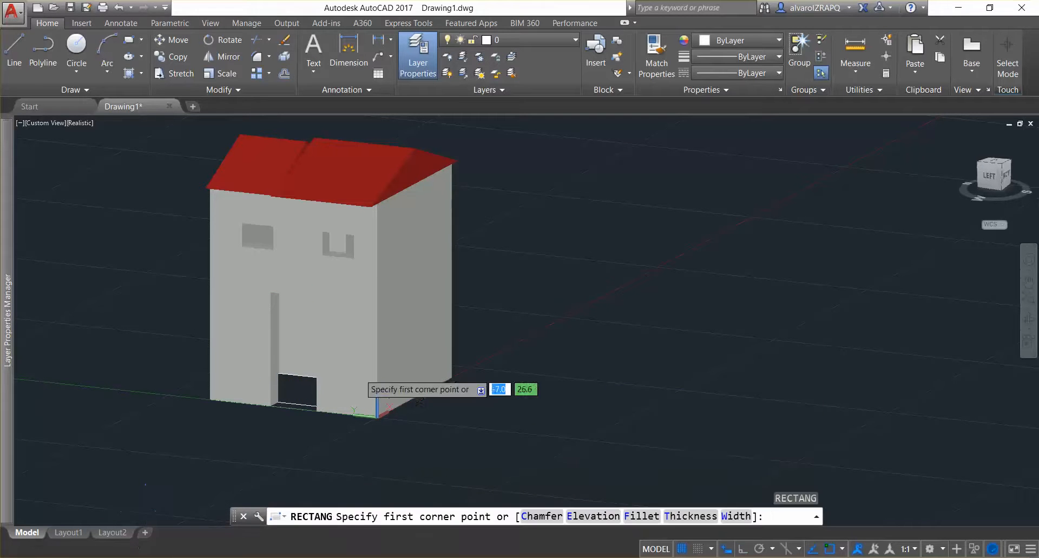
left_click(269, 405)
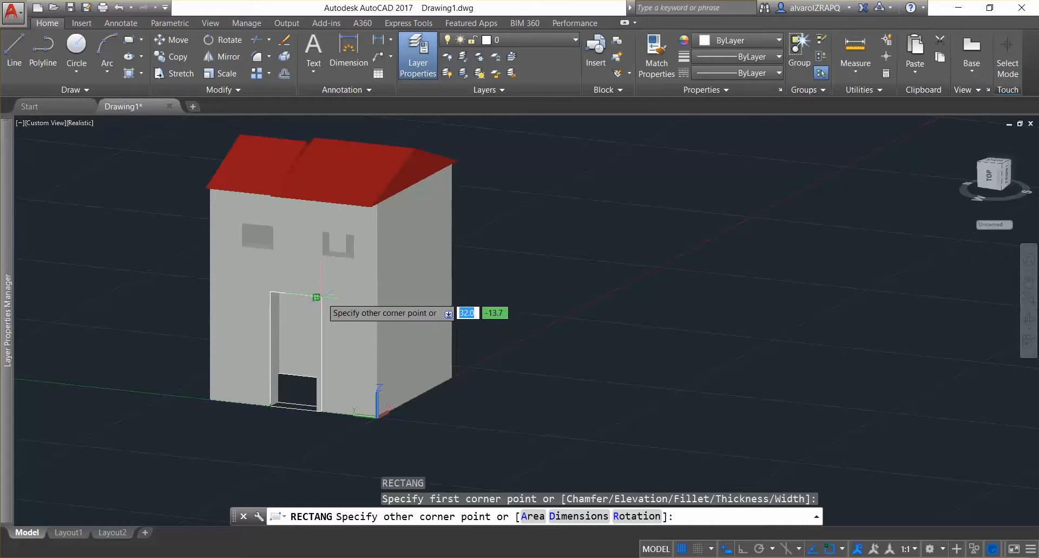
left_click(316, 297)
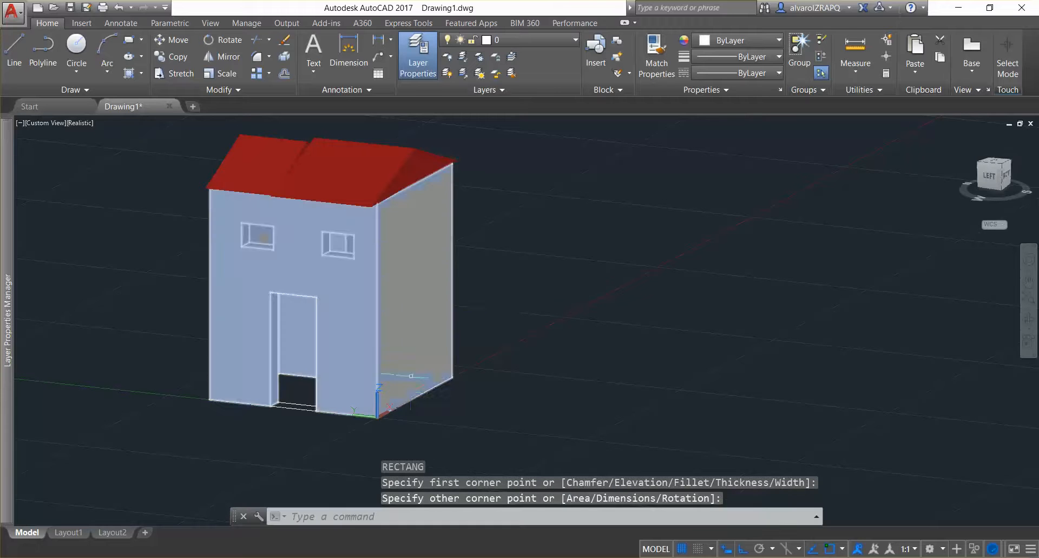
key("Escape")
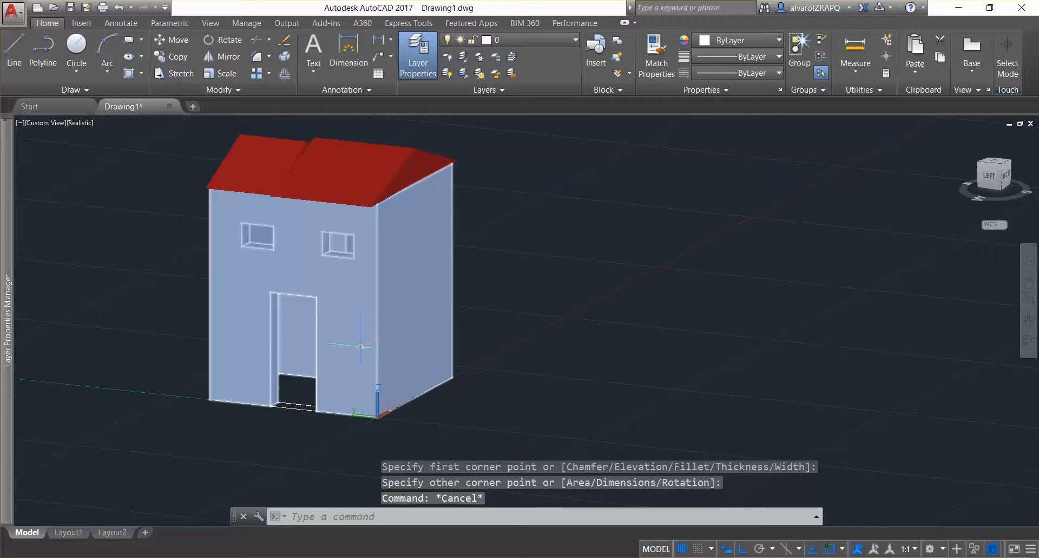
key("Escape")
key("Escape")
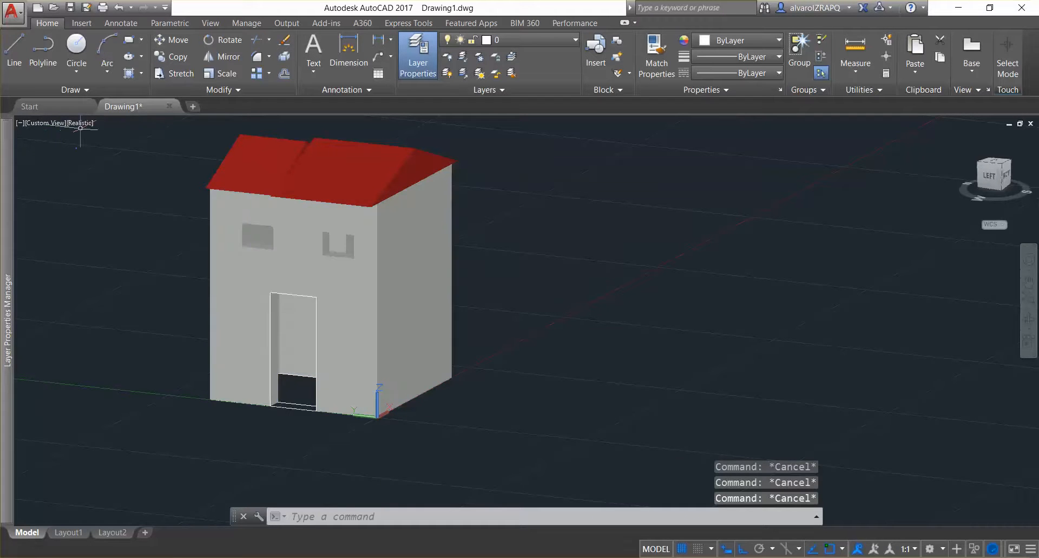
Step: Switch to the 2D Wireframe visual style and extrude the door rectangle inward to the midpoint of the opening's depth
left_click(81, 124)
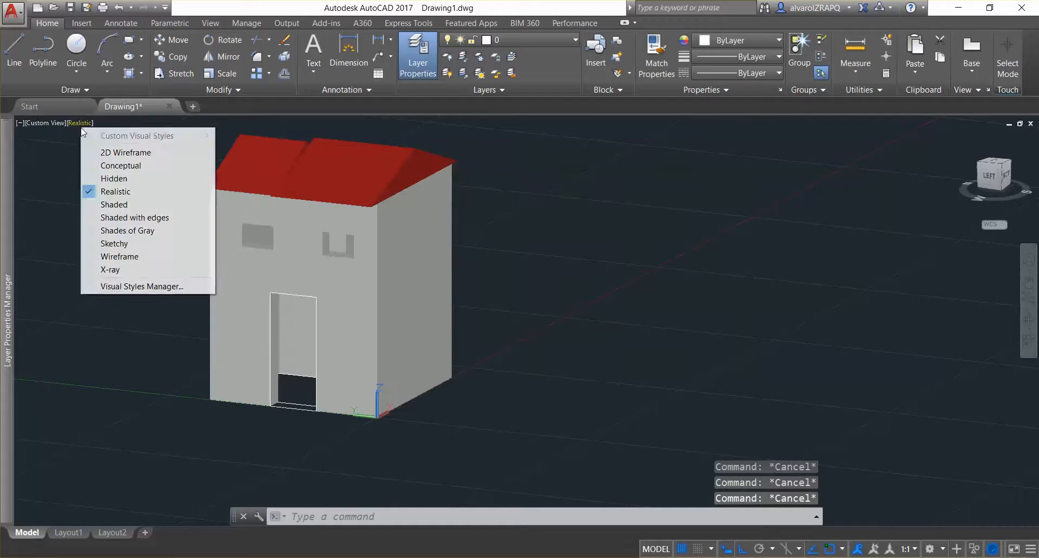
left_click(126, 152)
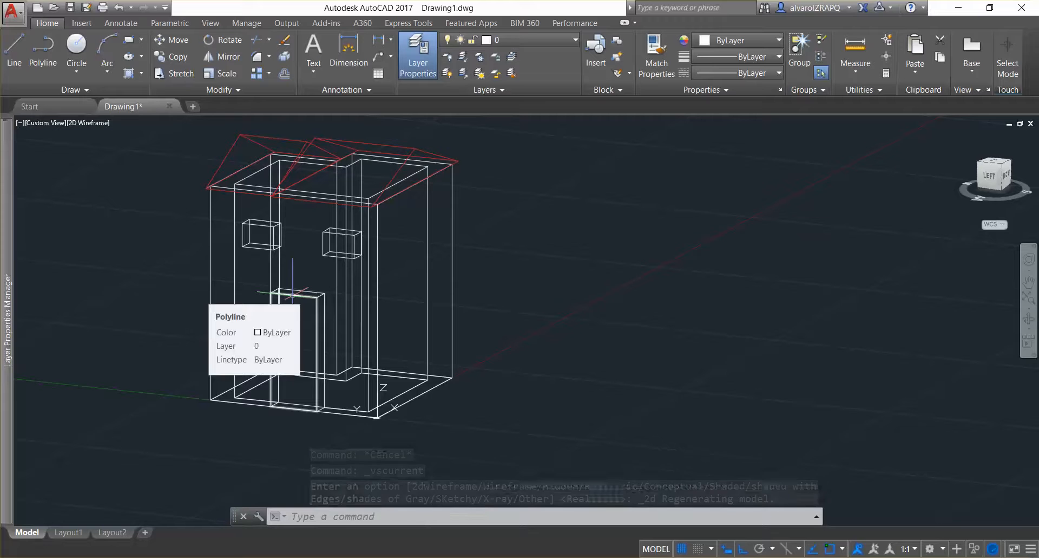
key("Escape")
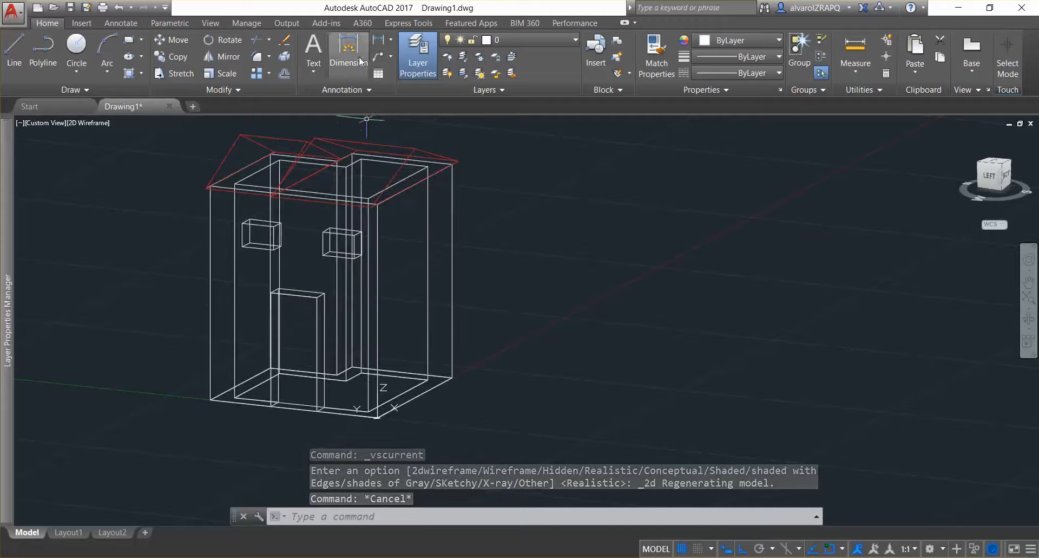
type("ext")
key("Return")
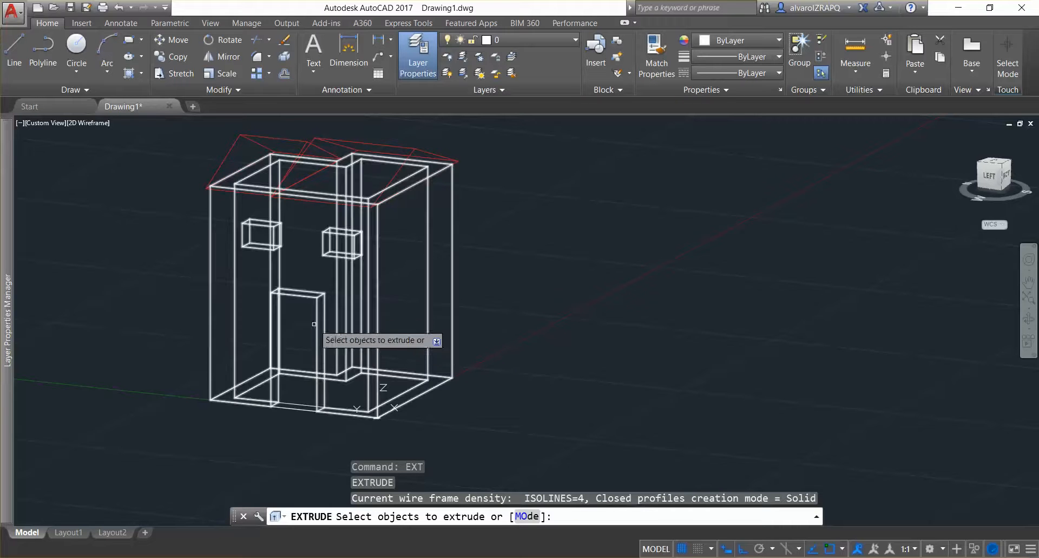
left_click(311, 296)
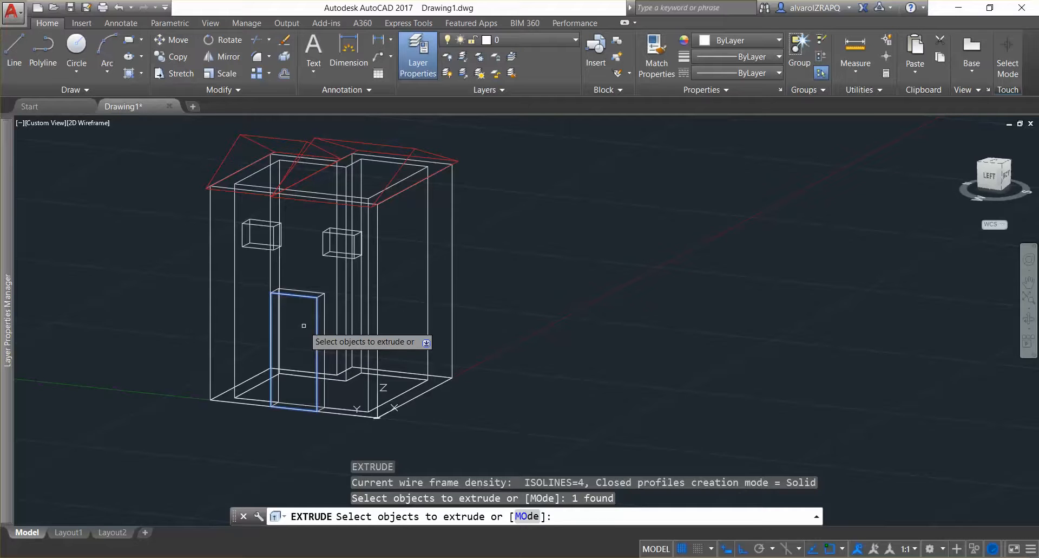
key("Return")
middle_click_drag(287, 339, 232, 375, "shift")
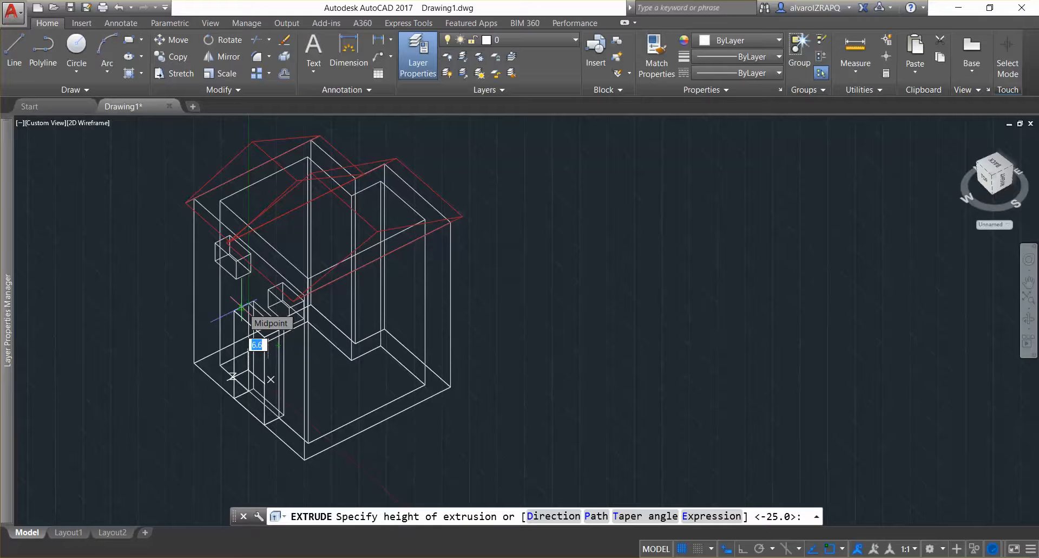
left_click(241, 307)
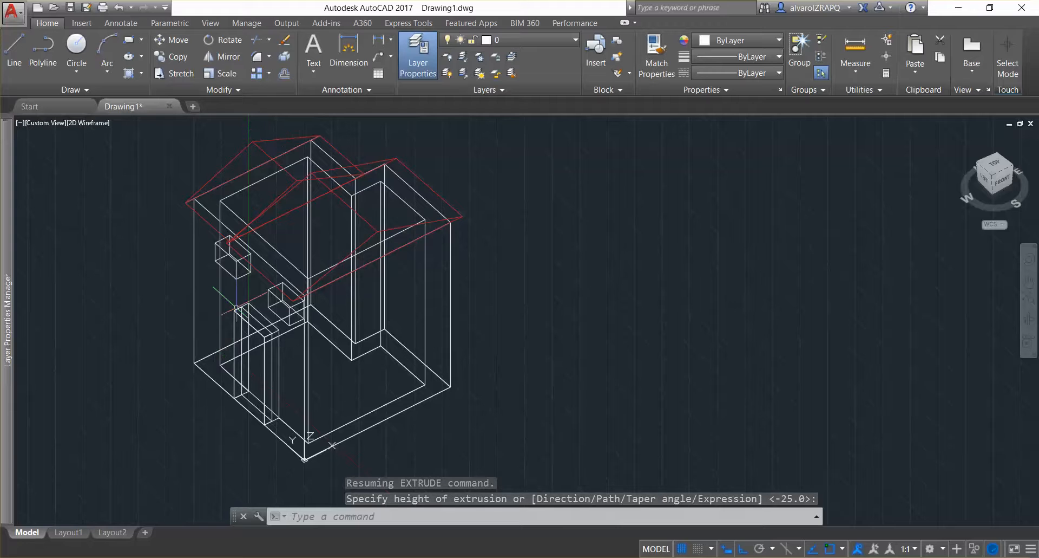
key("Escape")
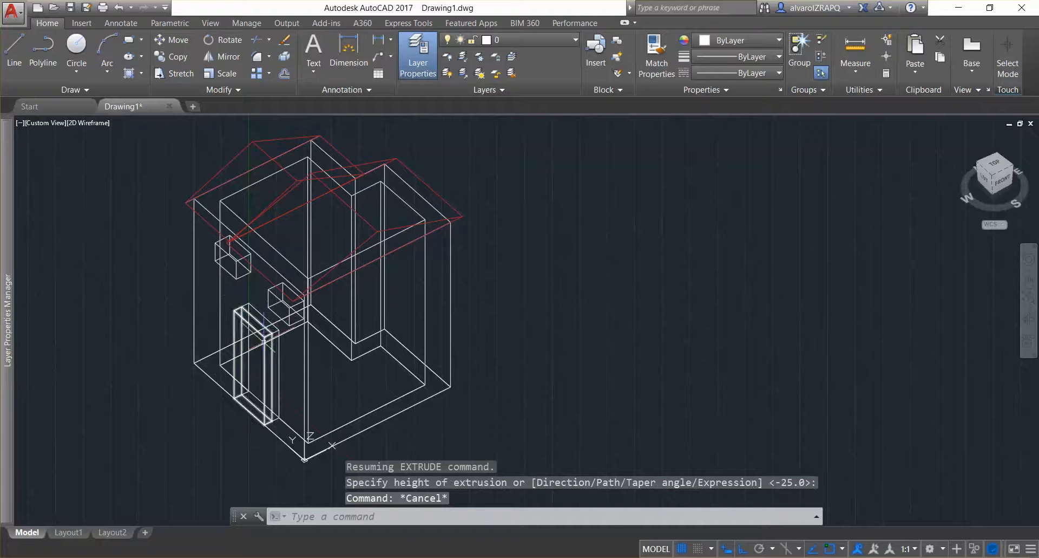
Step: Set the door solid's colour to brown, index colour 34
left_click(259, 352)
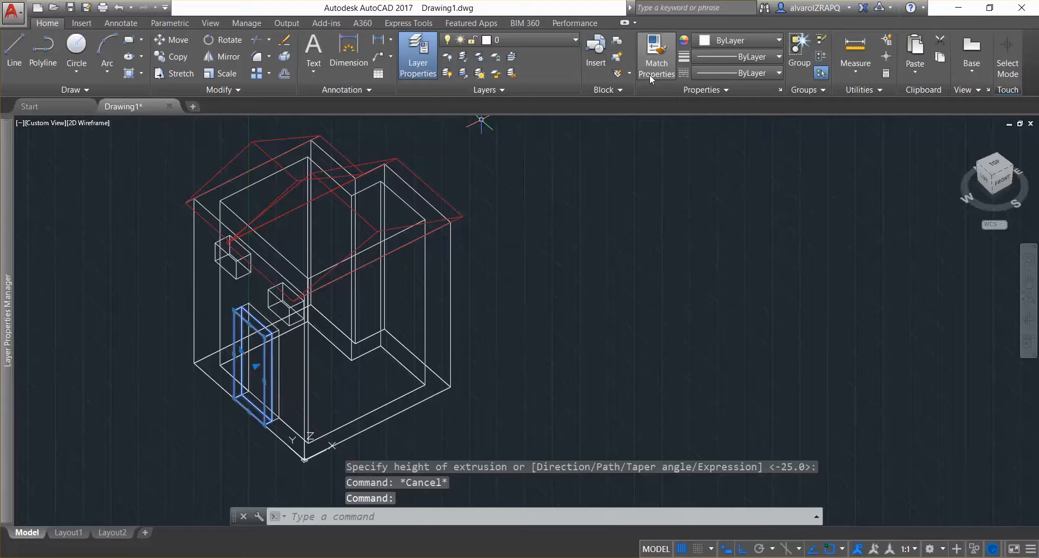
left_click(775, 41)
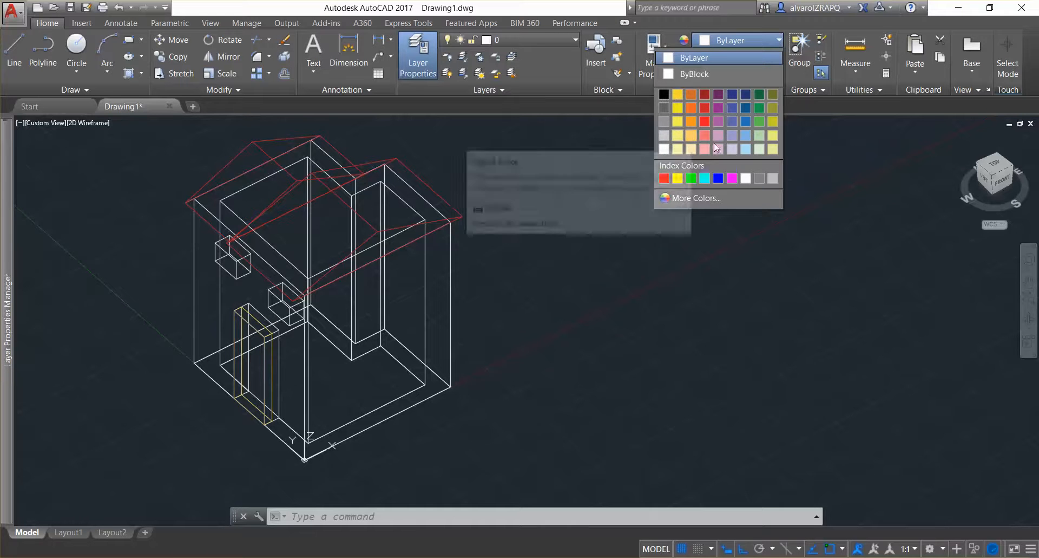
left_click(701, 198)
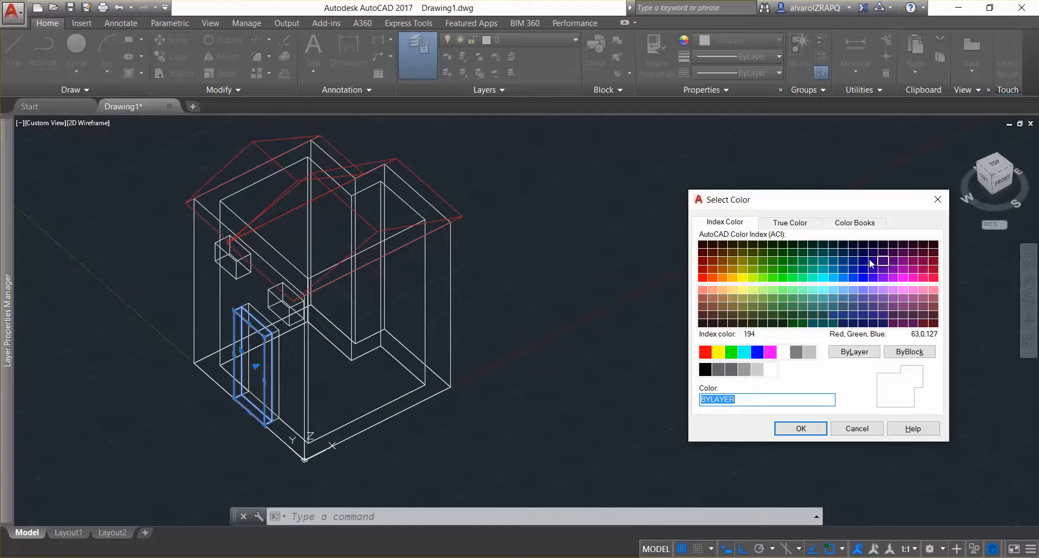
left_click(725, 262)
left_click(811, 429)
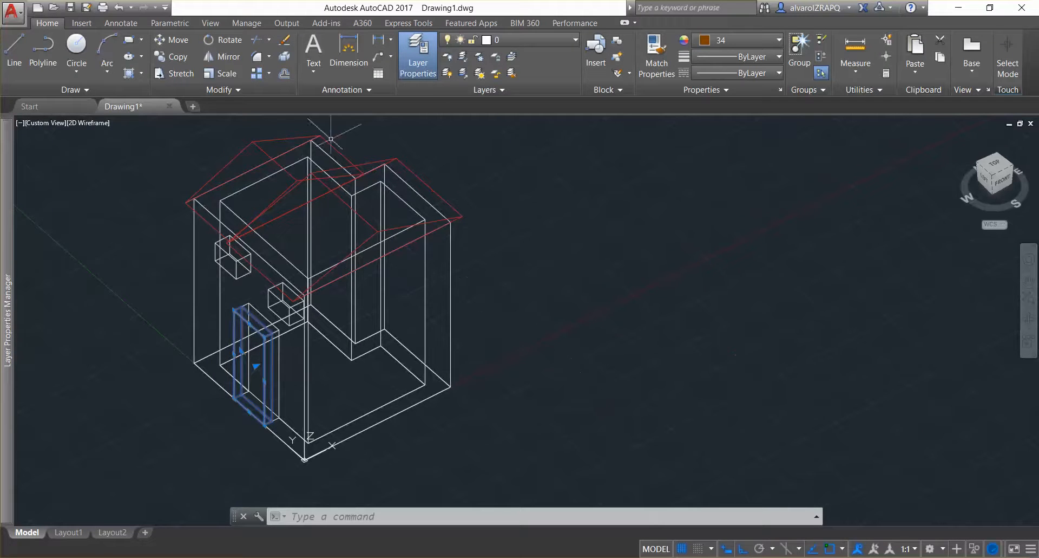
Step: Display the house in the Realistic visual style and examine the coloured door and the underside of the model
left_click(81, 123)
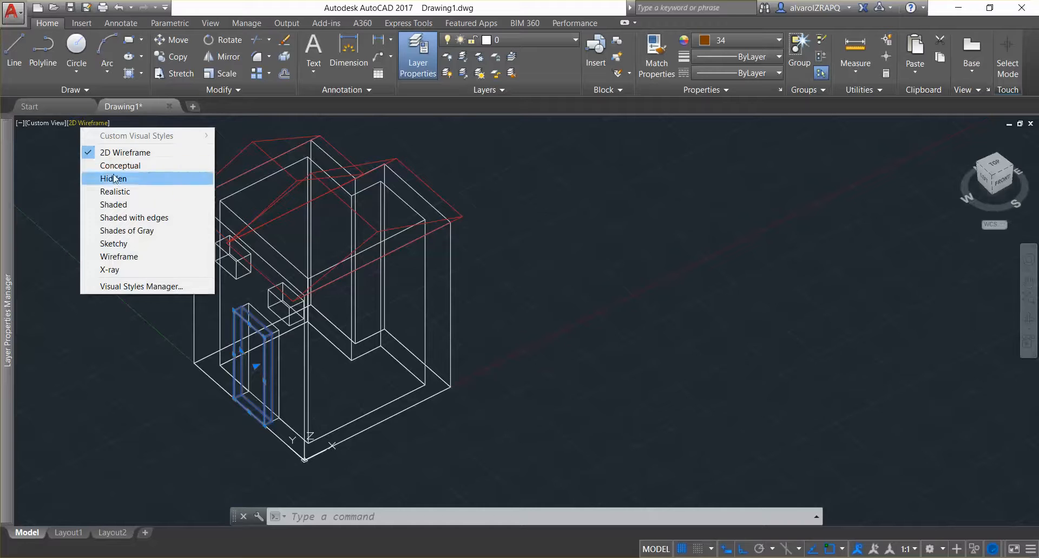
left_click(114, 192)
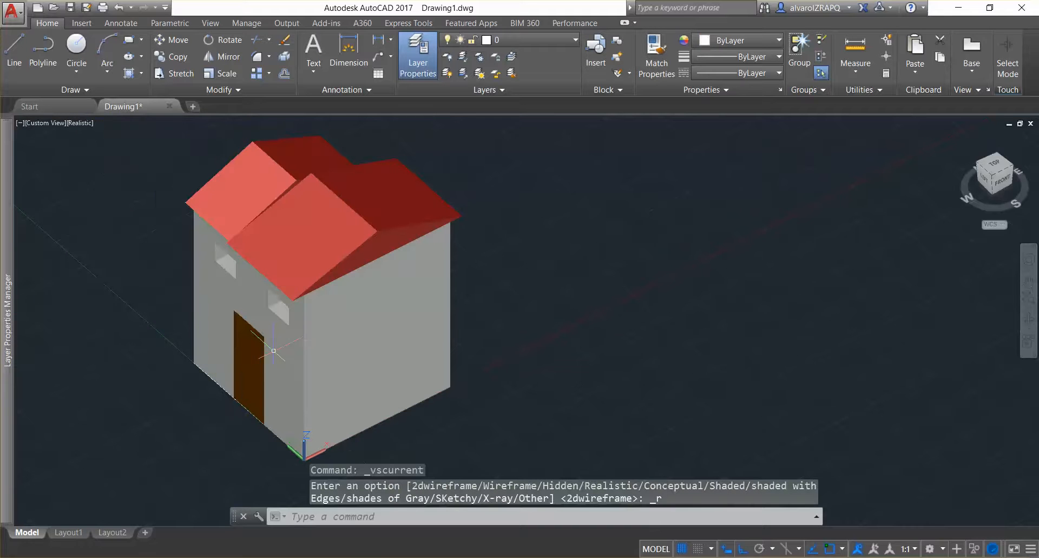
middle_click_drag(260, 375, 361, 109, "shift")
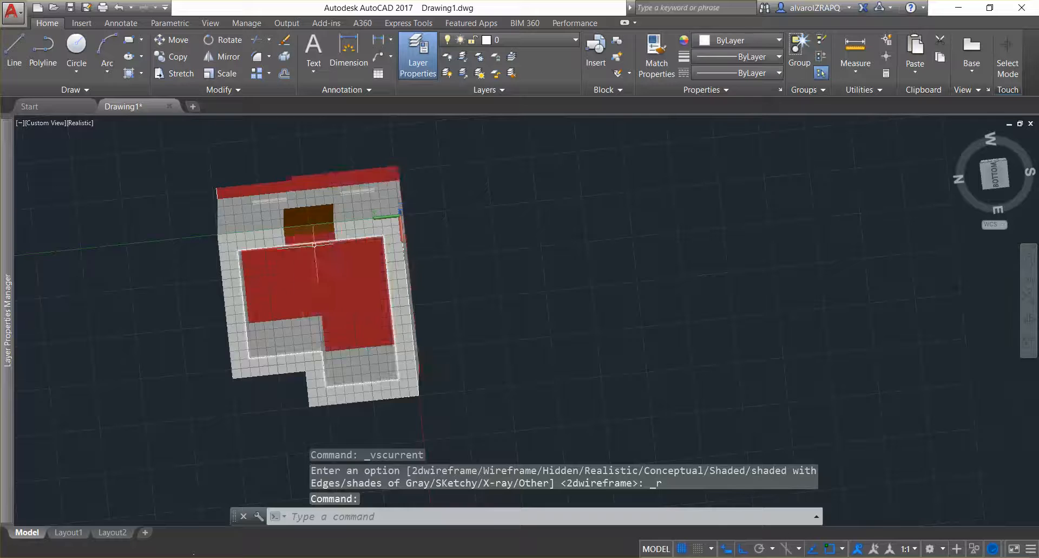
Step: Examine from below how deep the brown door sits in the wall opening, and view the finished house's front
scroll(325, 274, "up", 3)
scroll(321, 245, "up", 3)
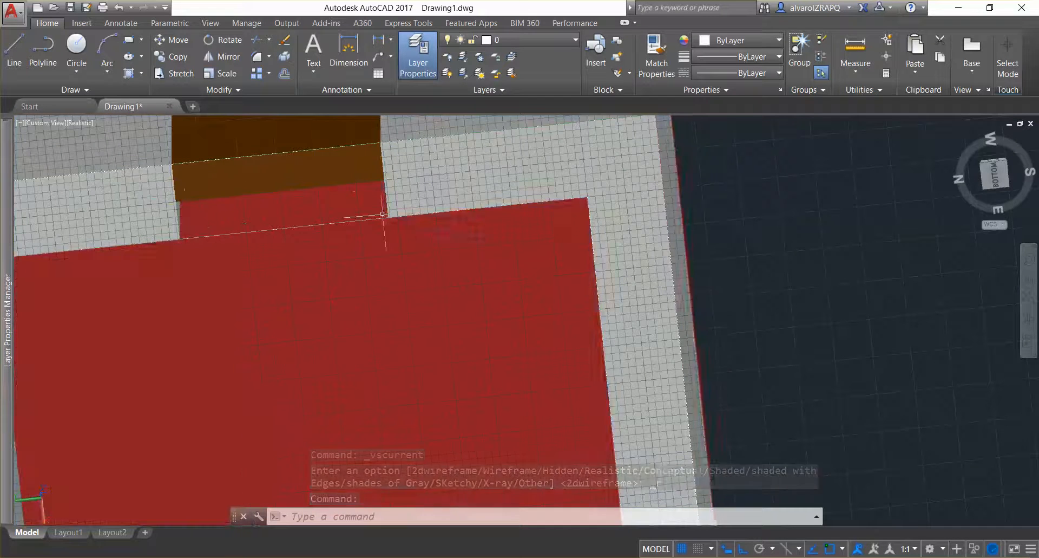
scroll(288, 226, "up", 4)
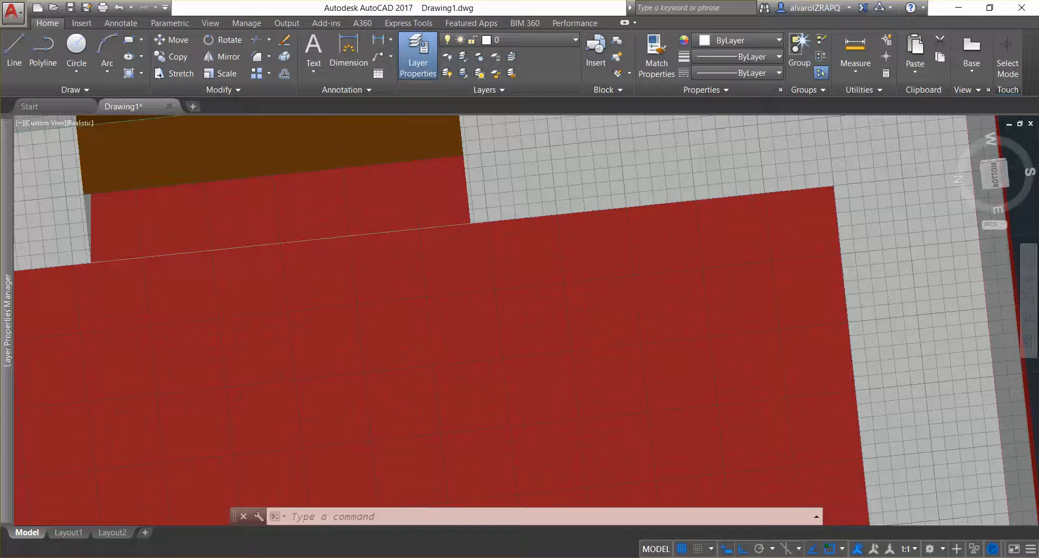
scroll(287, 226, "down", 9)
middle_click_drag(288, 219, 284, 405, "shift")
scroll(293, 387, "down", 4)
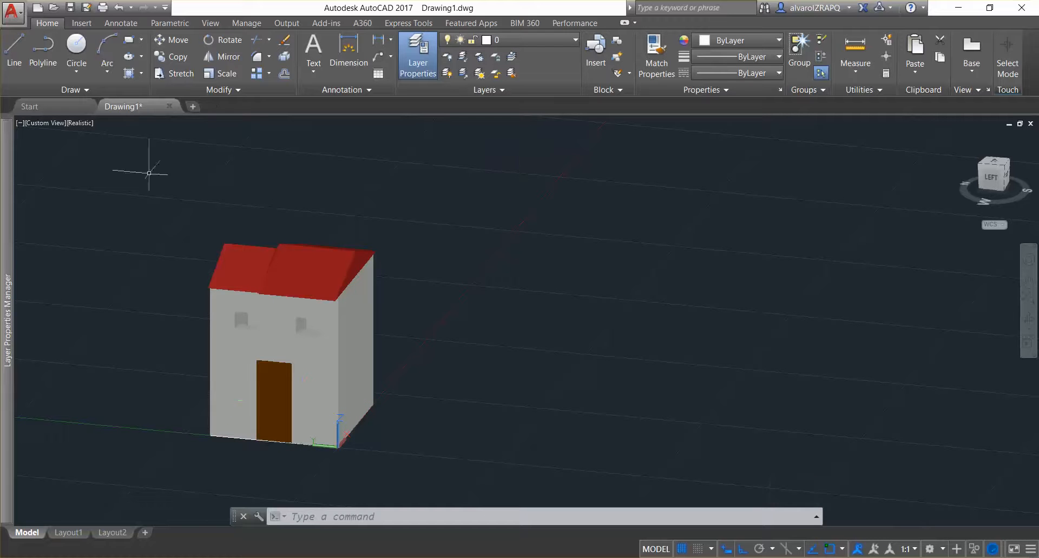
left_click(31, 107)
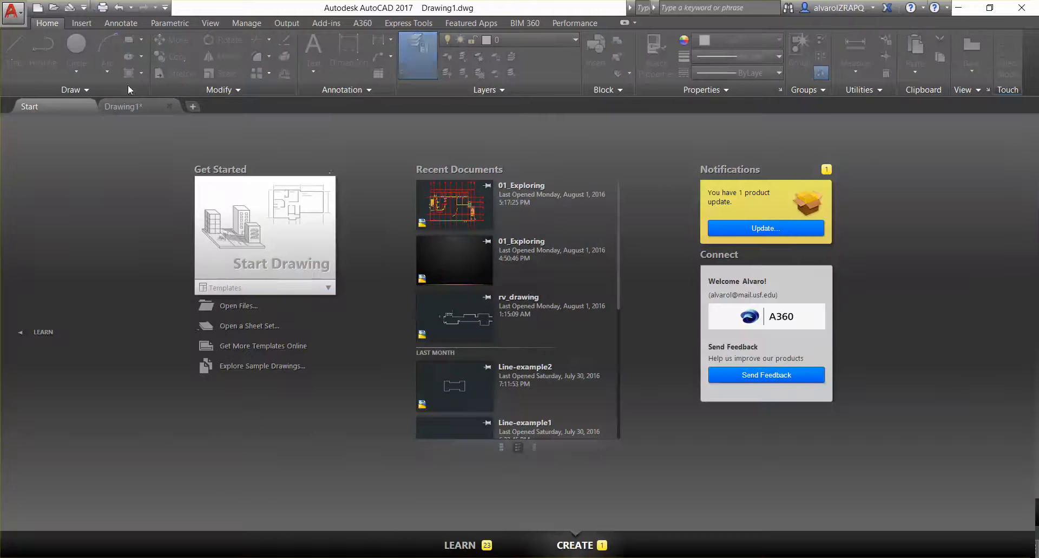
left_click(130, 106)
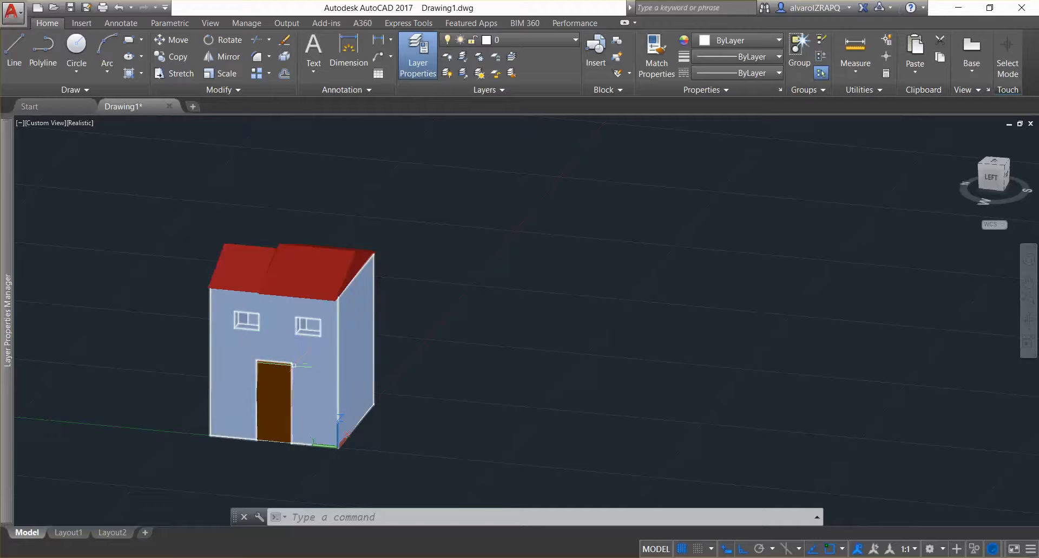
middle_click_drag(279, 377, 320, 324)
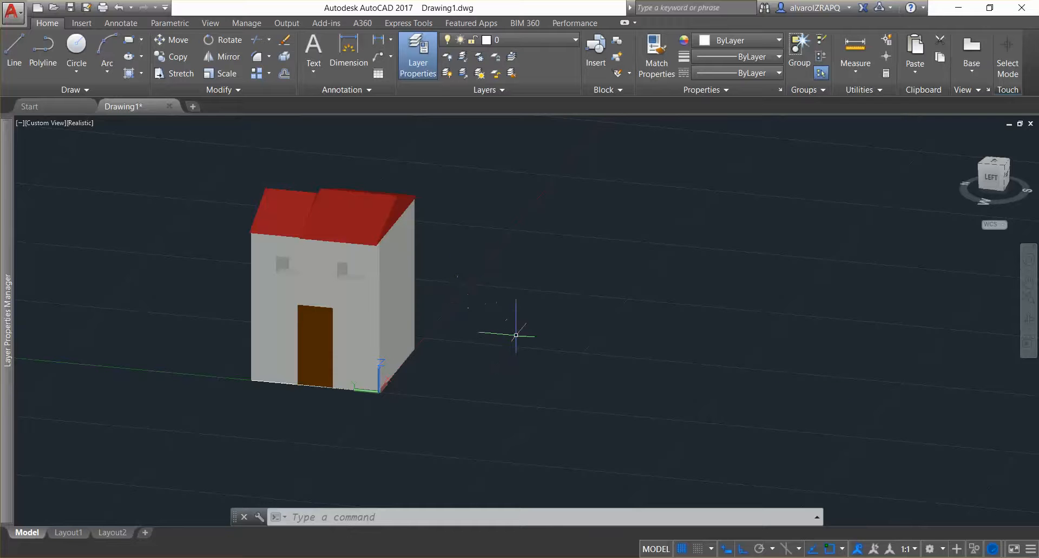
left_click(844, 557)
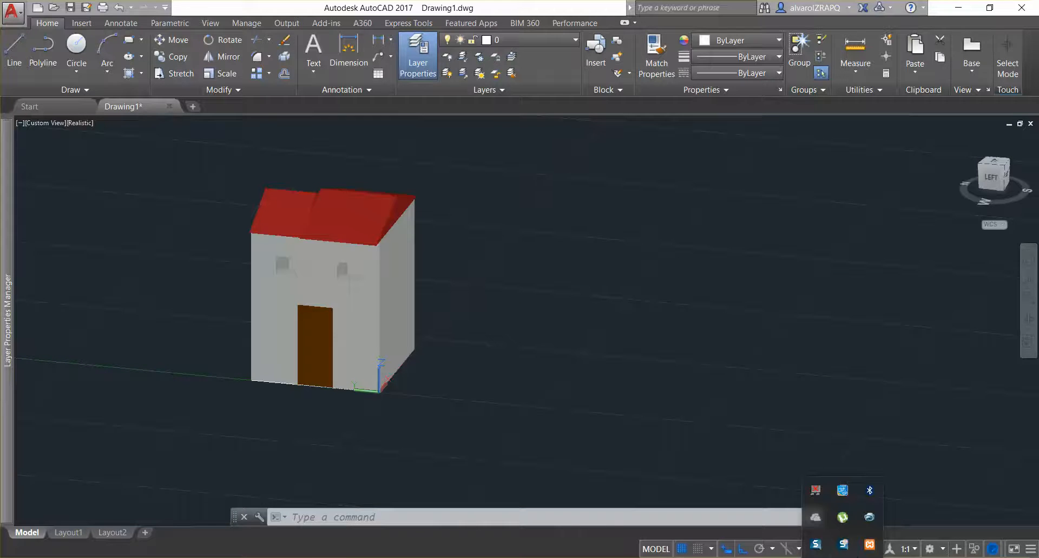